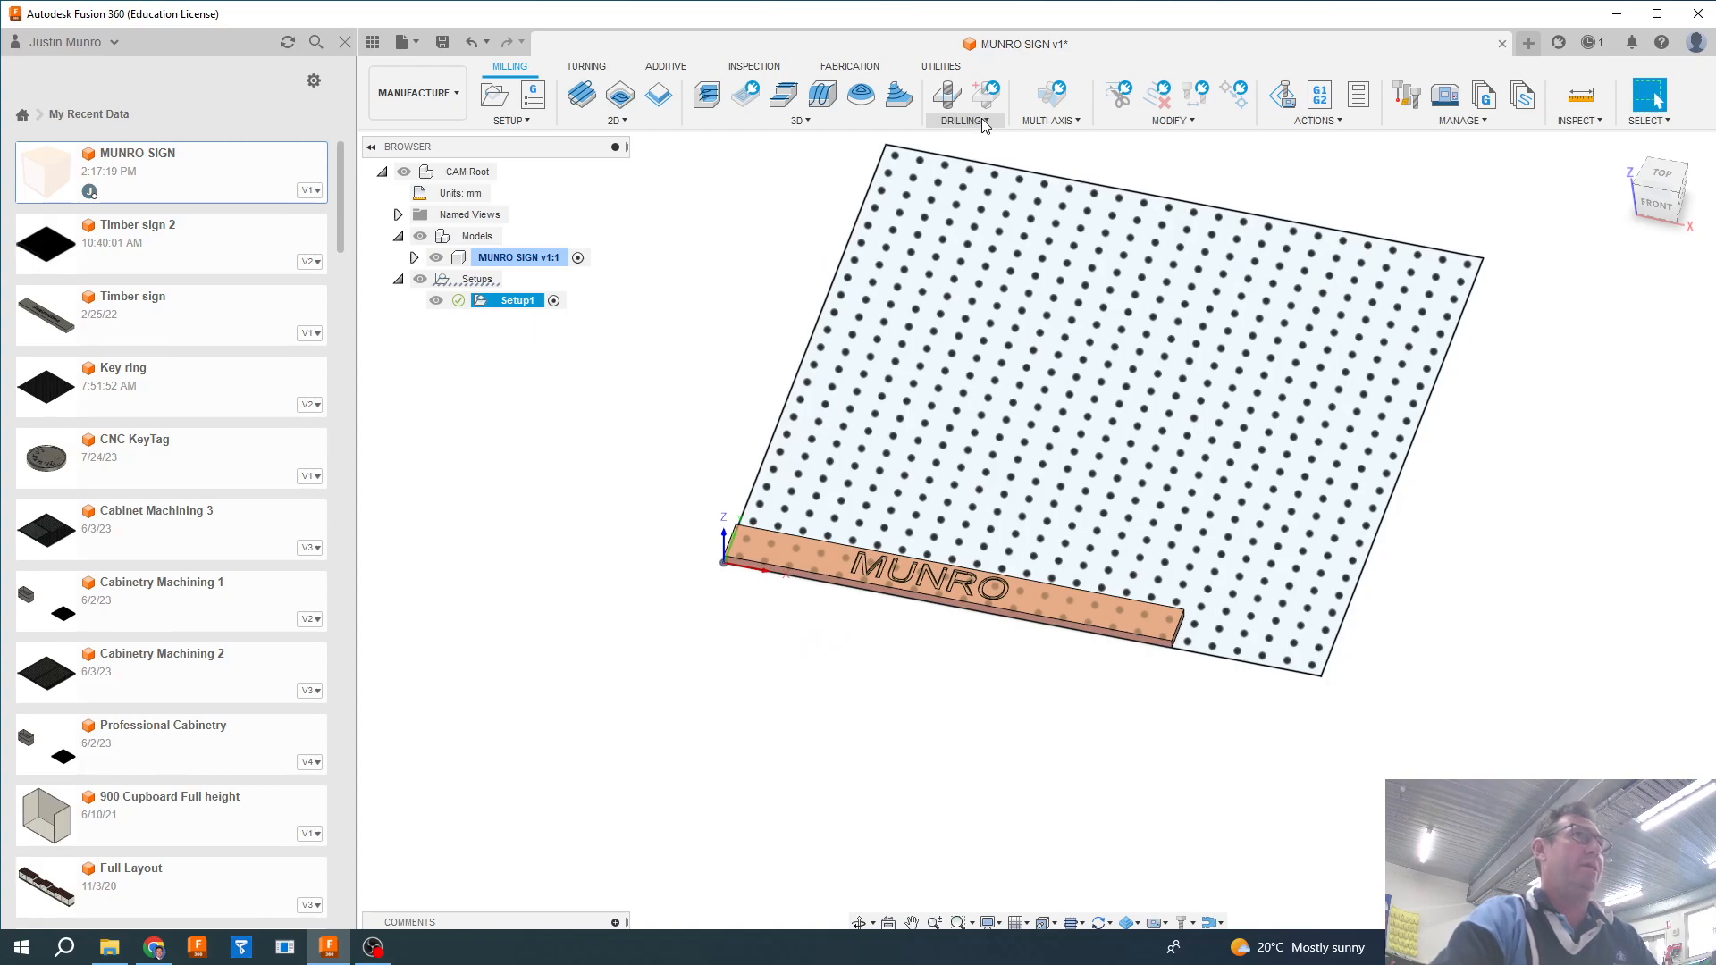
# Start a Drill operation with tool 32, the 1/4" Down Cutter from the CNC SCAS Tool Library, and set the spindle speed to 1500 rpm.
pyautogui.click(983, 124)
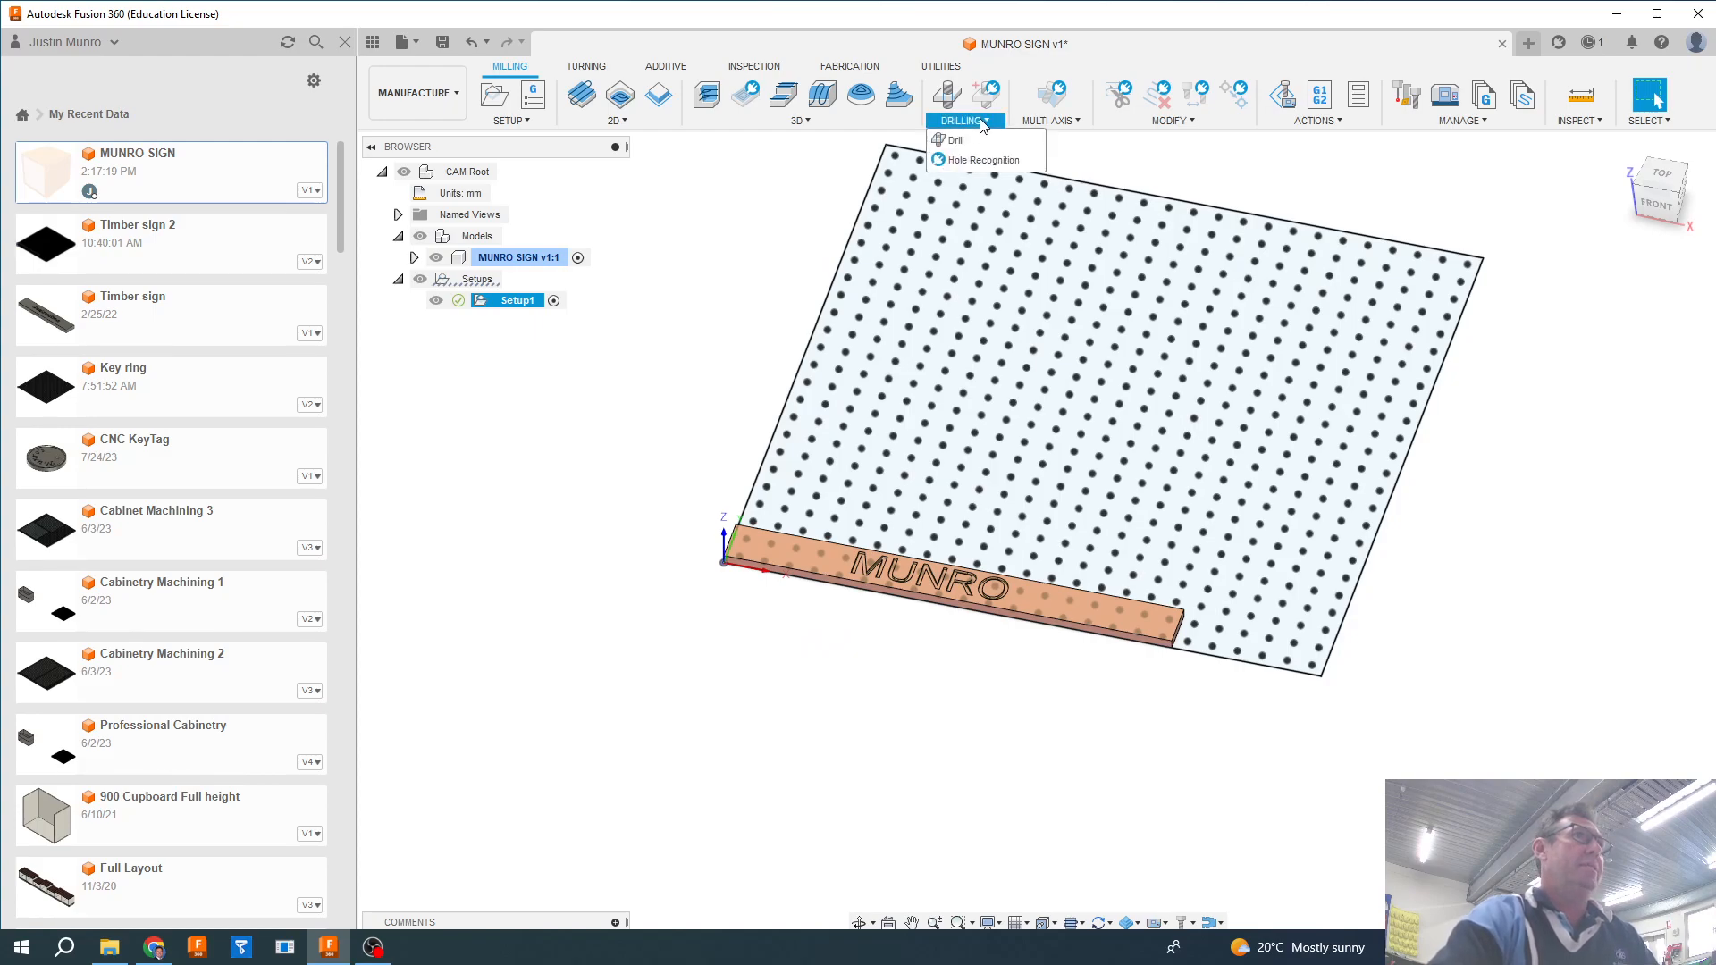
pyautogui.click(955, 140)
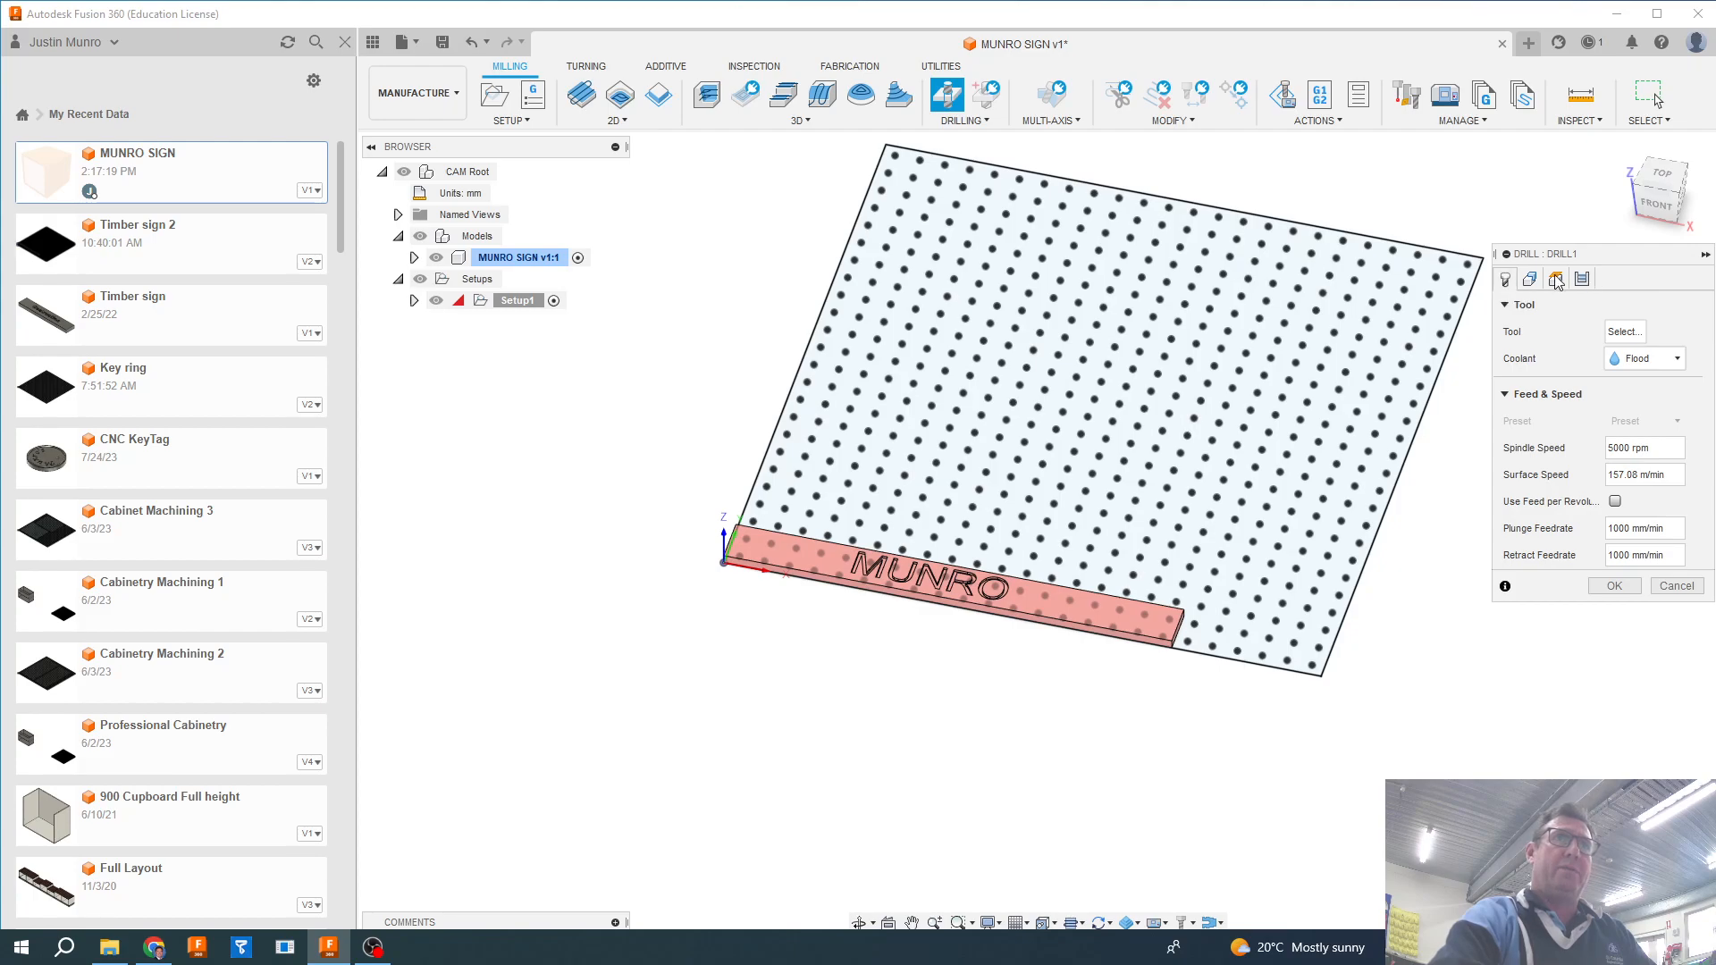
pyautogui.click(1625, 336)
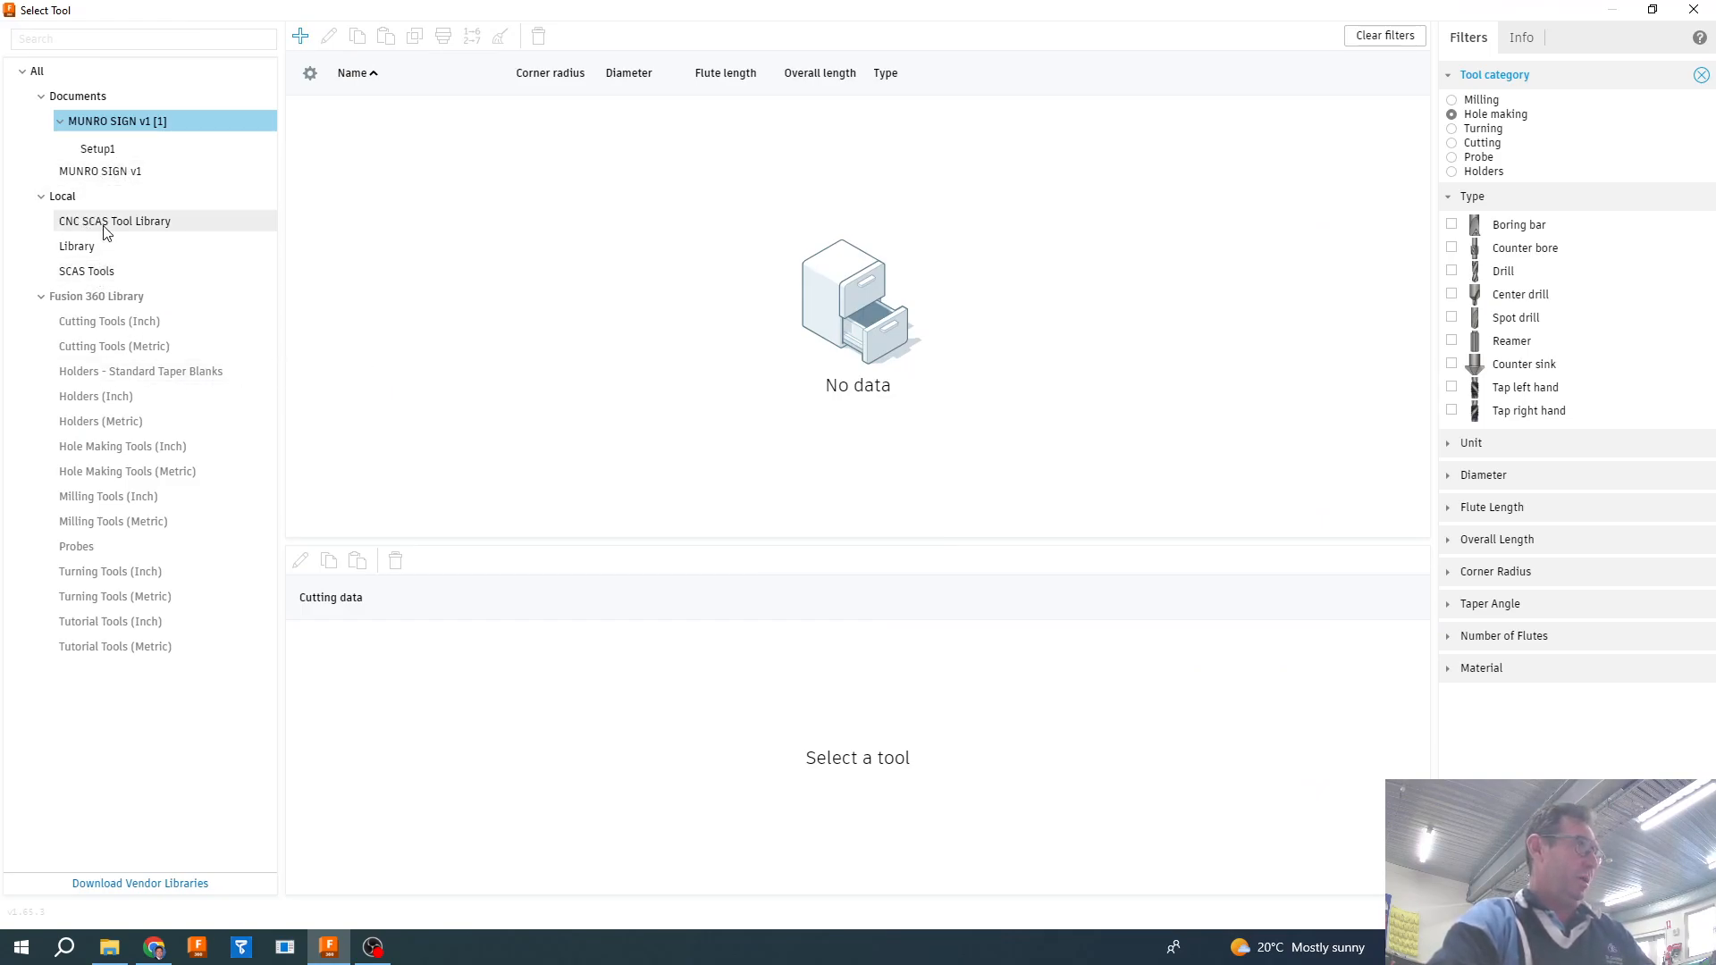
pyautogui.click(157, 223)
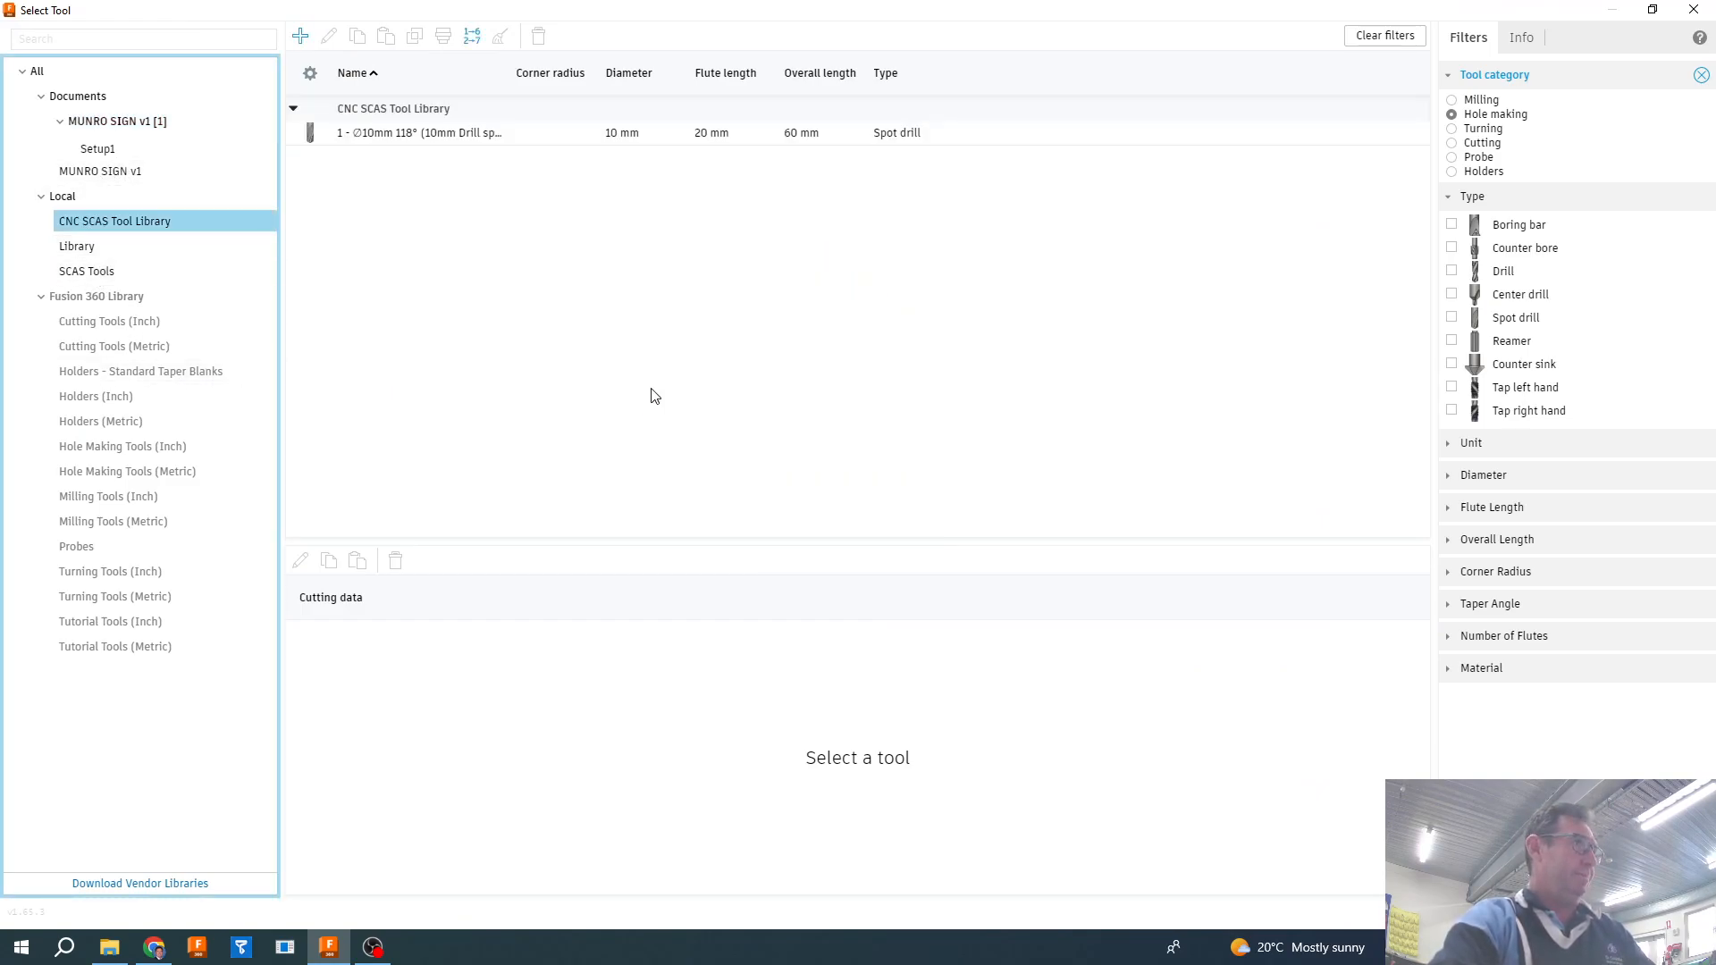
pyautogui.click(1453, 101)
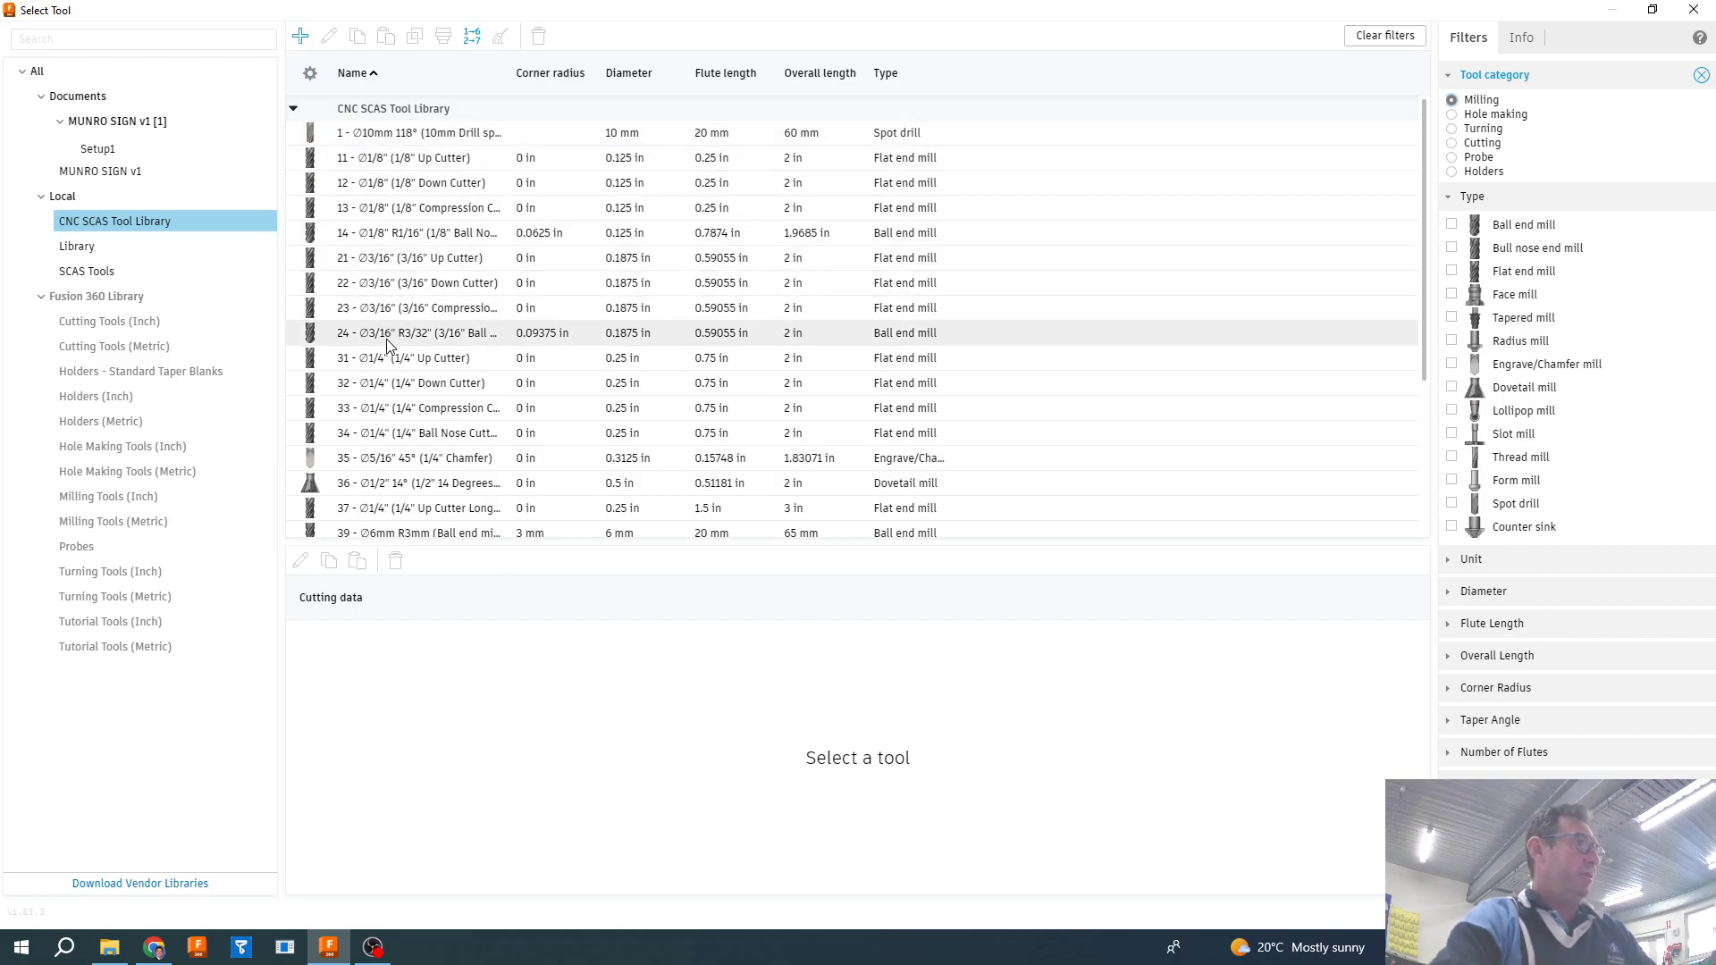
pyautogui.click(417, 388)
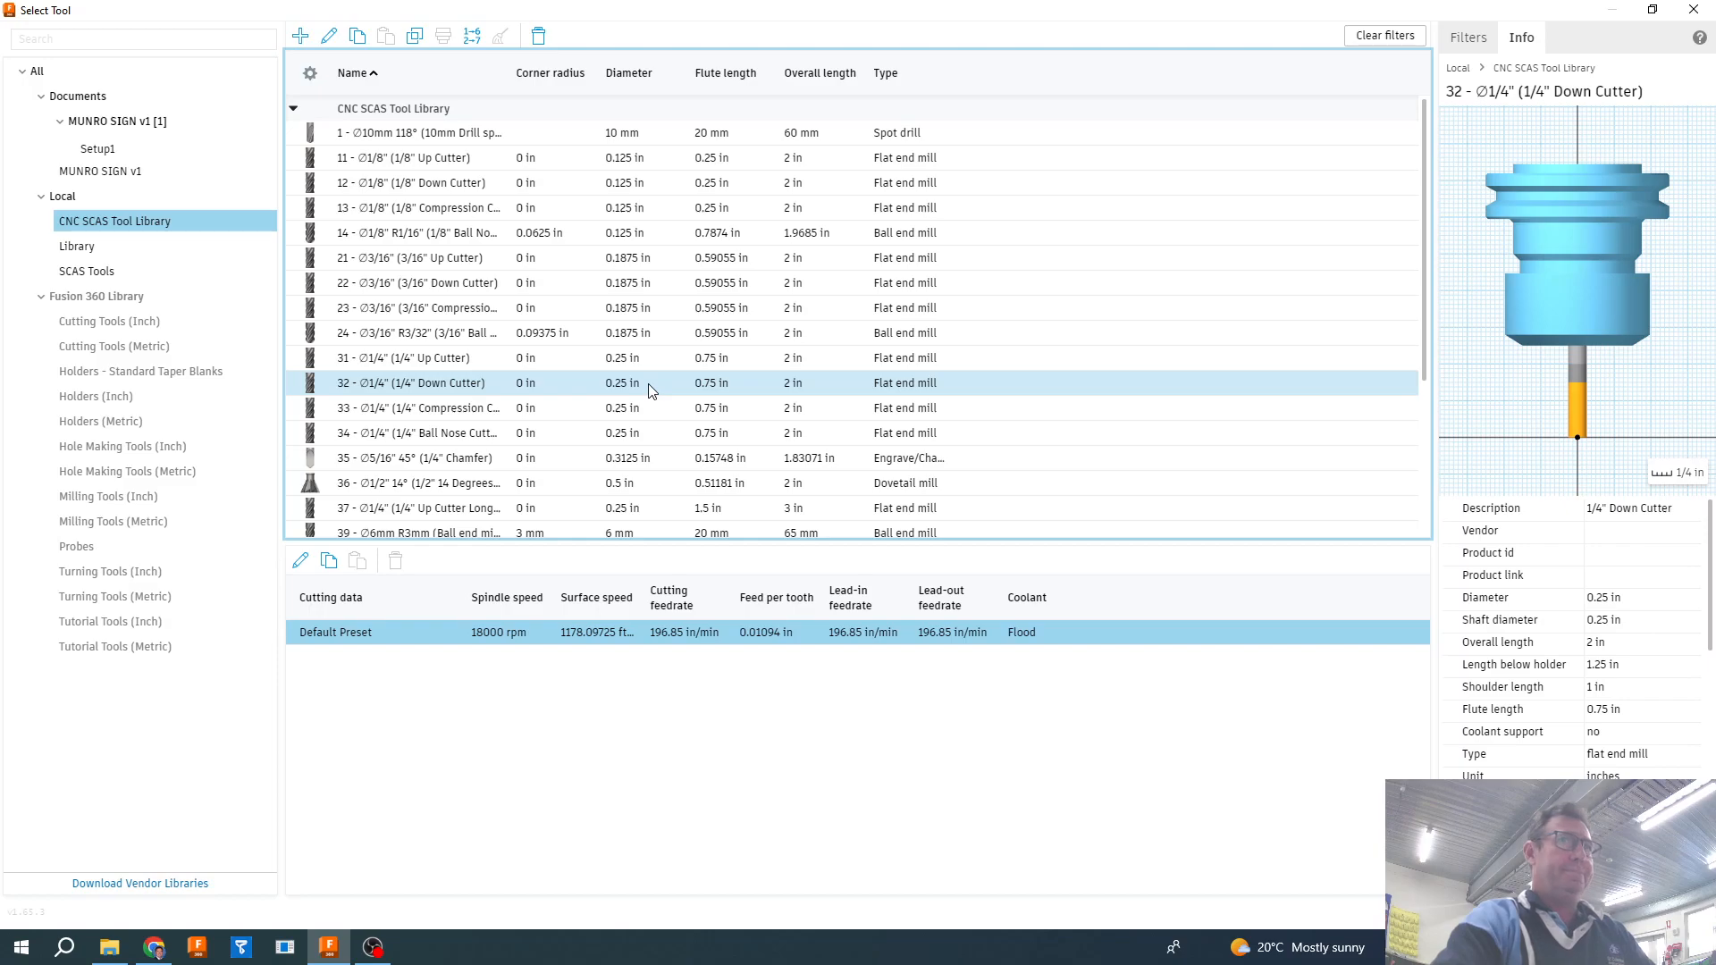
pyautogui.click(1606, 911)
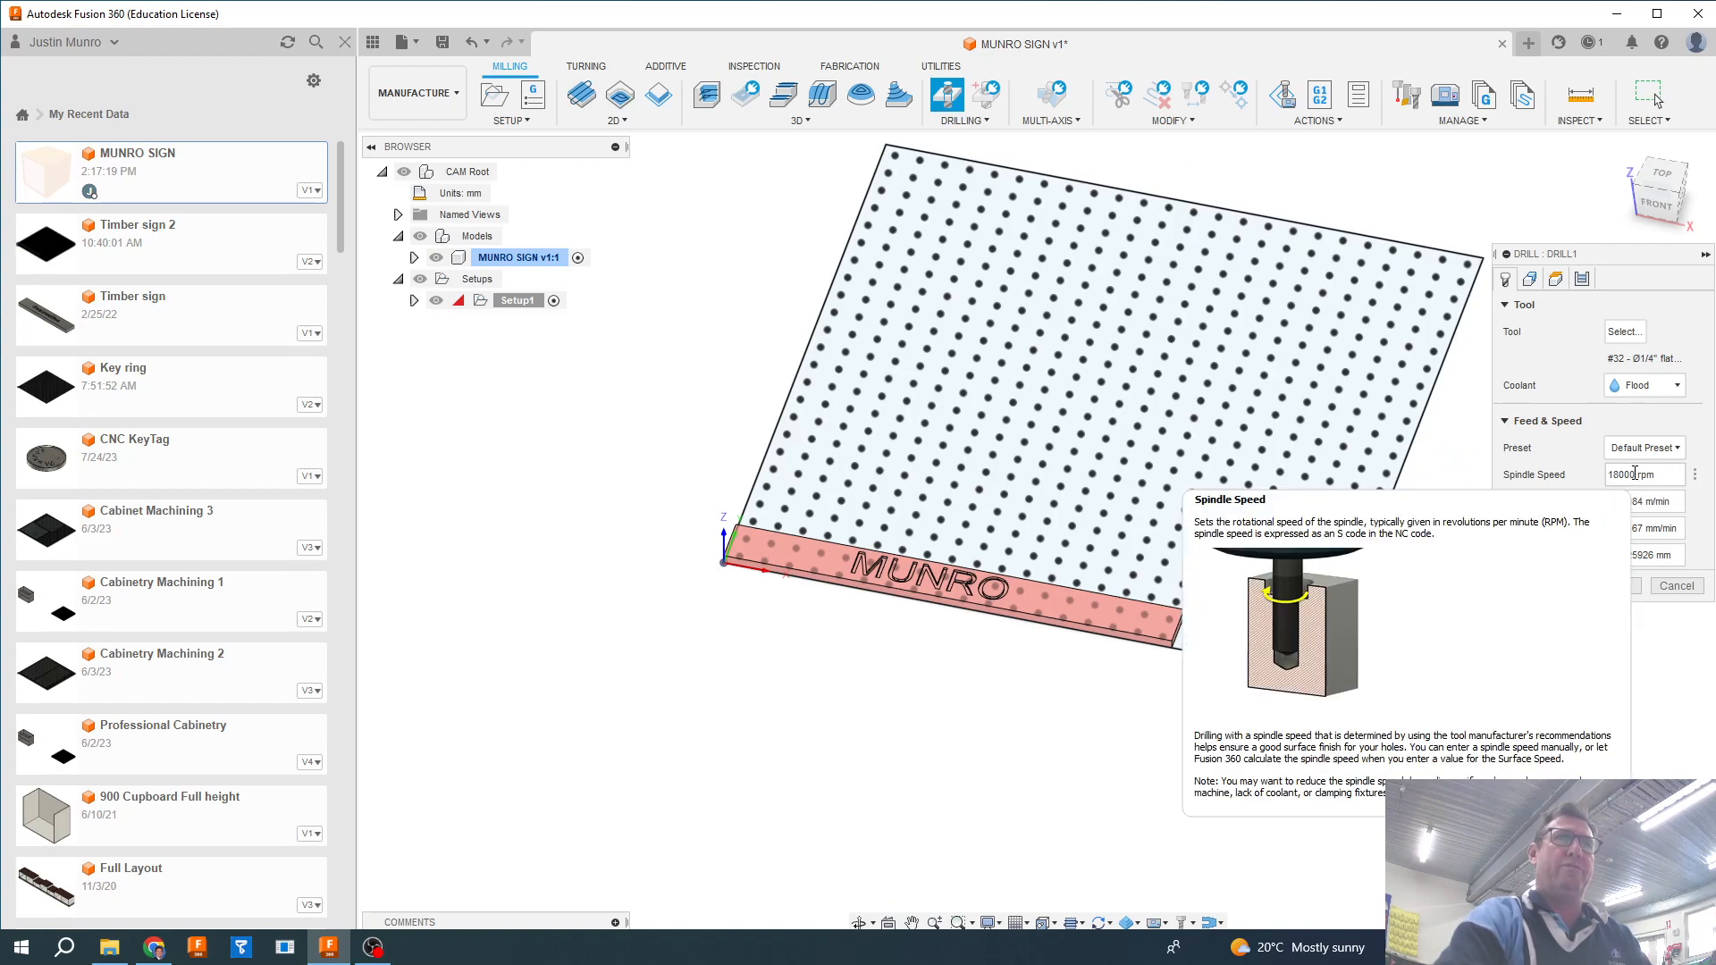
pyautogui.click(1635, 474)
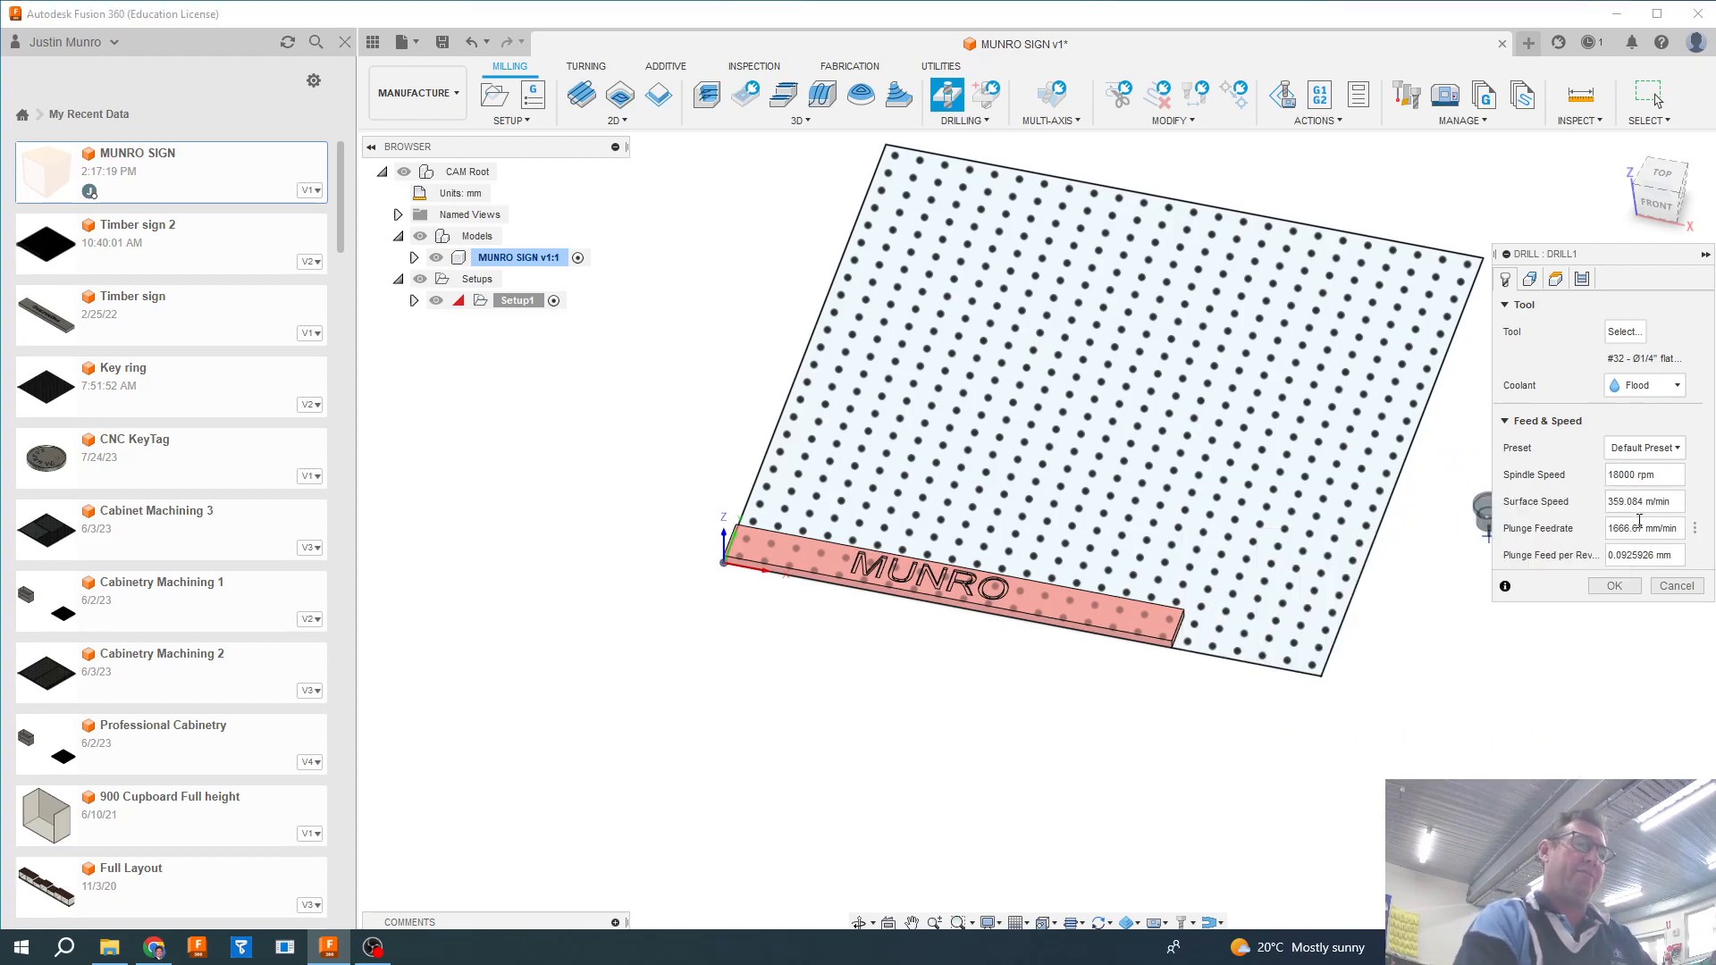
pyautogui.write('150')
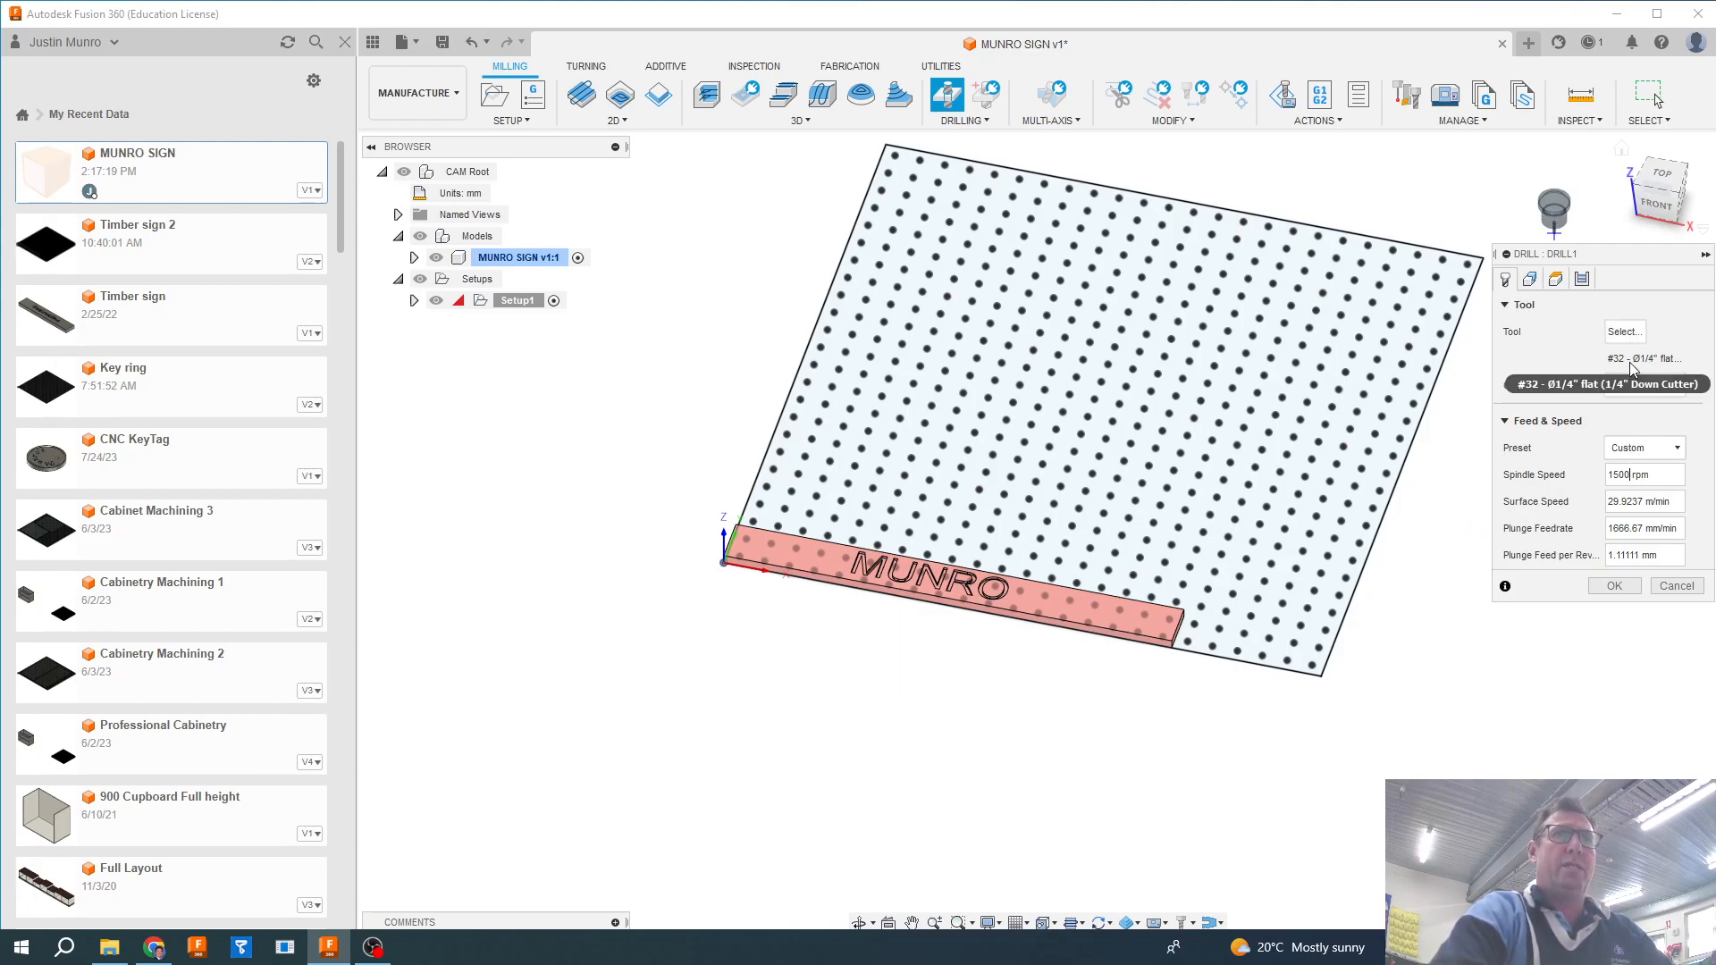
# Set the hole selection mode to Selected points and pick the two points at the origin end of the MUNRO sign board.
pyautogui.click(1530, 281)
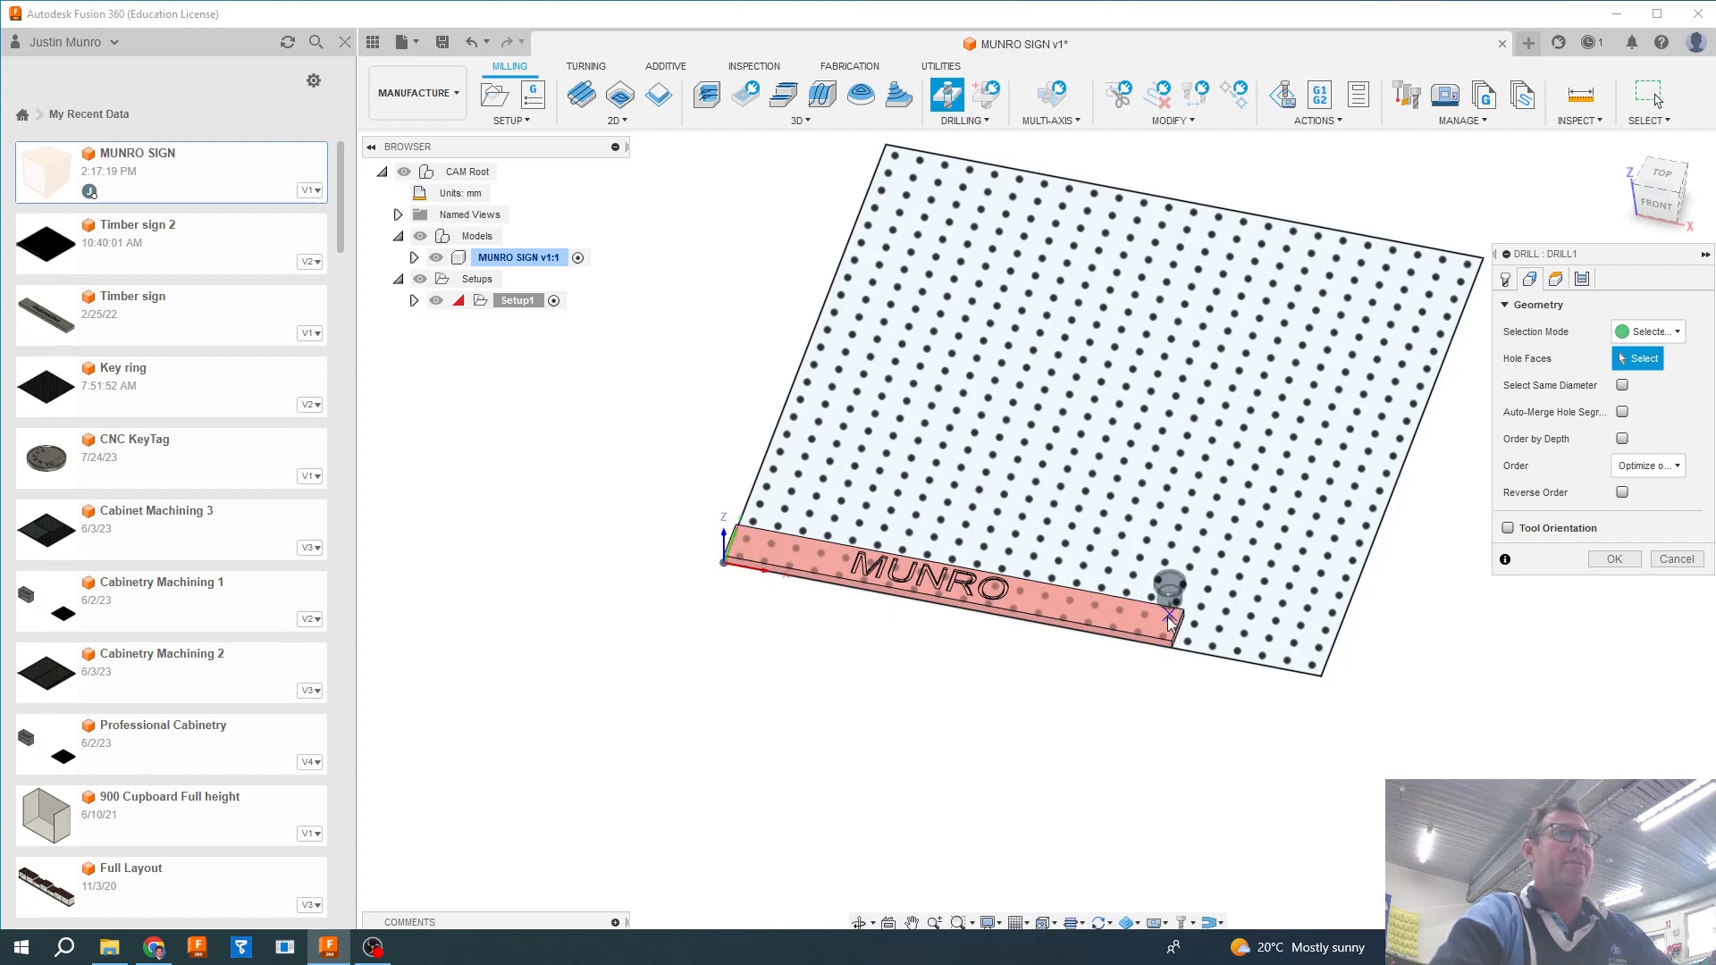
pyautogui.click(1678, 334)
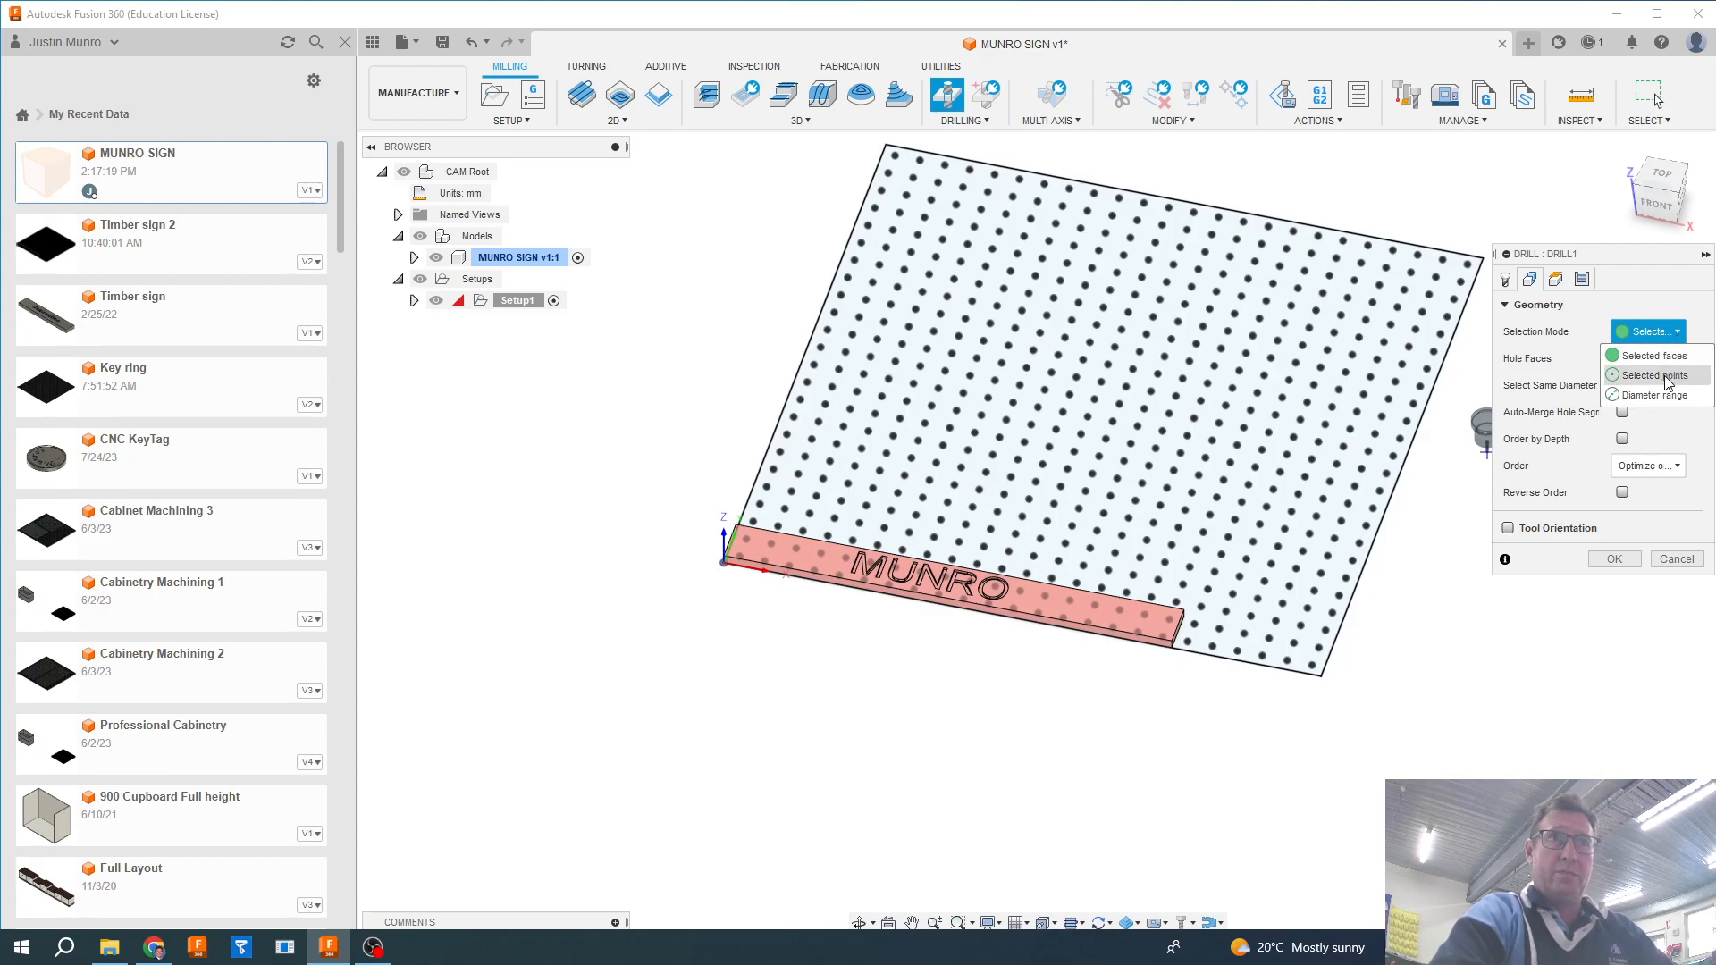
pyautogui.click(1655, 375)
pyautogui.scroll(-2, 728, 572)
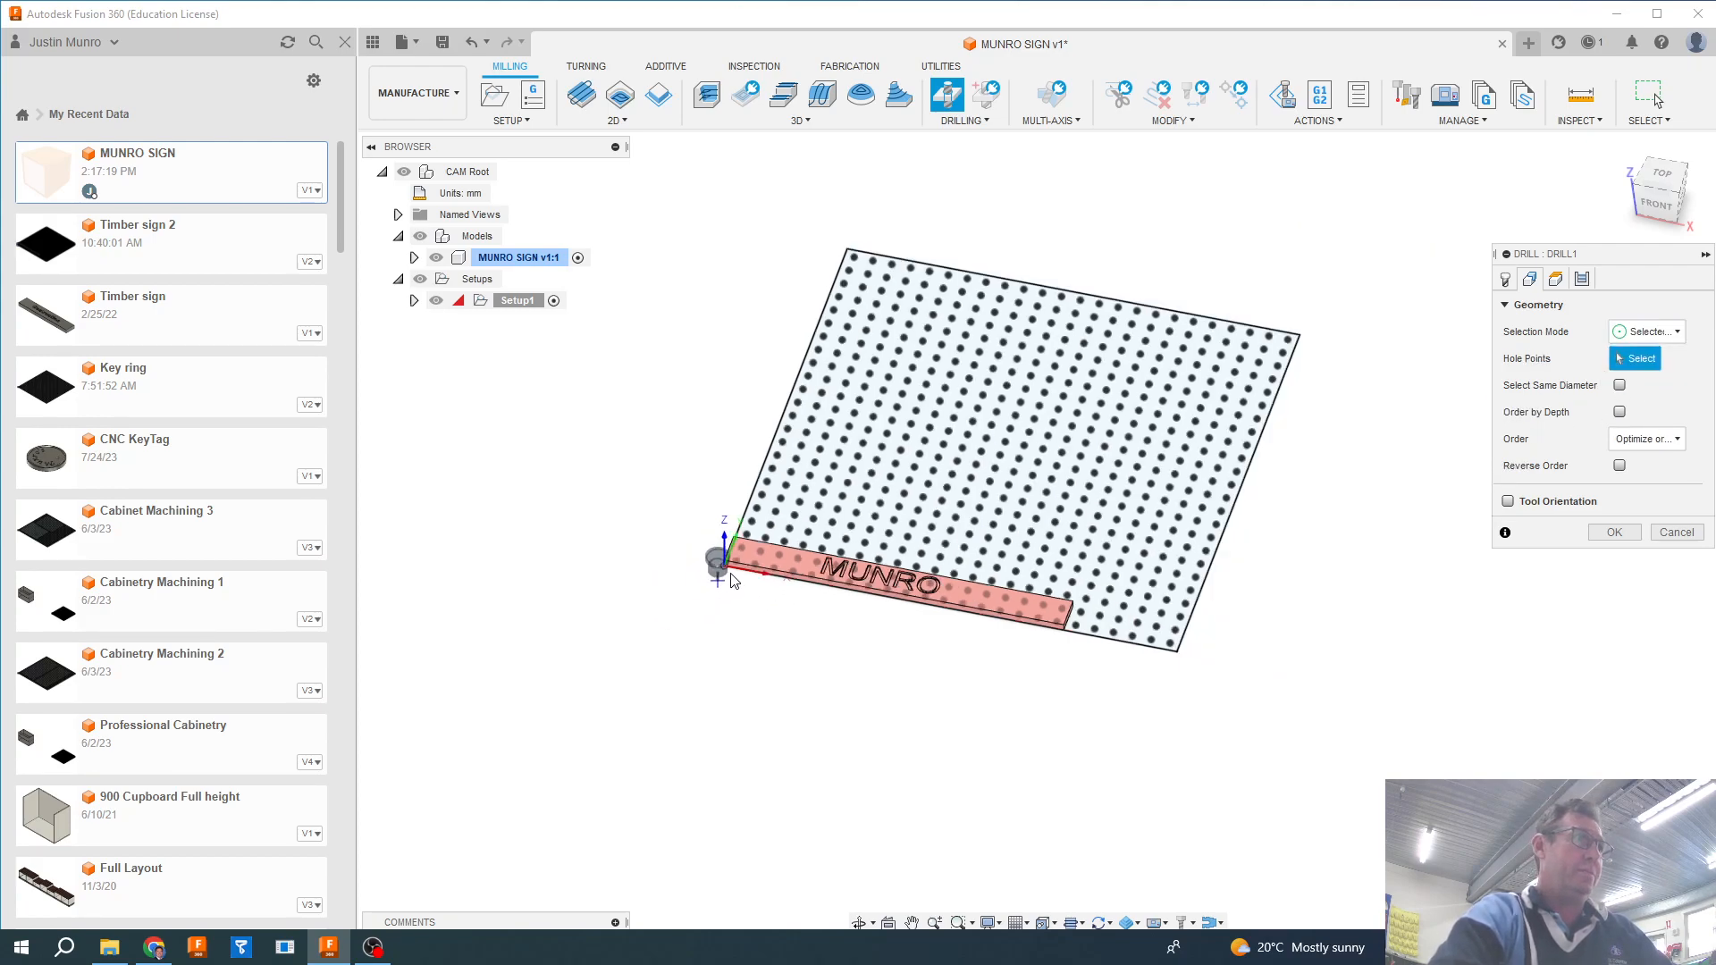
pyautogui.scroll(4, 733, 577)
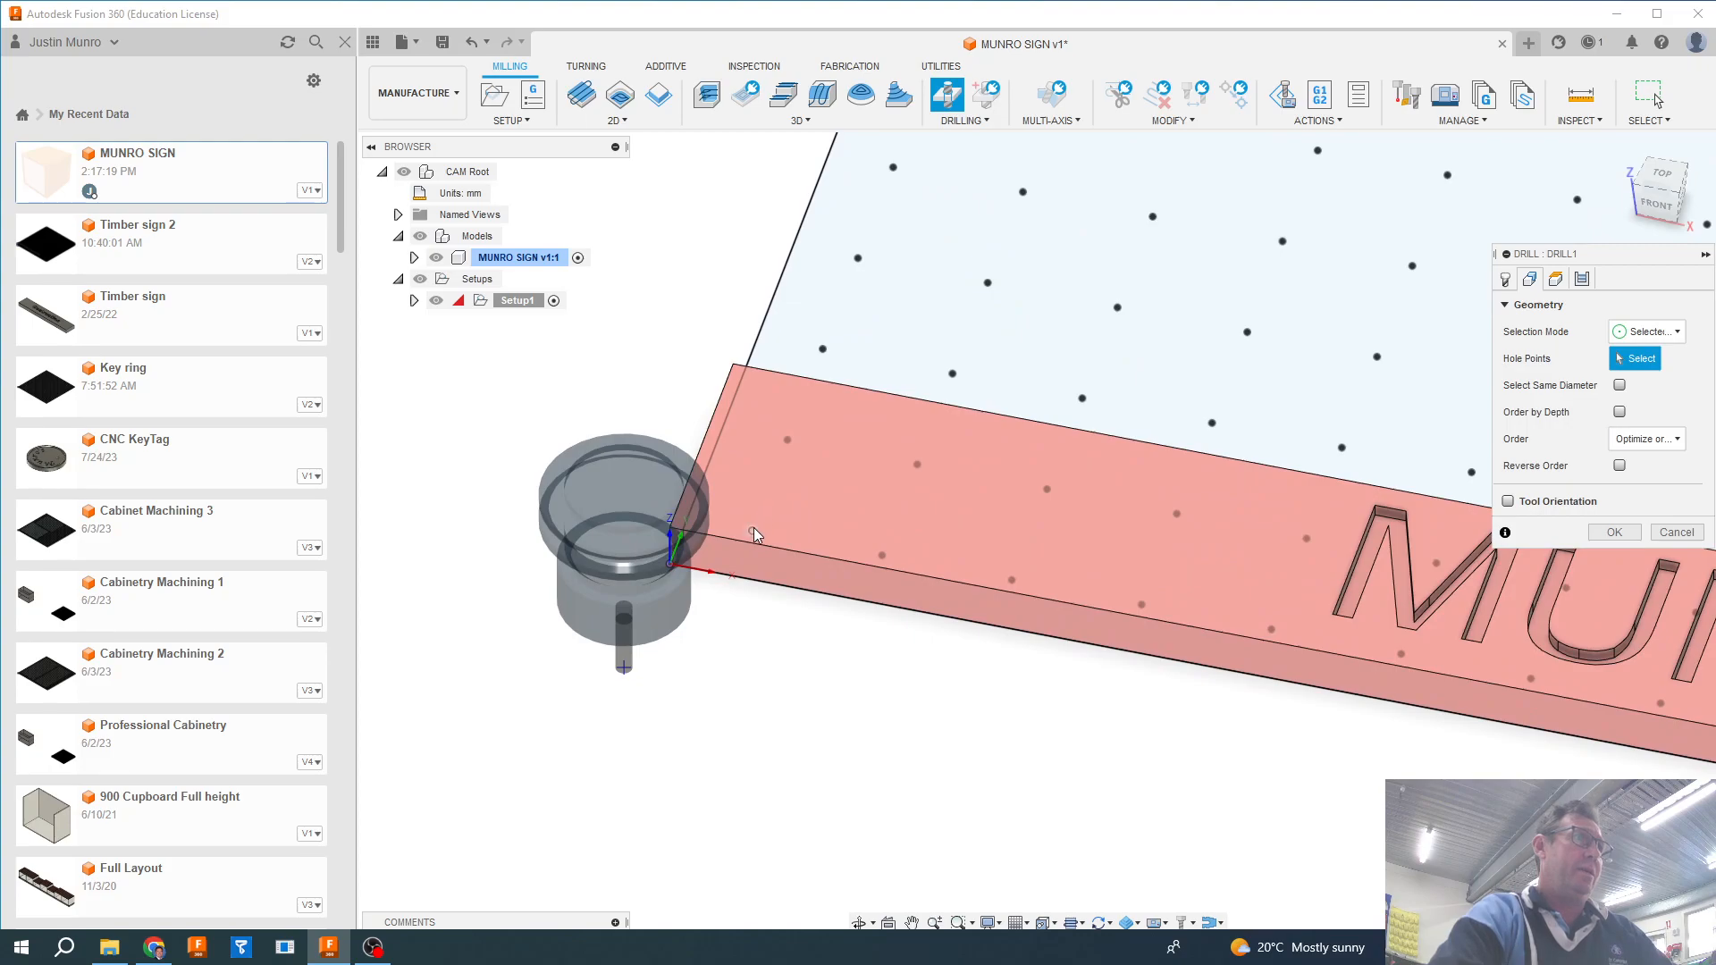
pyautogui.click(754, 528)
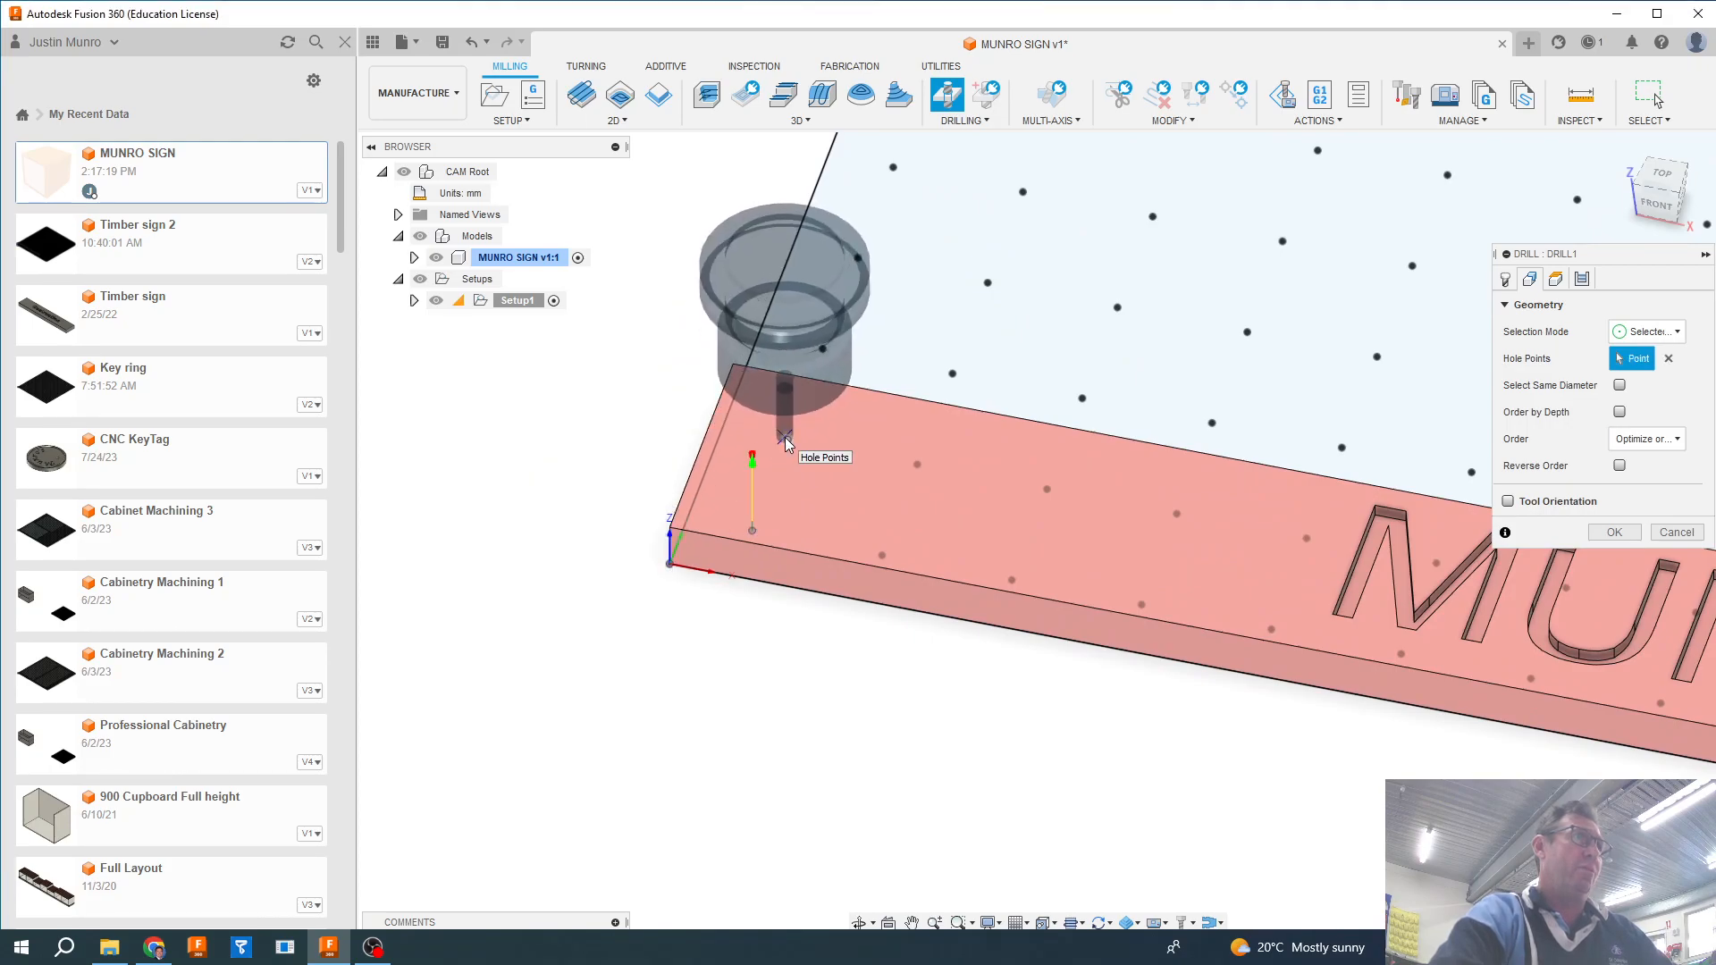
pyautogui.click(785, 437)
# Add the two hole points at the far end of the sign board, opposite the origin.
pyautogui.scroll(-4, 1091, 549)
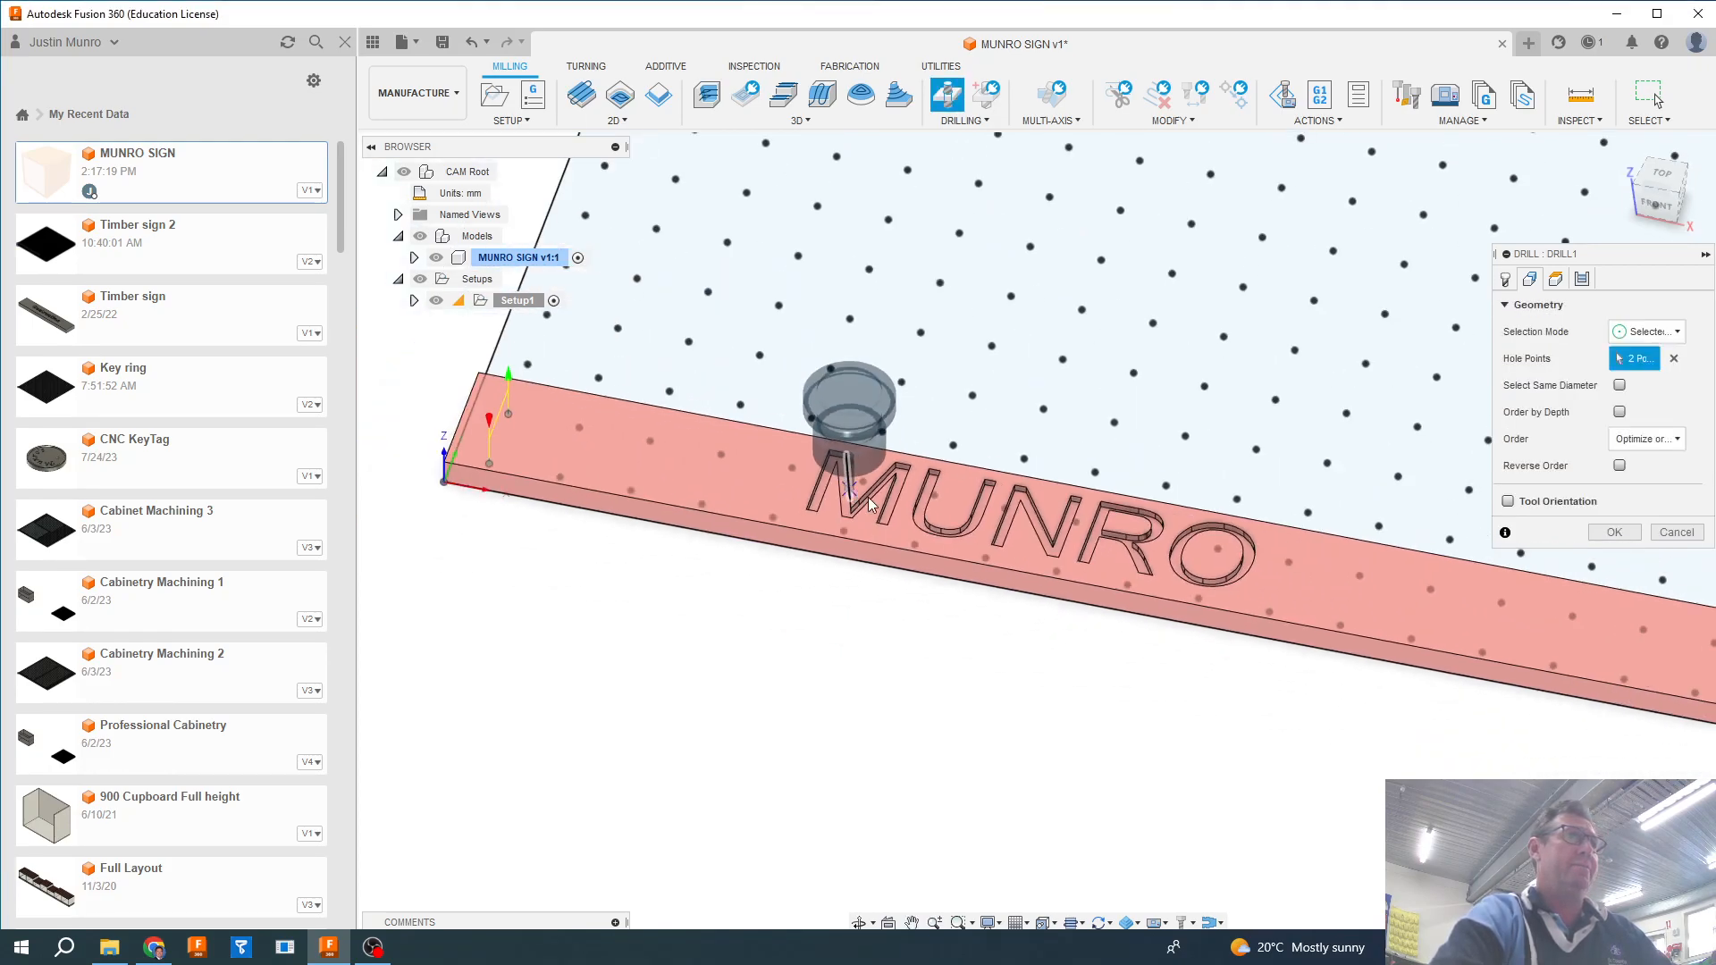
pyautogui.scroll(-3, 1098, 556)
pyautogui.scroll(4, 1162, 568)
pyautogui.scroll(1, 1182, 576)
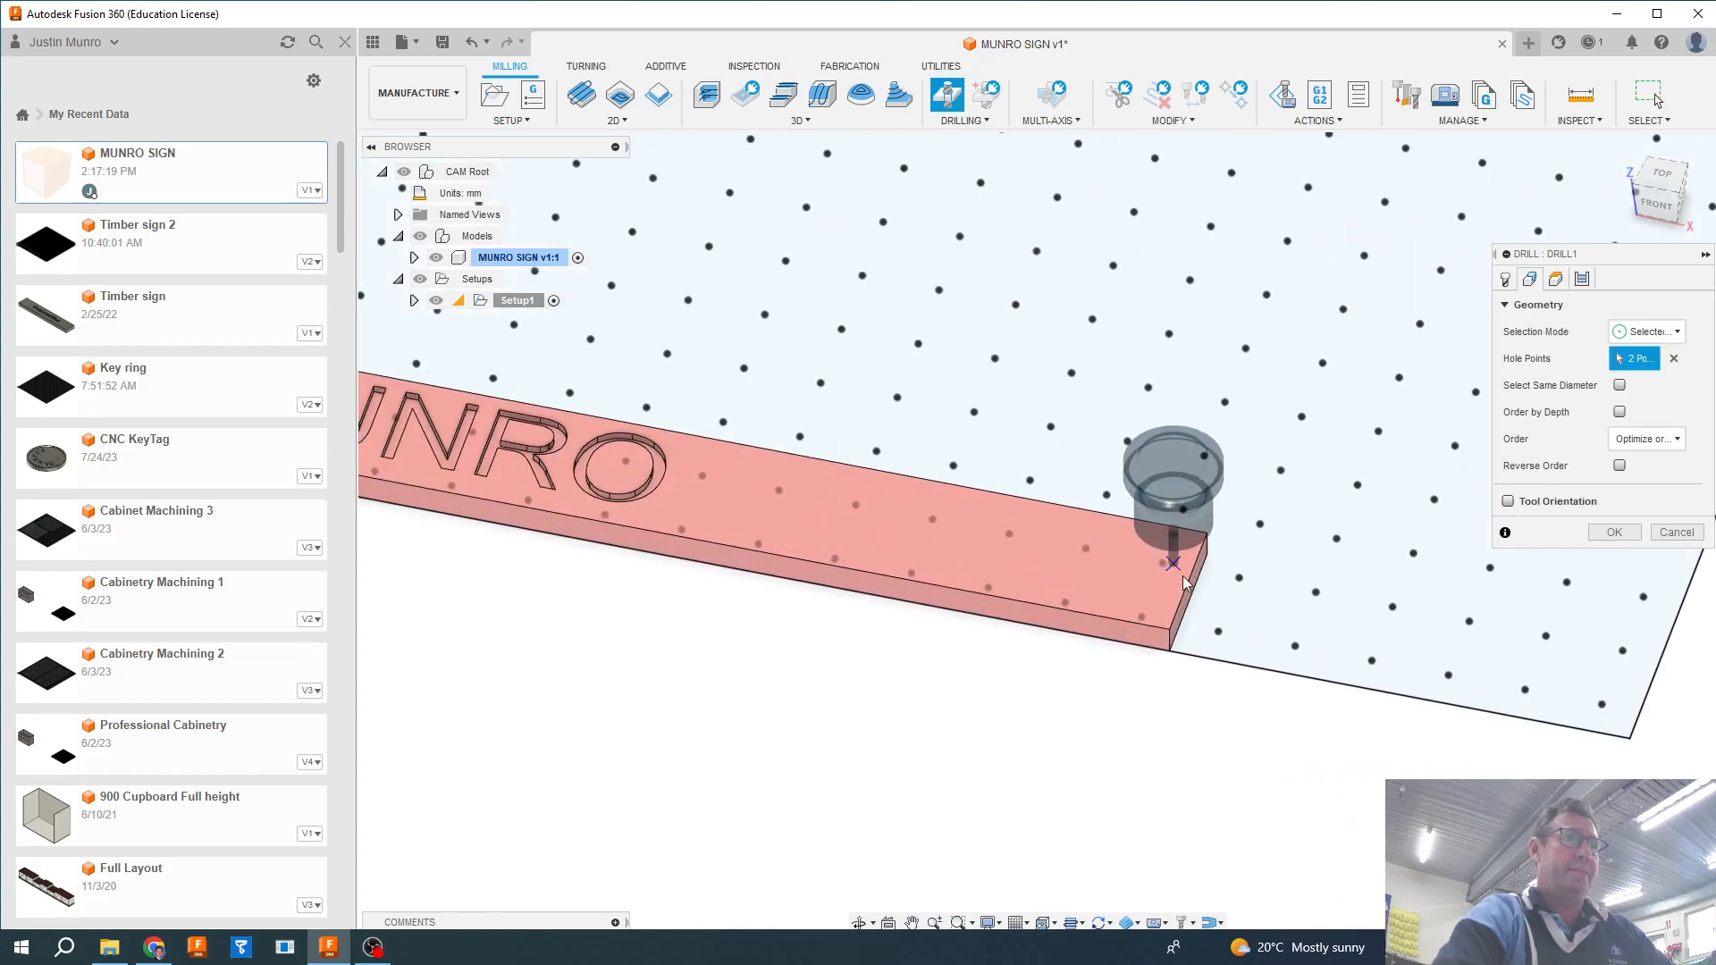
pyautogui.click(1160, 560)
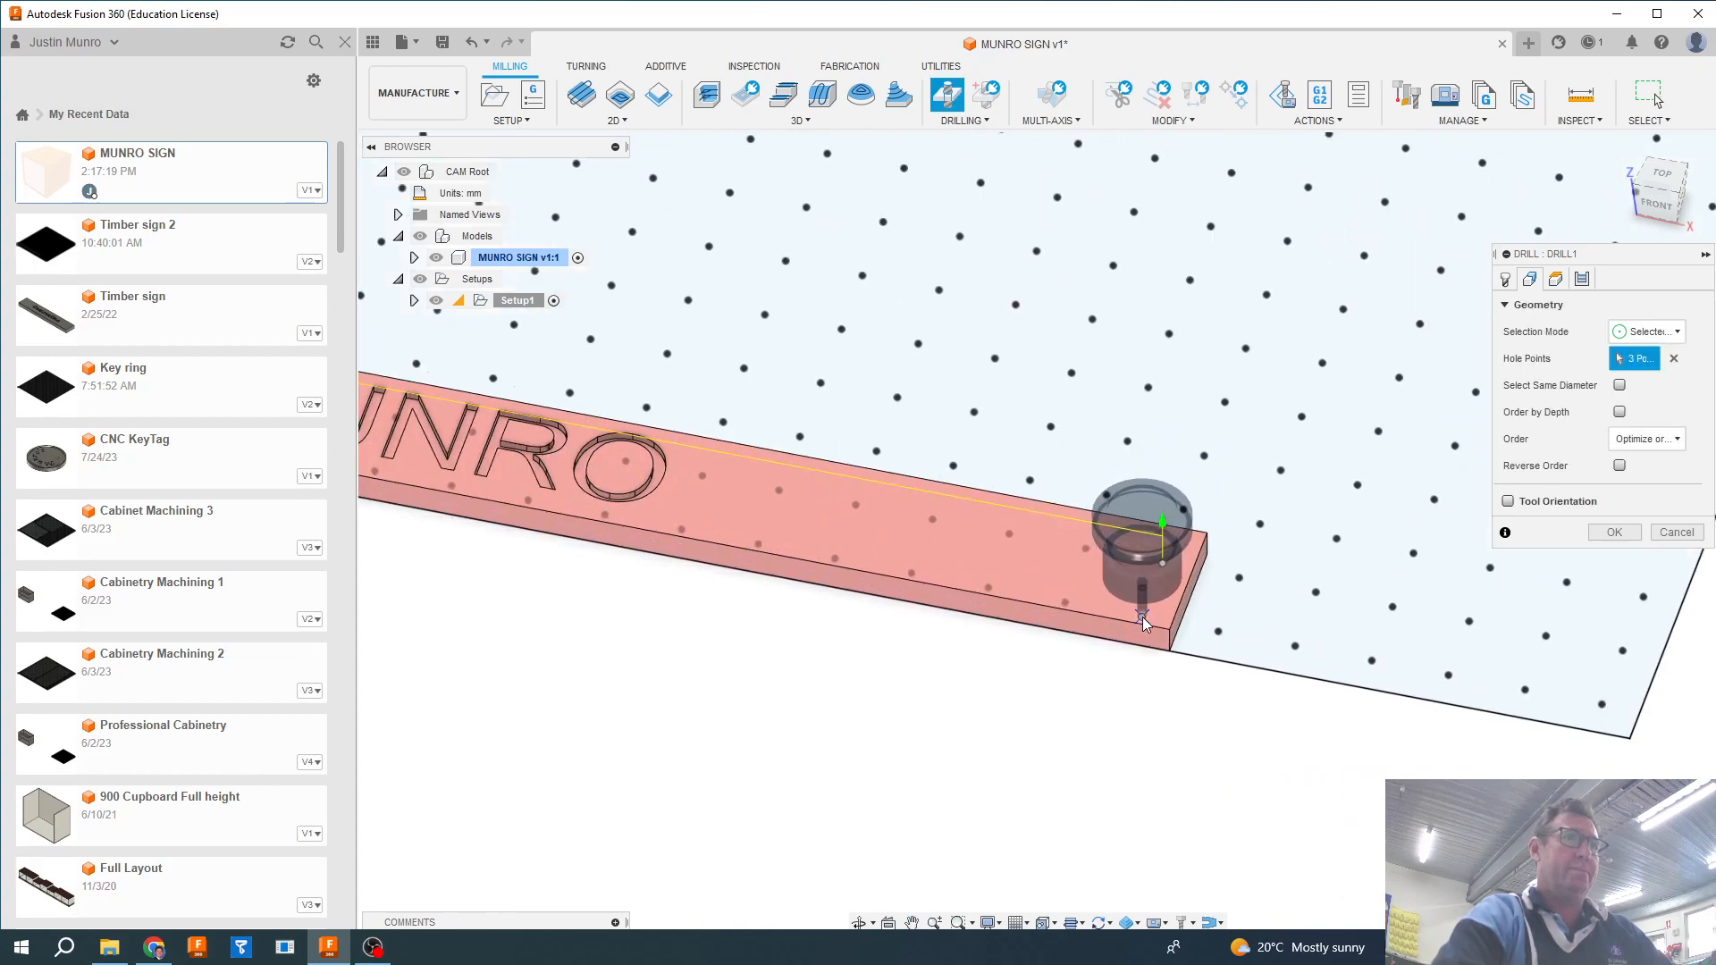
pyautogui.click(1142, 617)
pyautogui.scroll(-5, 1142, 616)
pyautogui.moveTo(862, 586); pyautogui.dragTo(947, 590, button='middle')
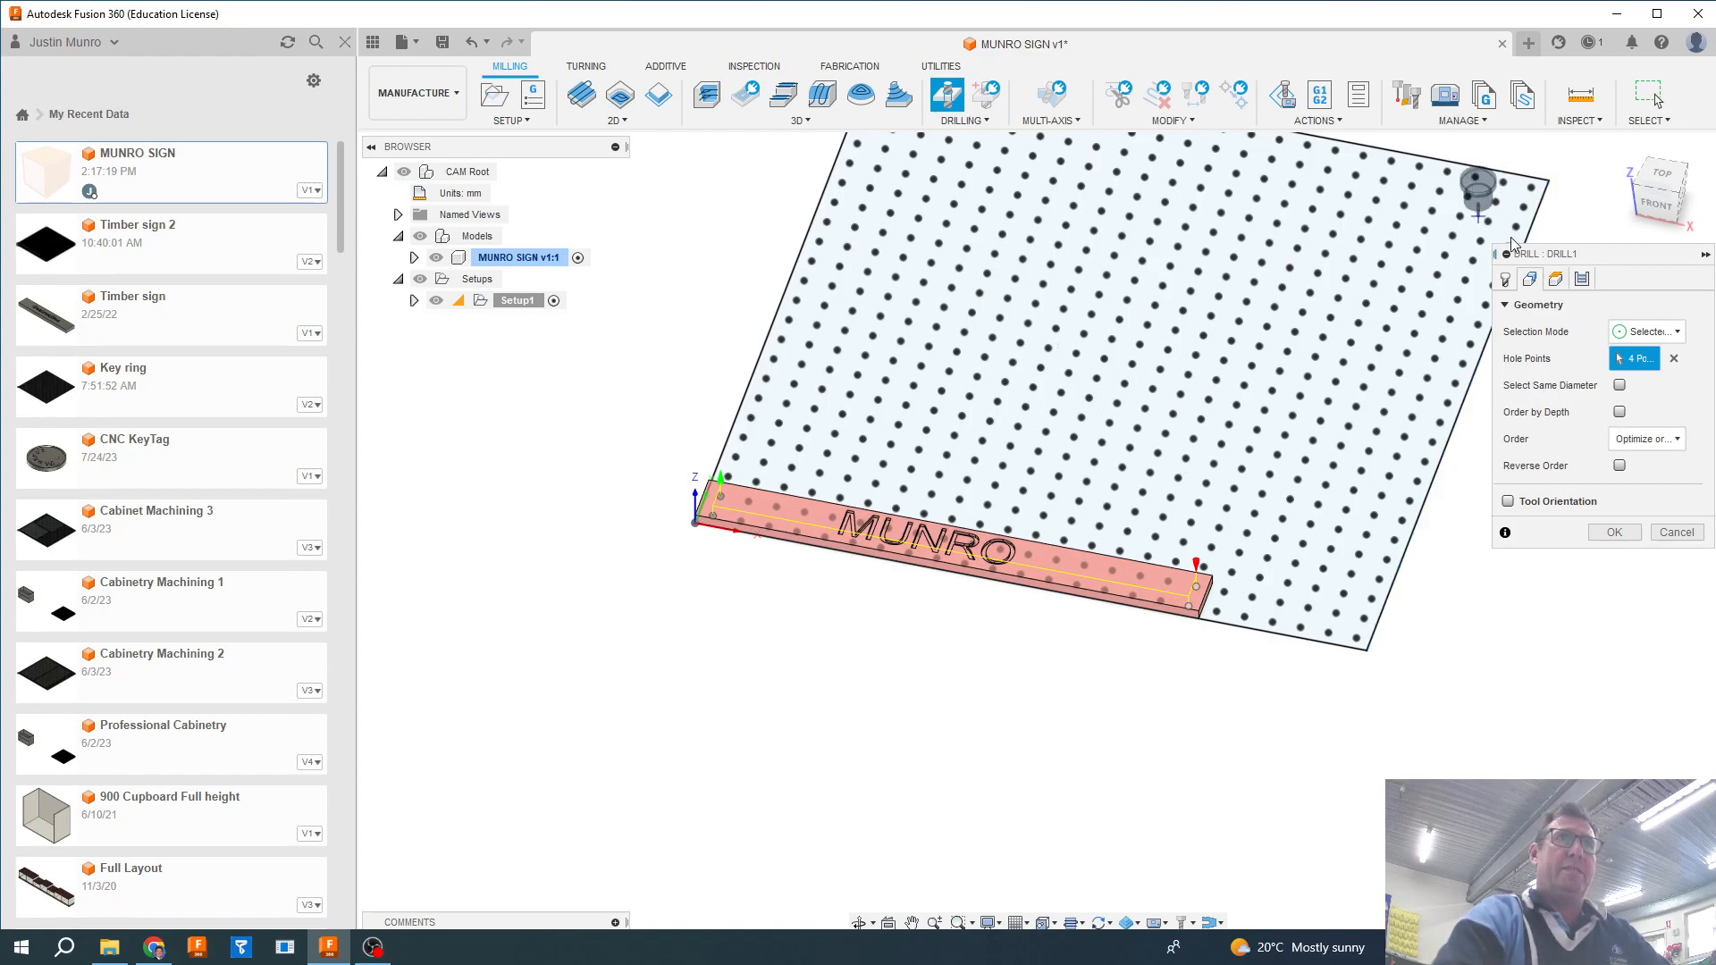
# Set the retract height offset and the feed height offset of the drilling operation to 10 mm each.
pyautogui.click(1556, 280)
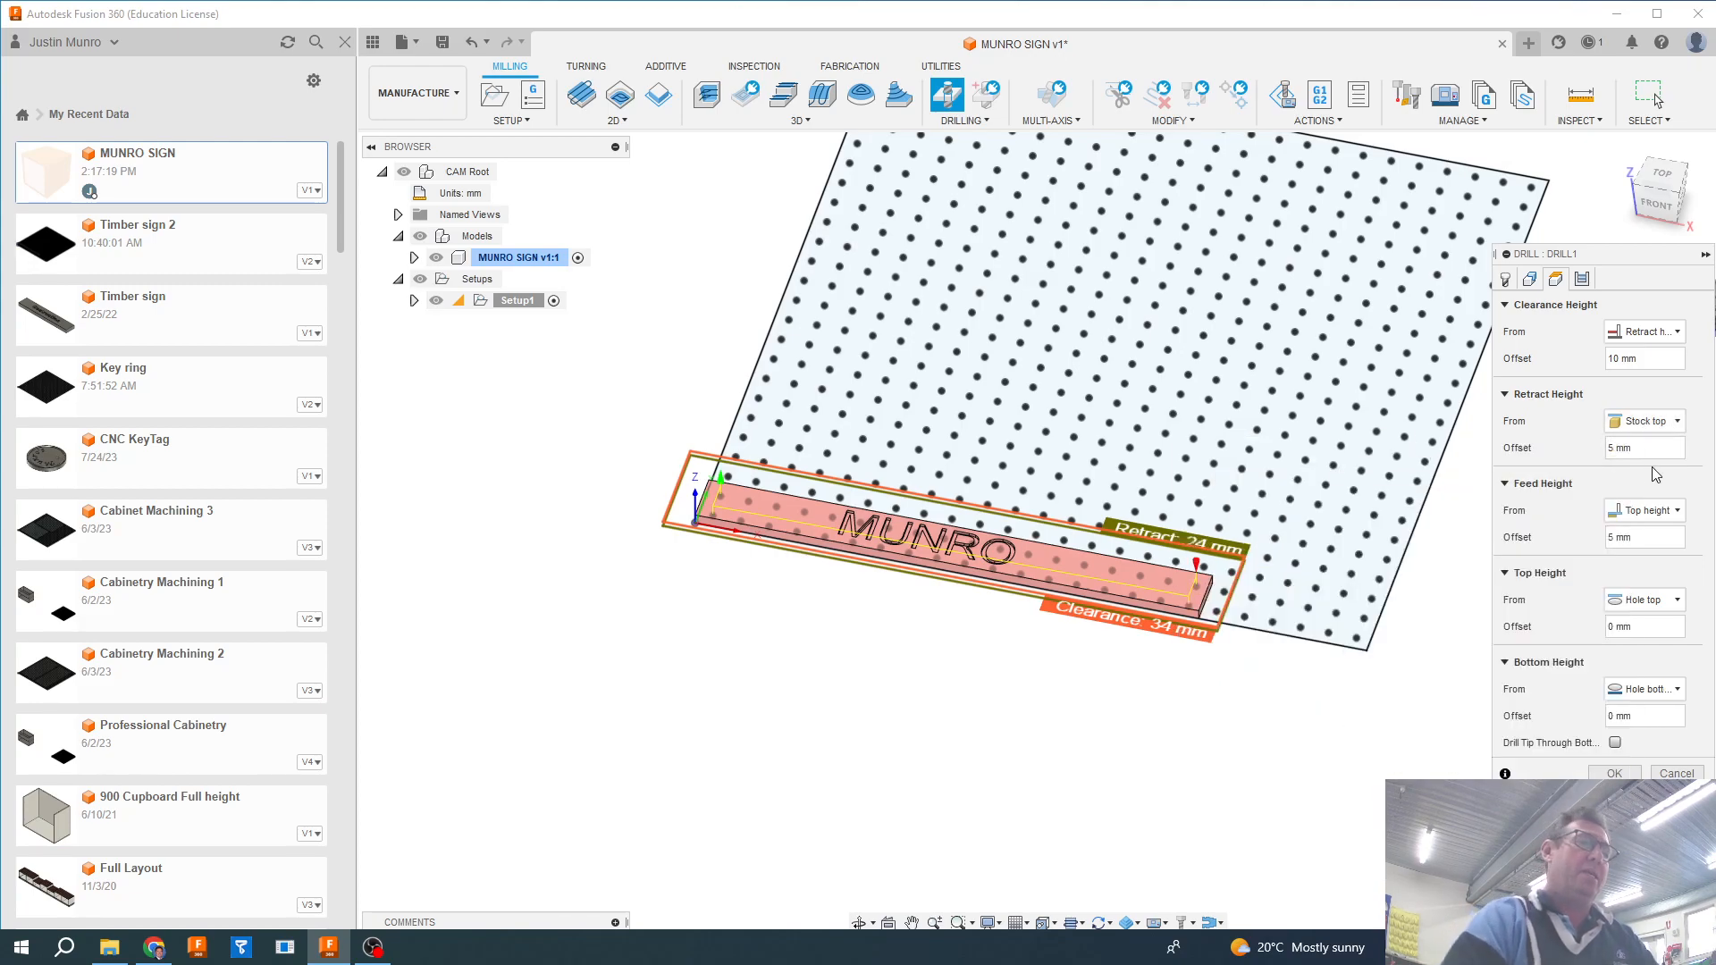
pyautogui.write('10')
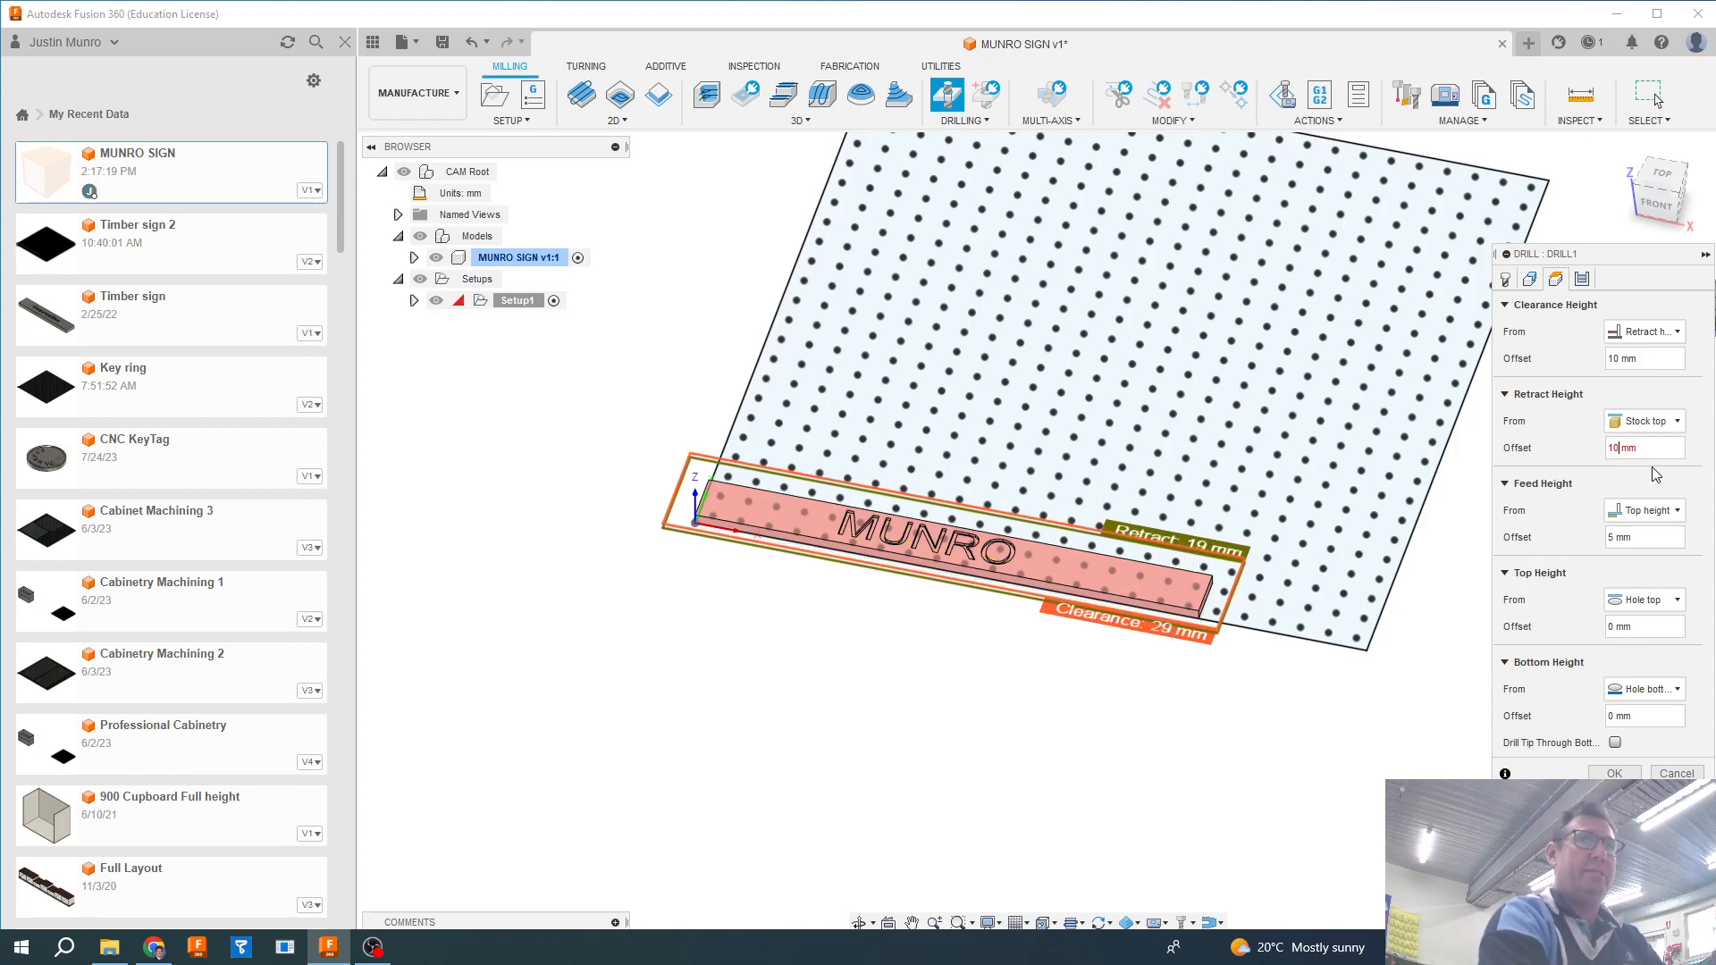
pyautogui.click(1612, 538)
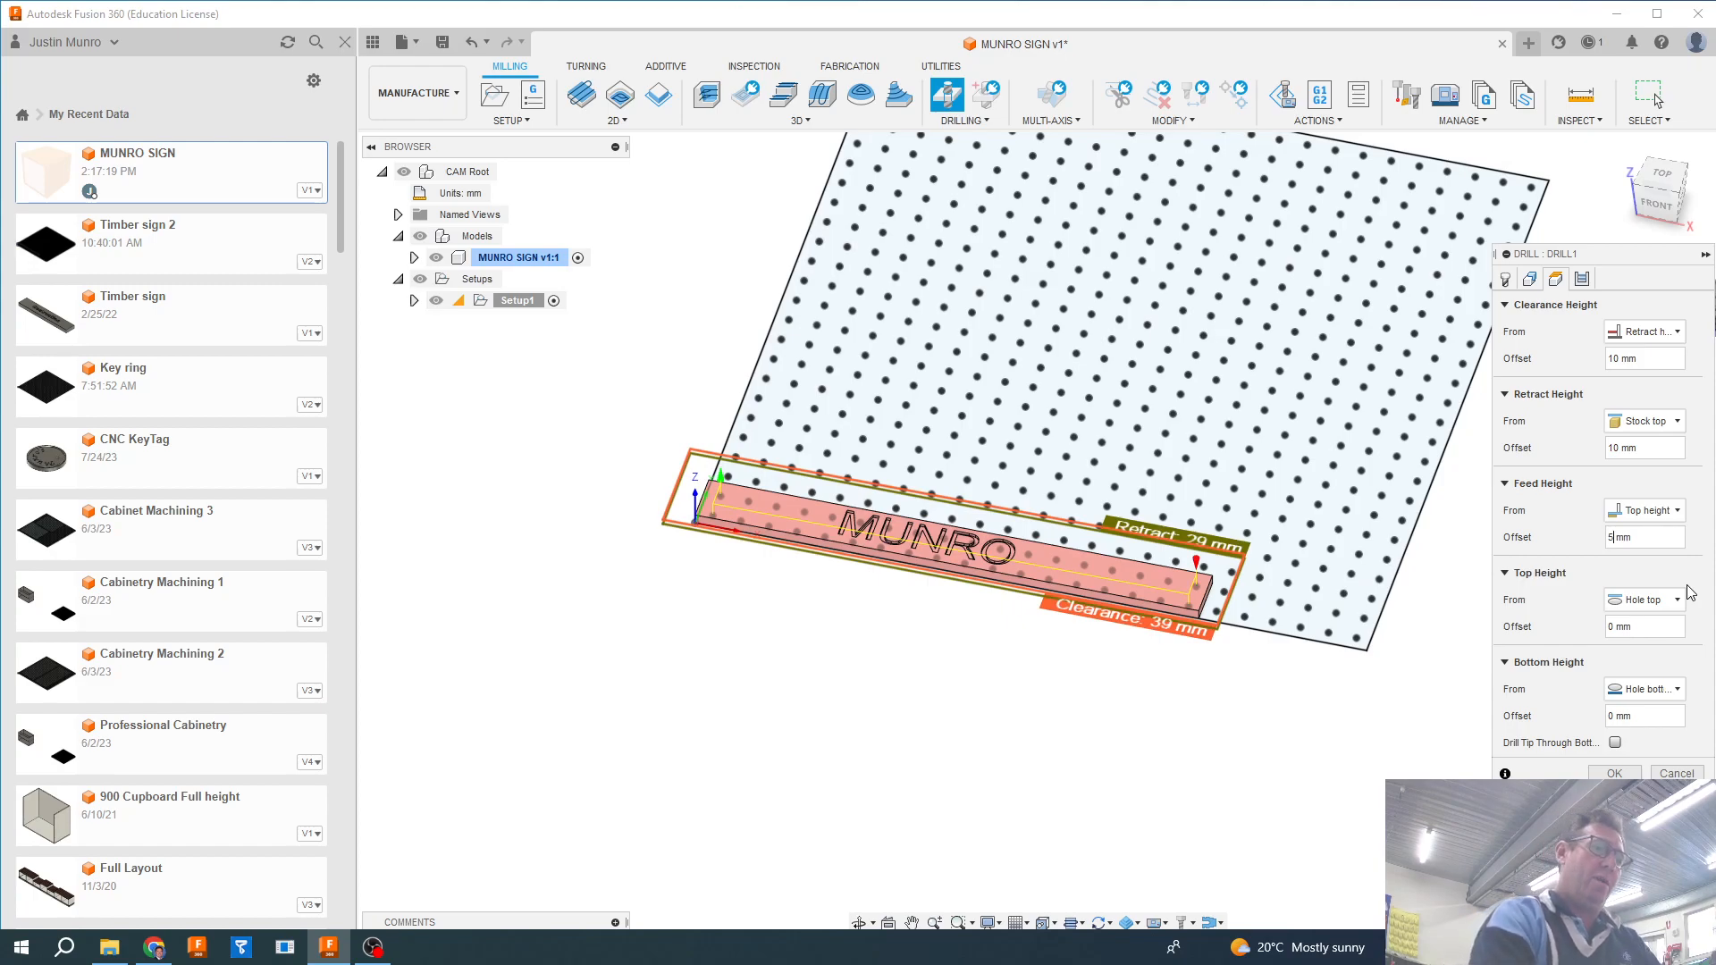
pyautogui.write('40')
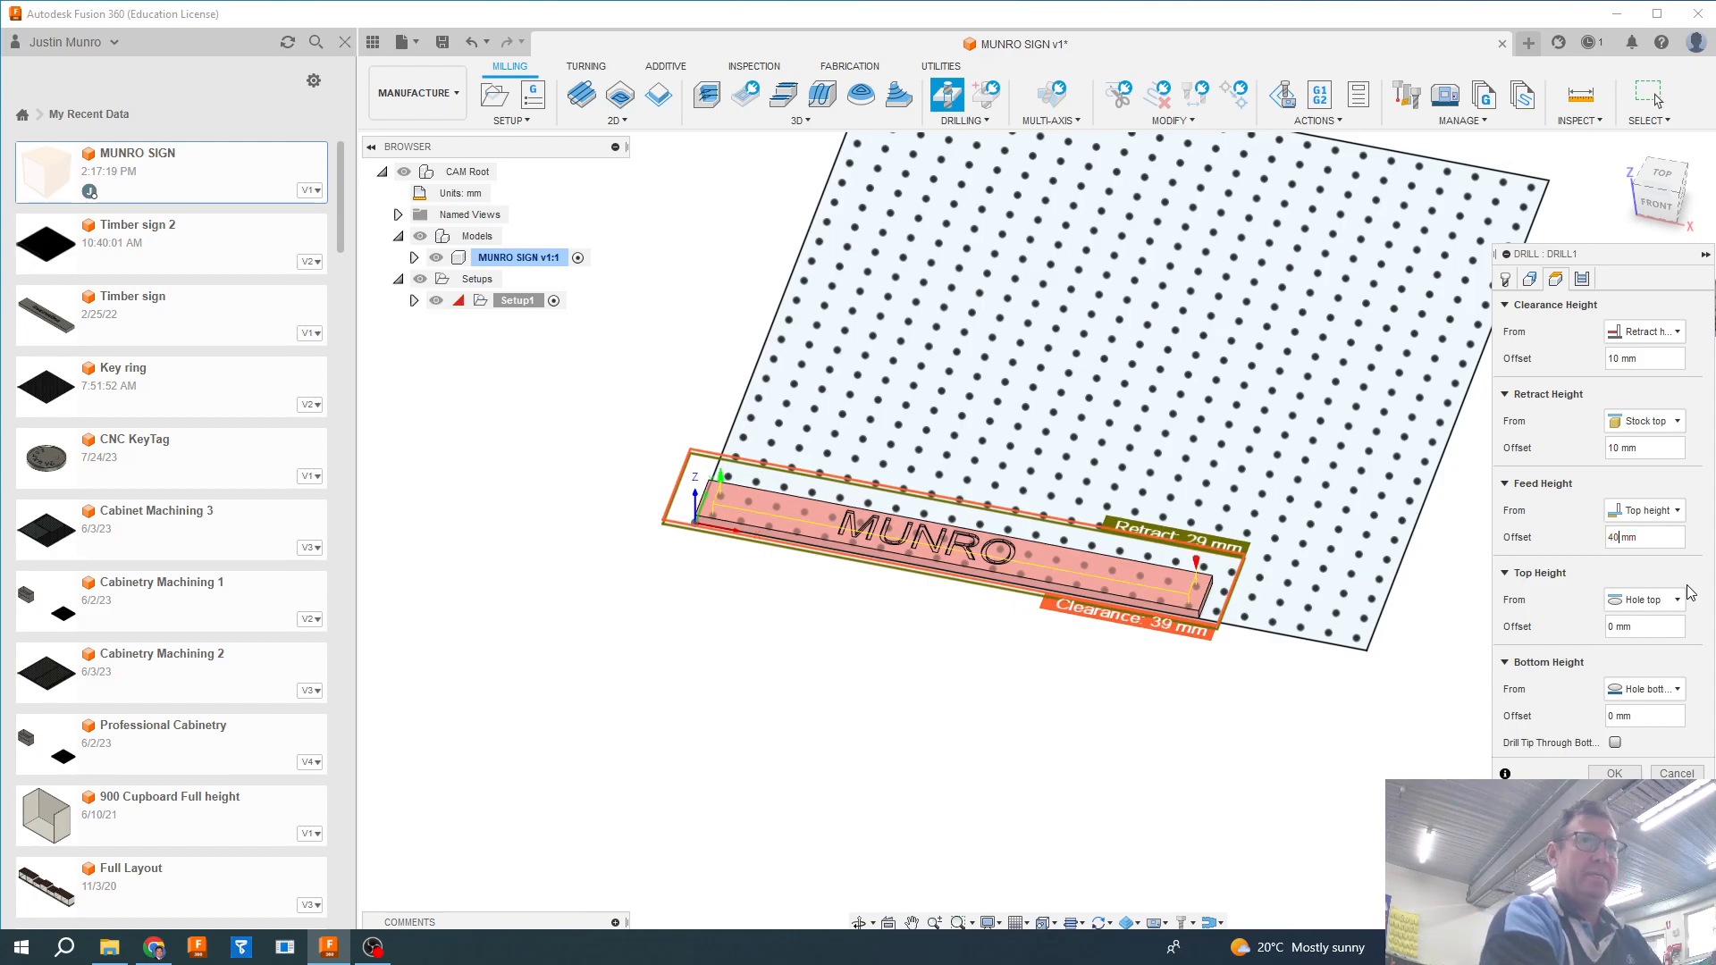
pyautogui.press('BackSpace')
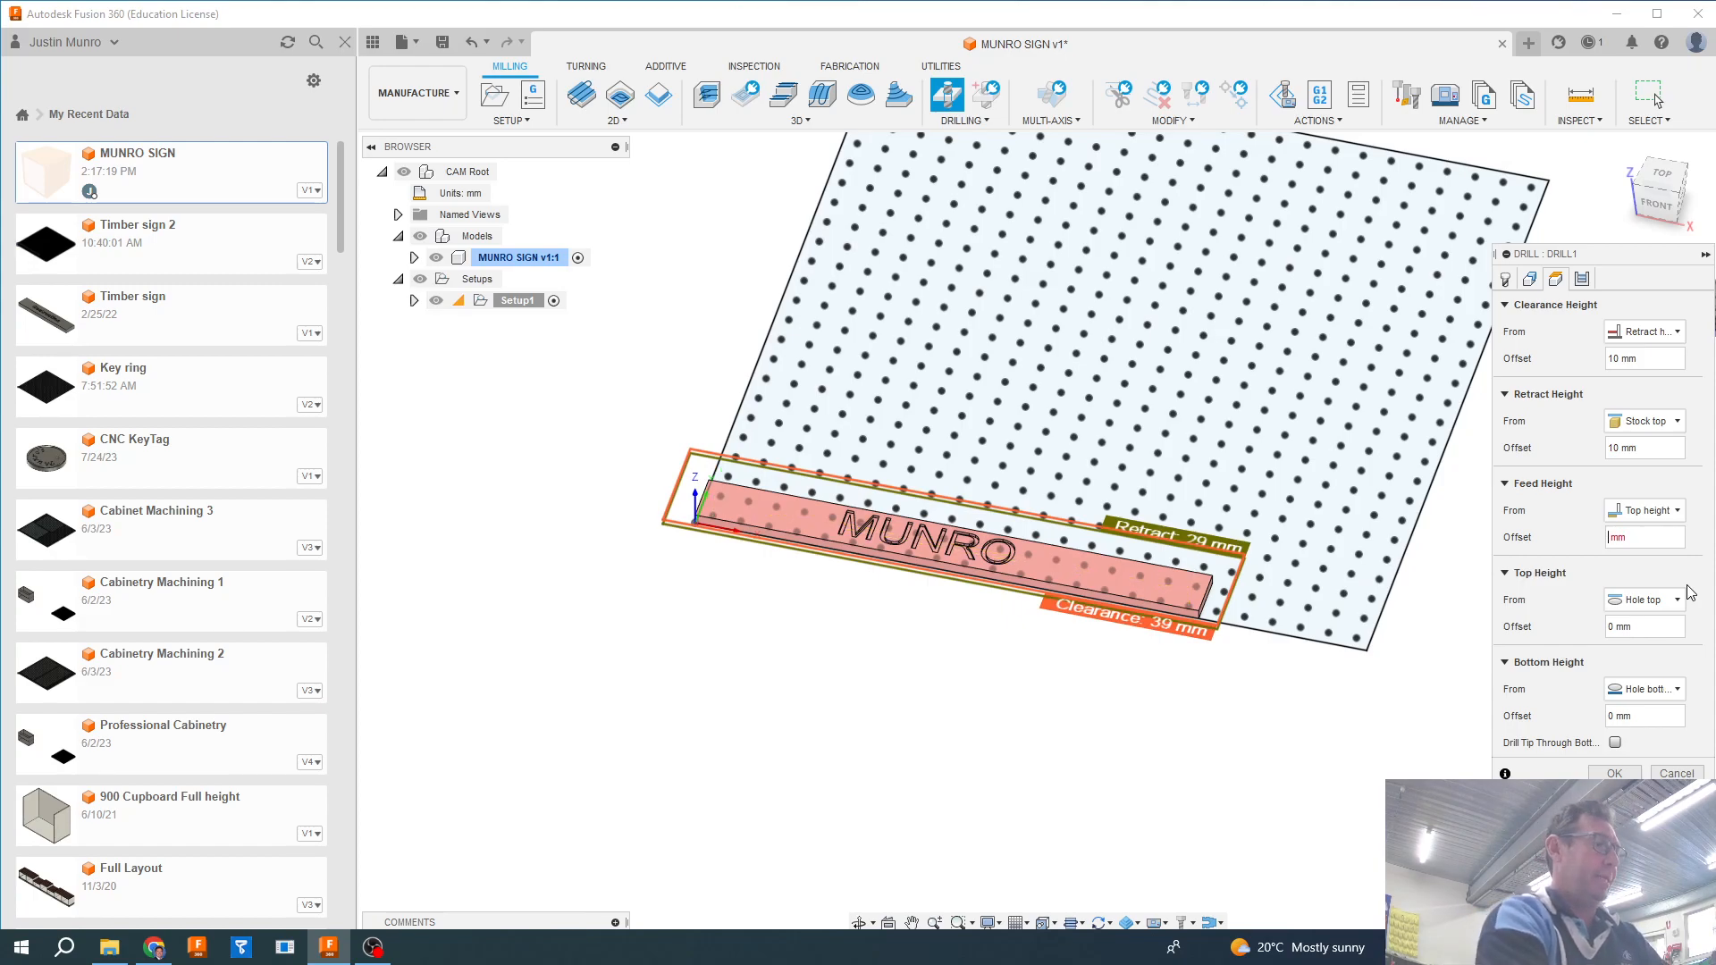
pyautogui.write('10')
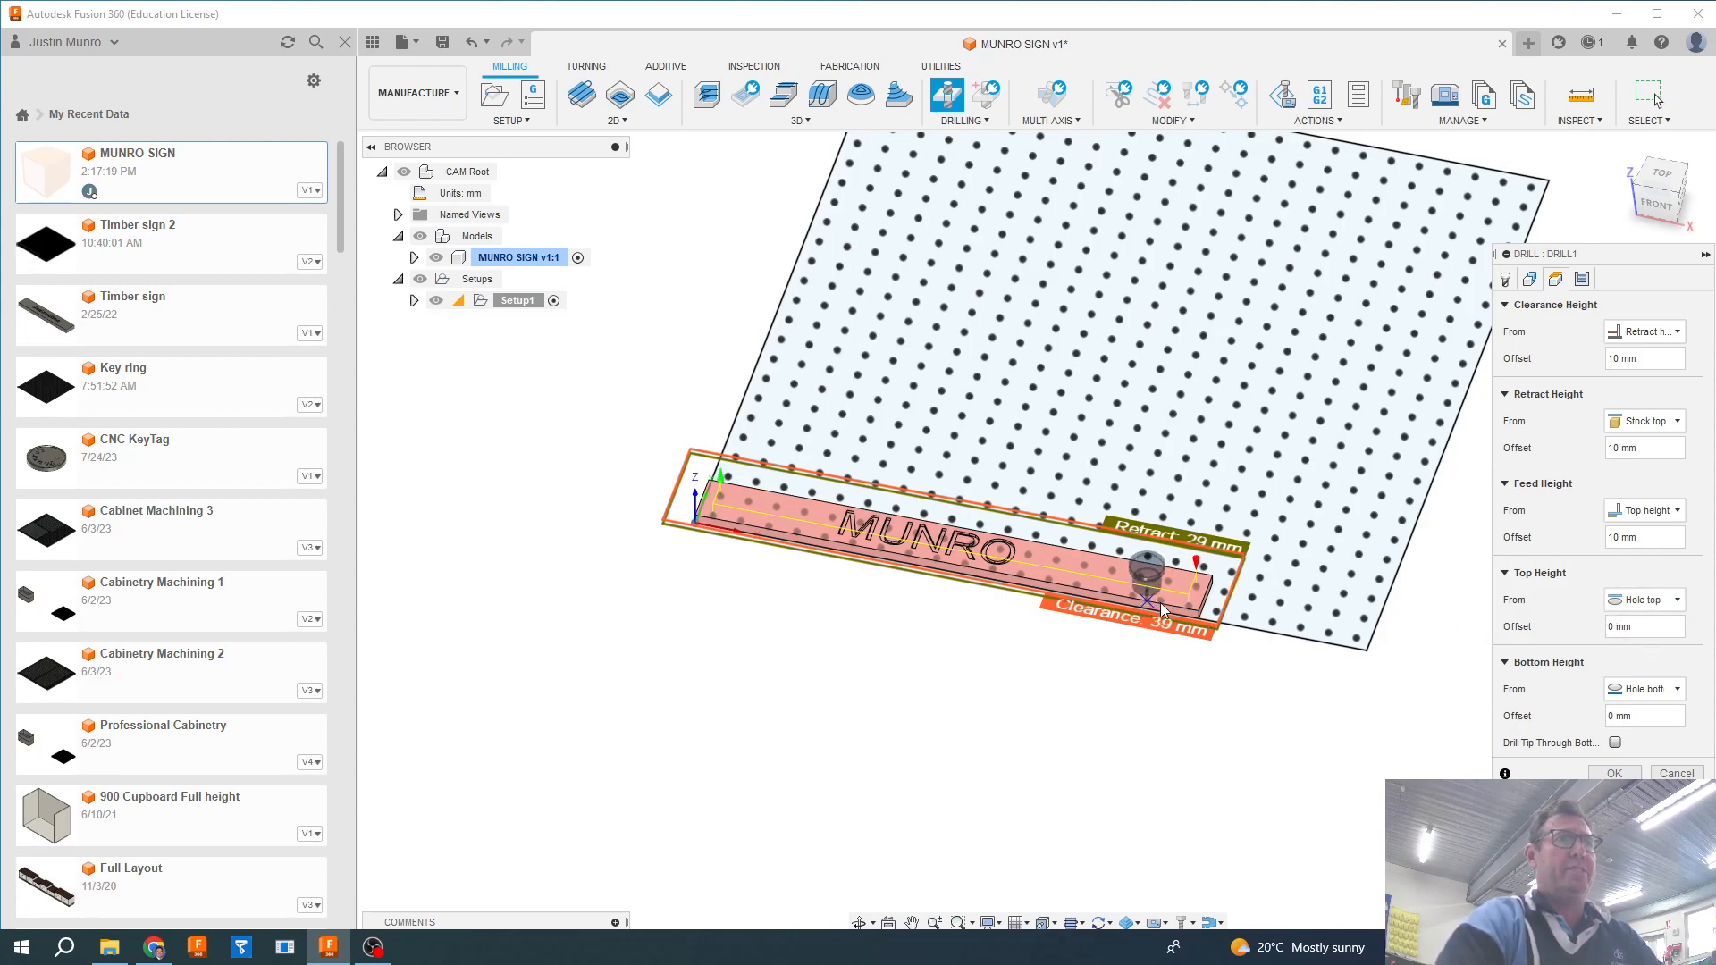
# Reference the drilling operation's top height from Stock top and its bottom height from Stock bottom.
pyautogui.scroll(3, 1175, 610)
pyautogui.scroll(2, 1173, 606)
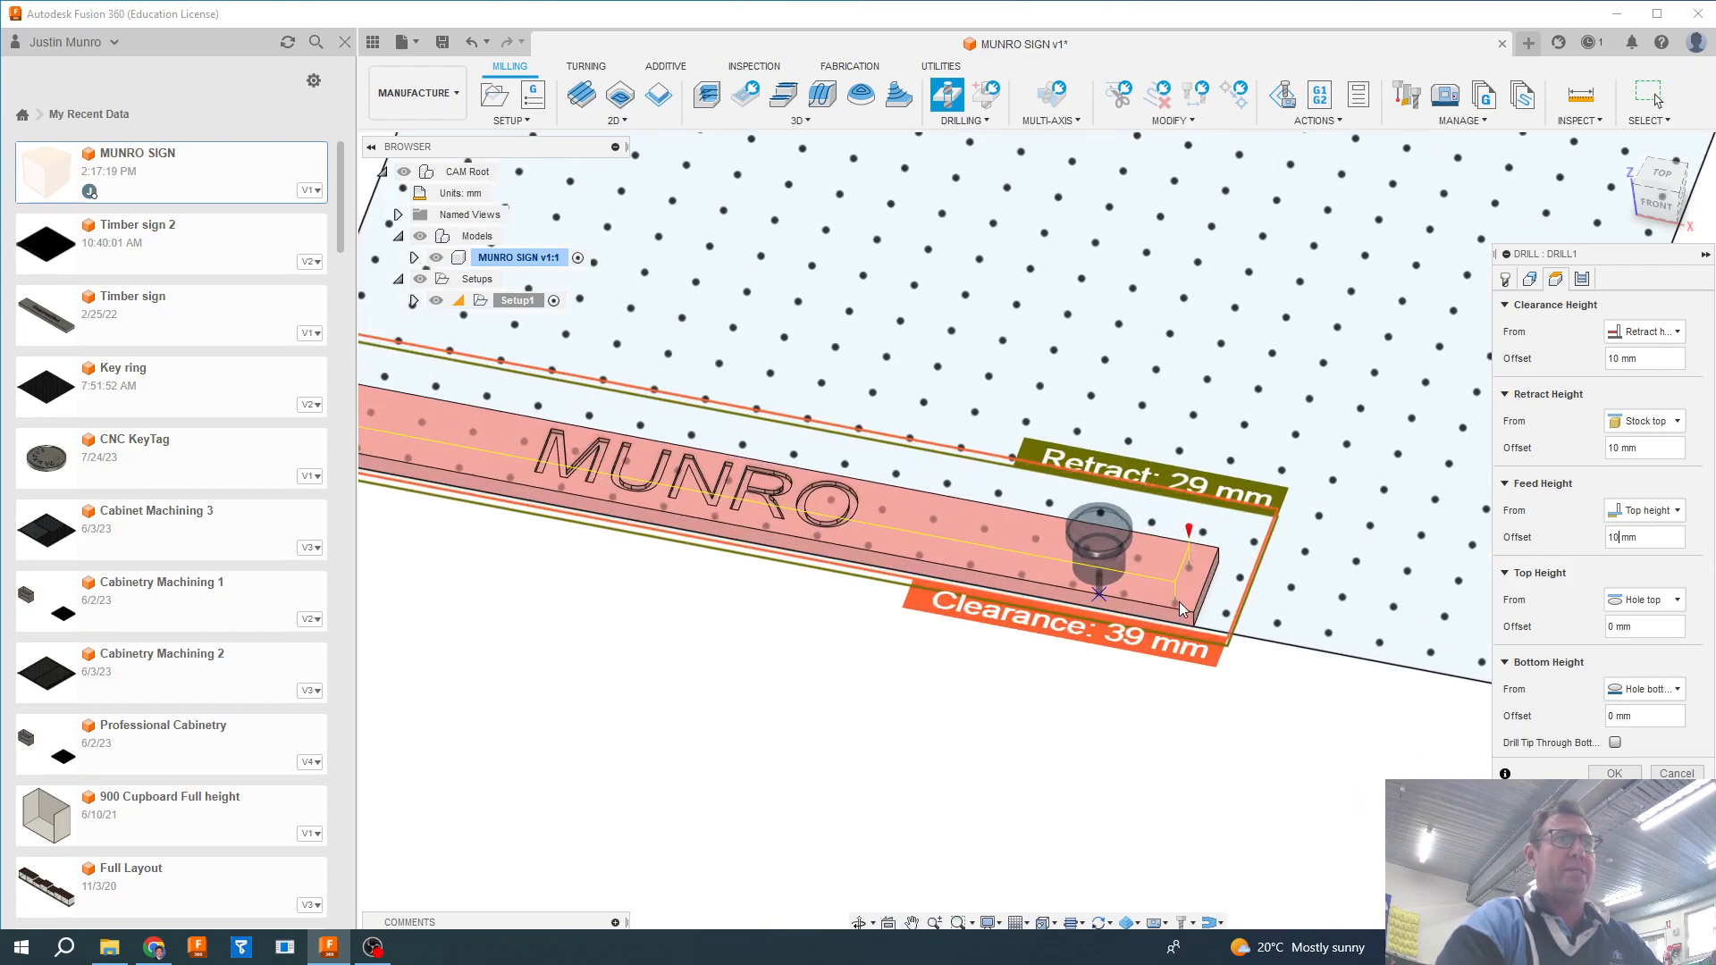
pyautogui.click(1678, 604)
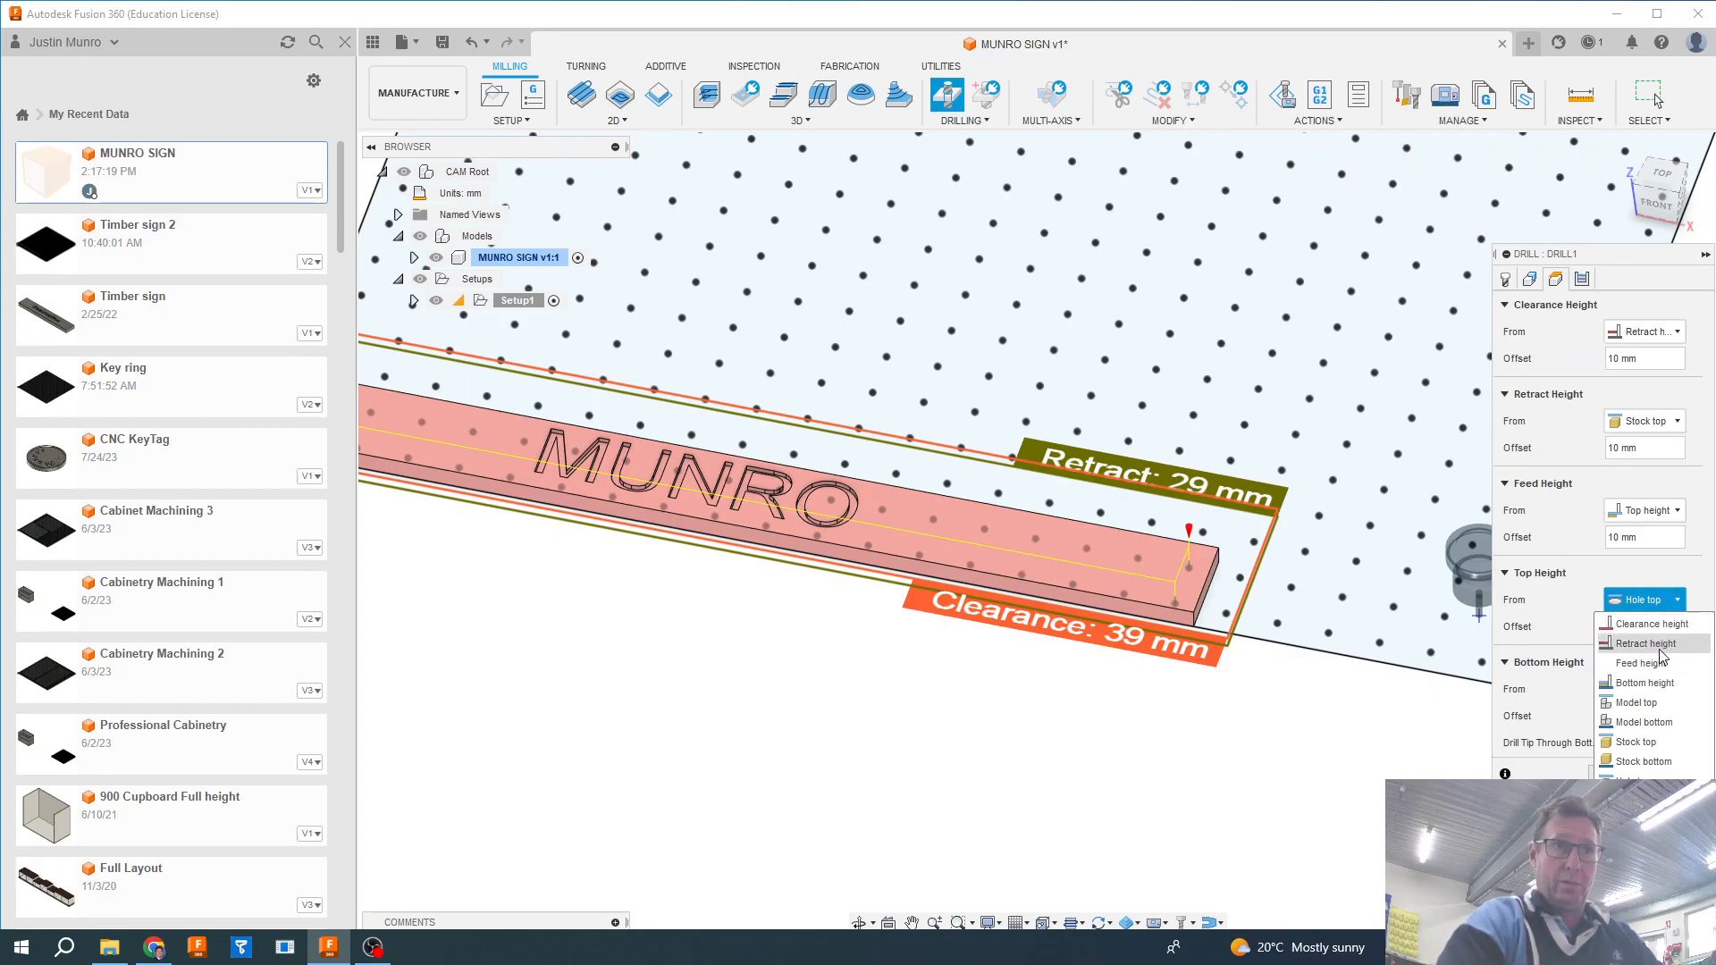
pyautogui.click(1637, 743)
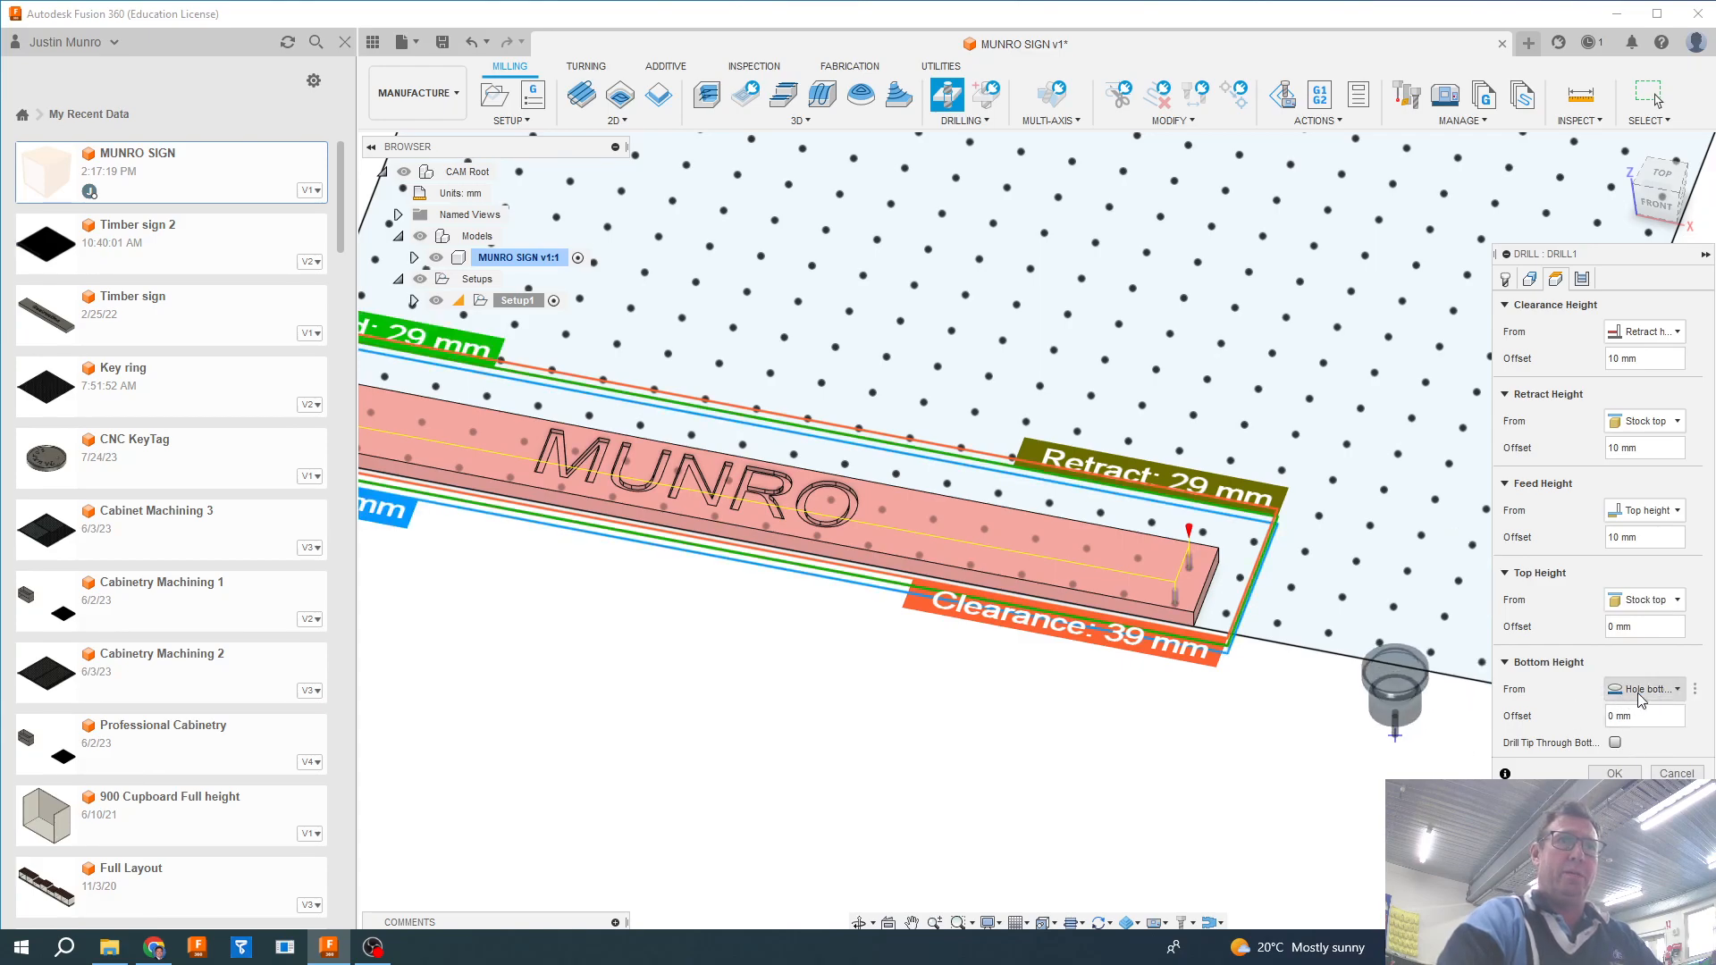
pyautogui.click(1668, 696)
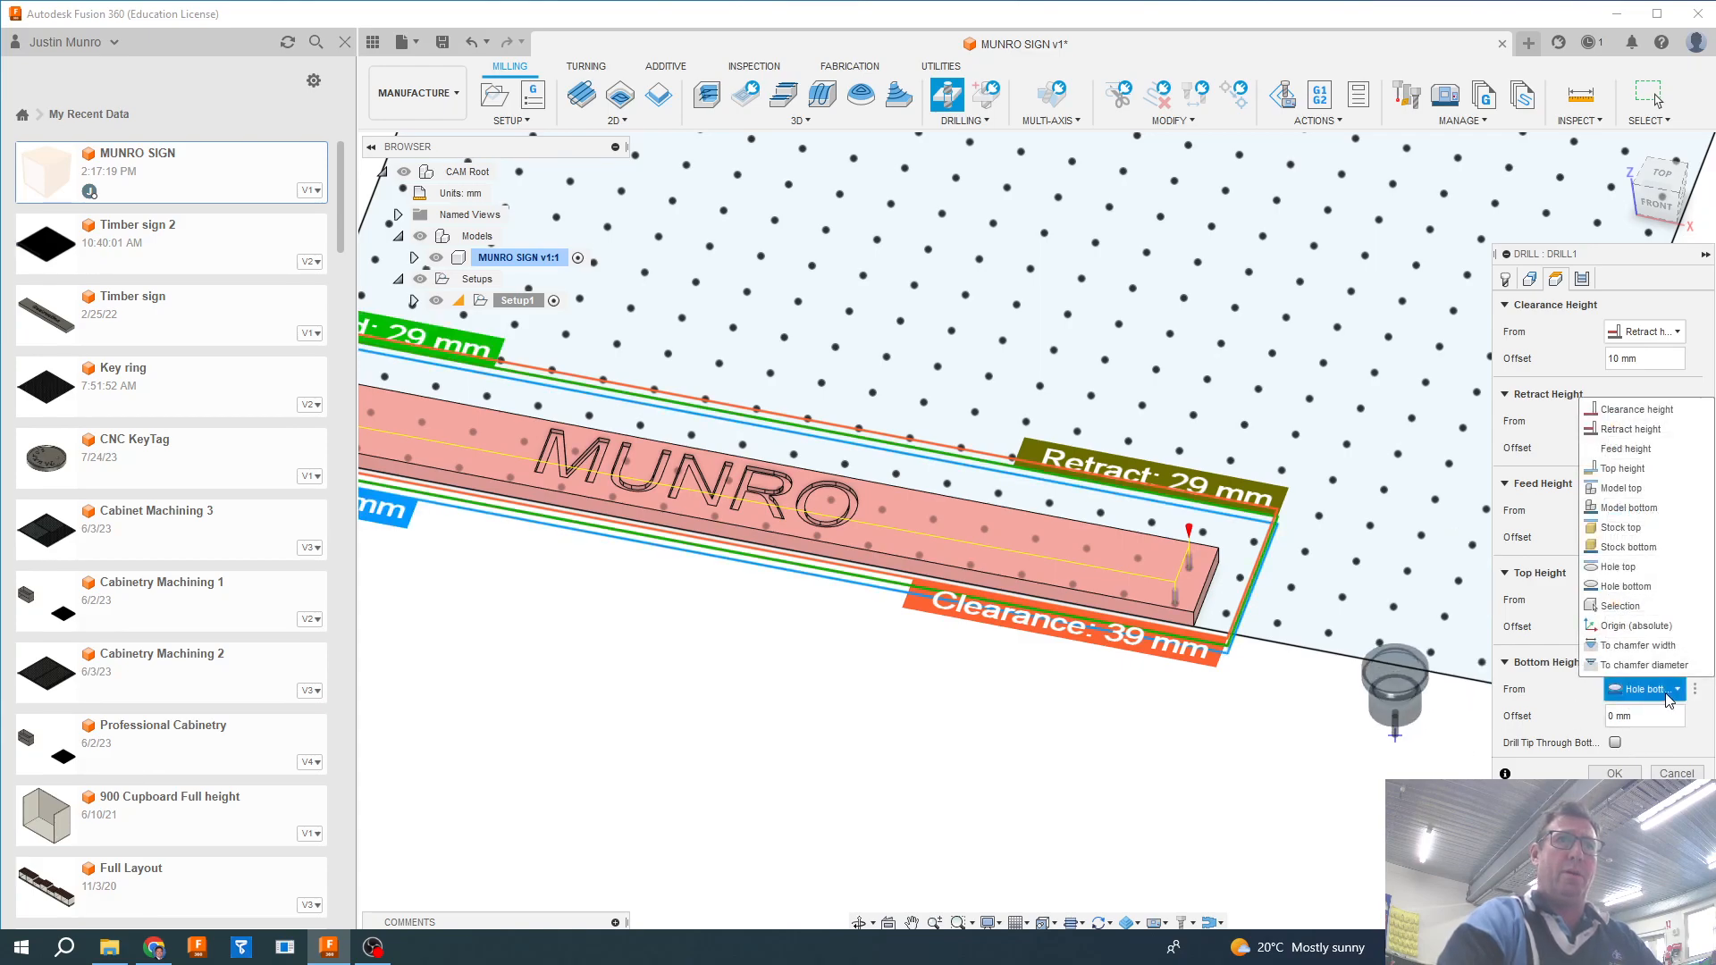
pyautogui.click(1620, 547)
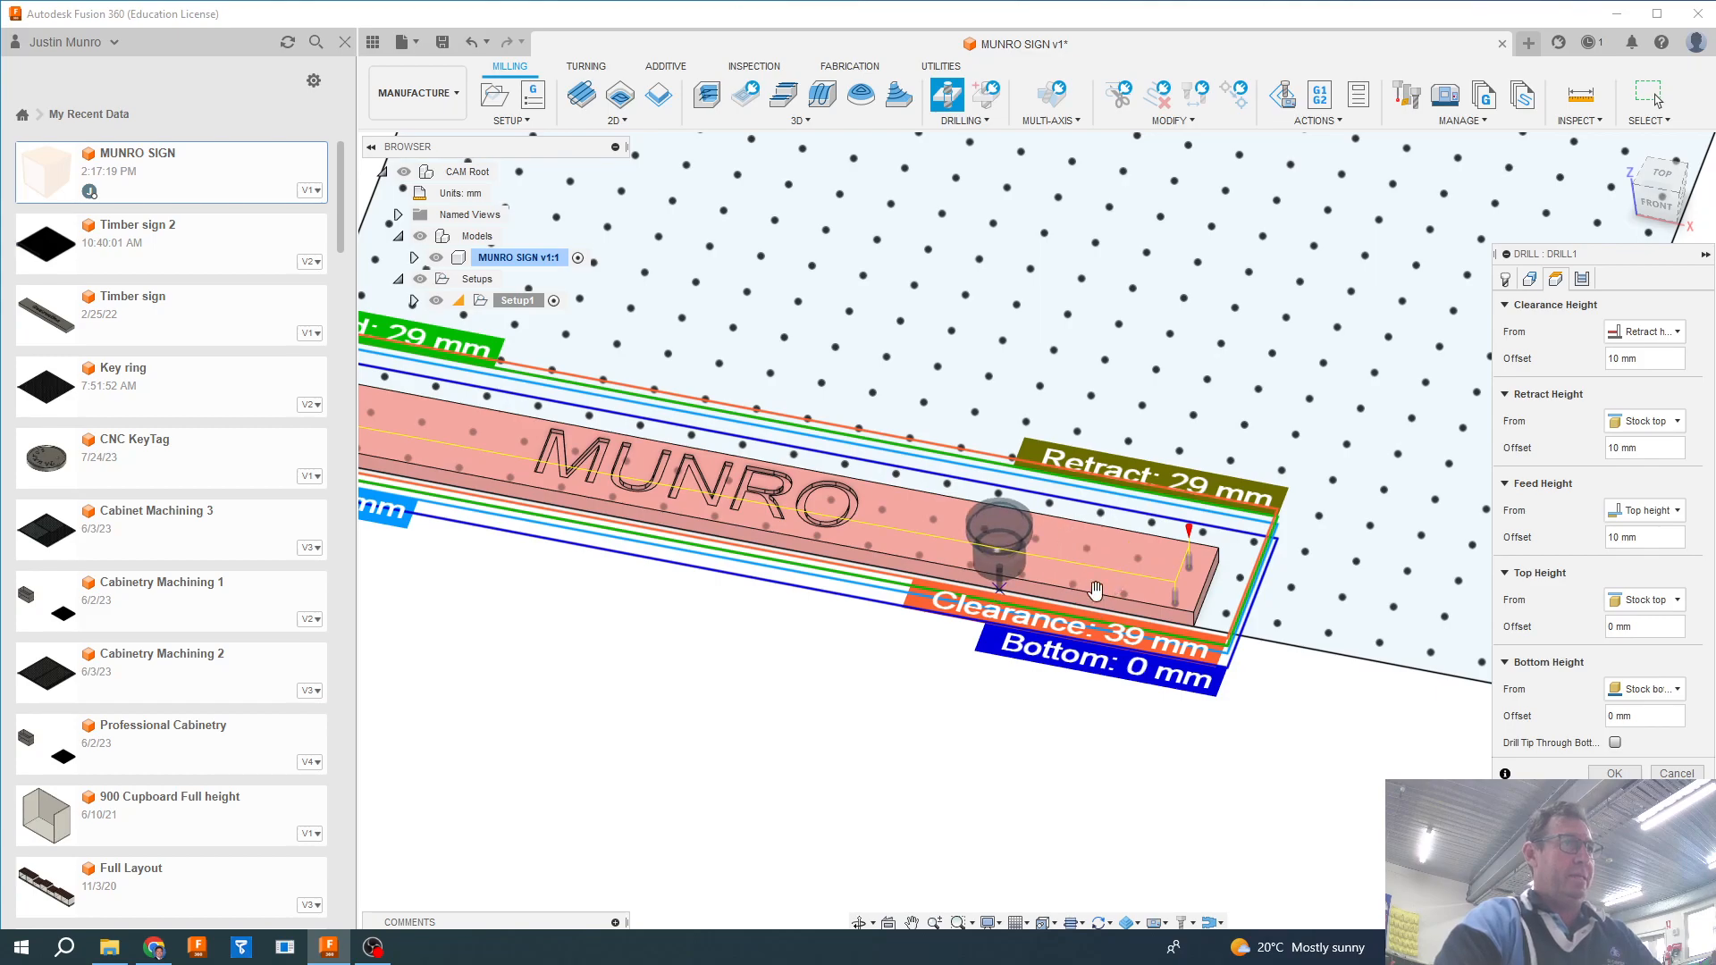
# Enable Drill Tip Through Bottom for the drilling operation.
pyautogui.keyDown('shift'); pyautogui.moveTo(1312, 774); pyautogui.dragTo(1556, 760, button='middle'); pyautogui.keyUp('shift')
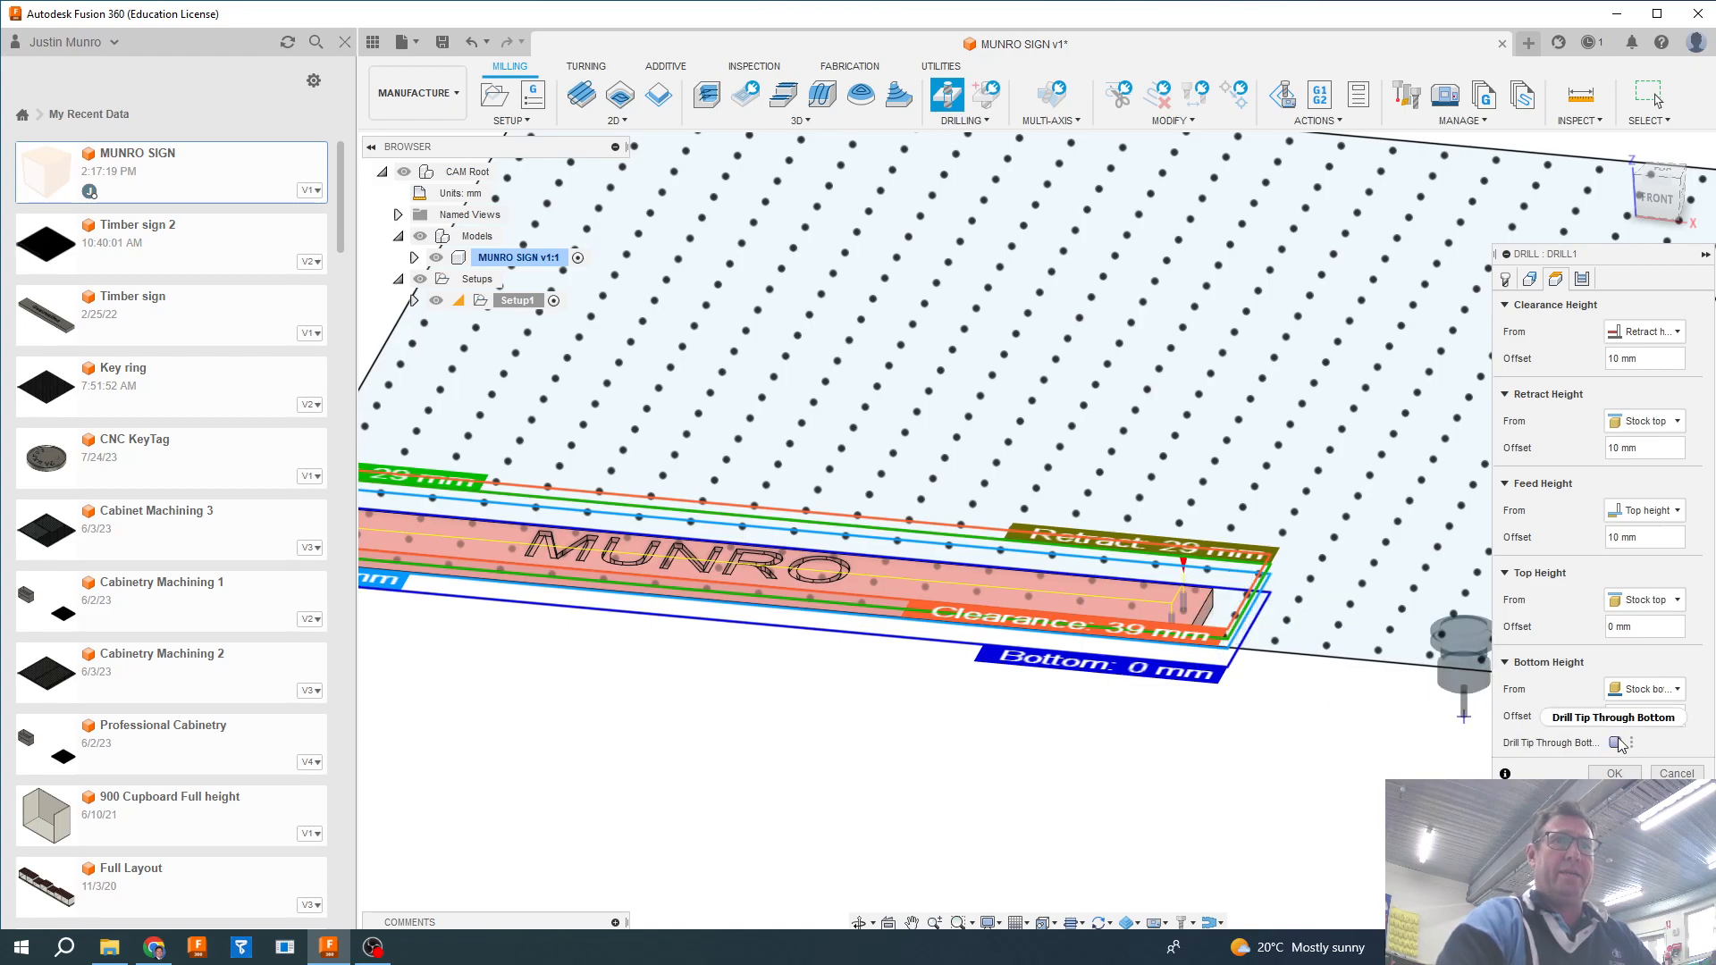
pyautogui.moveTo(1618, 746)
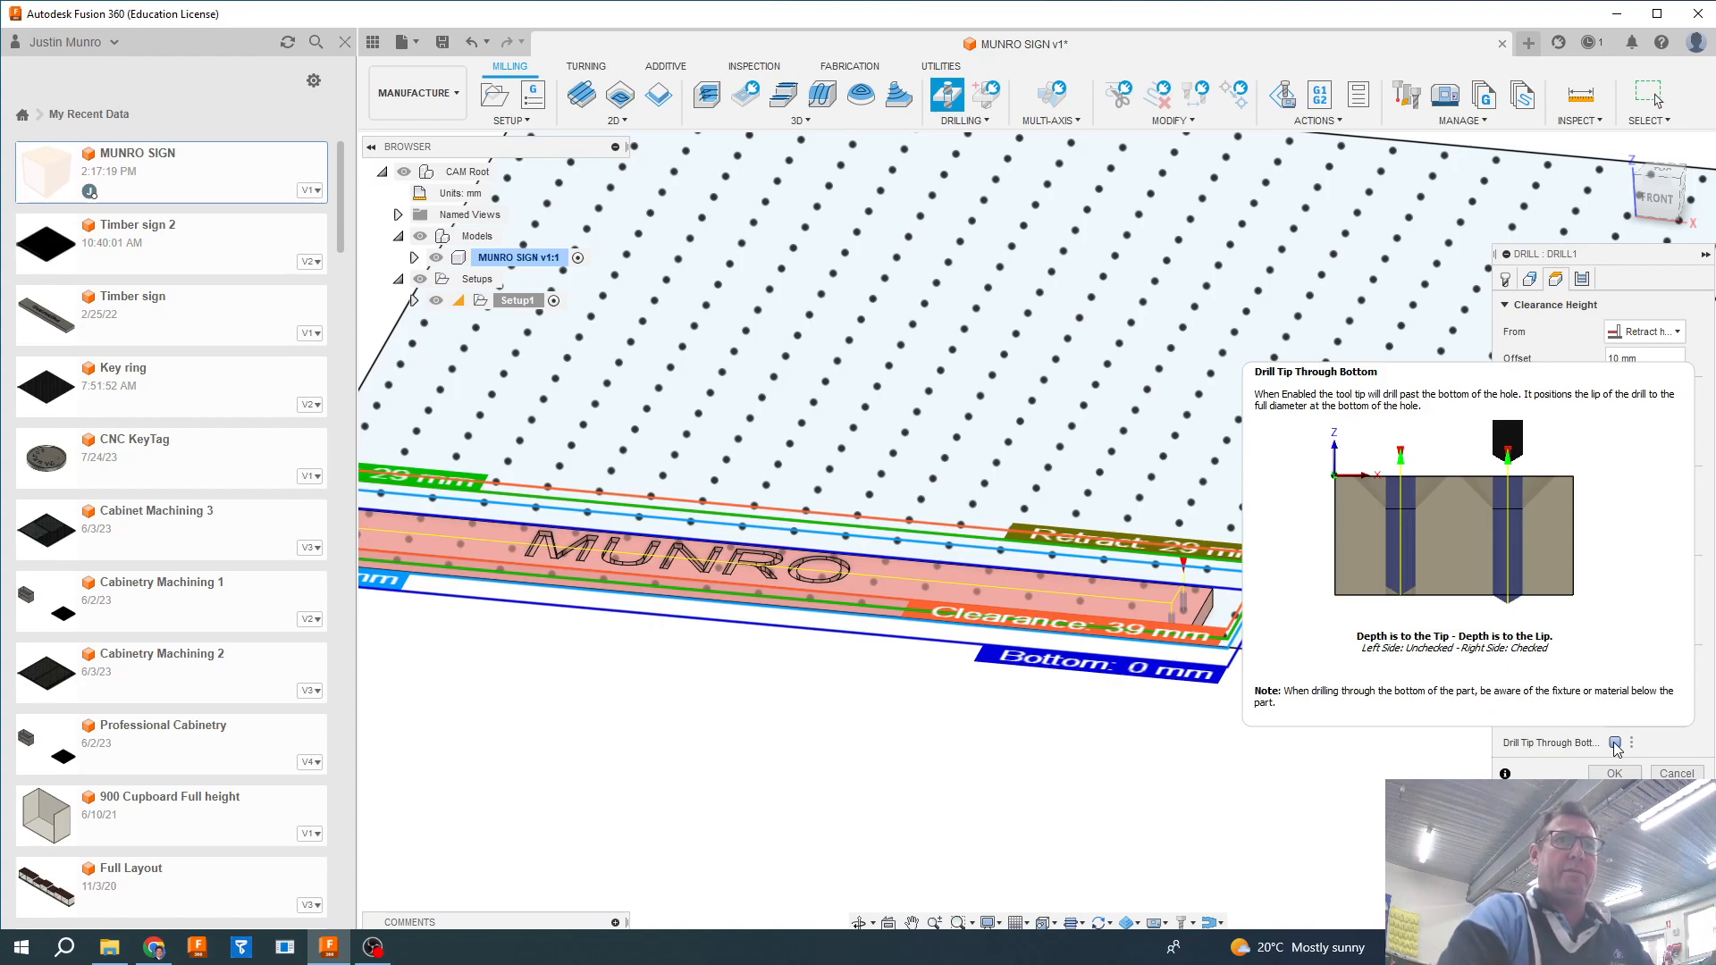
pyautogui.click(1615, 743)
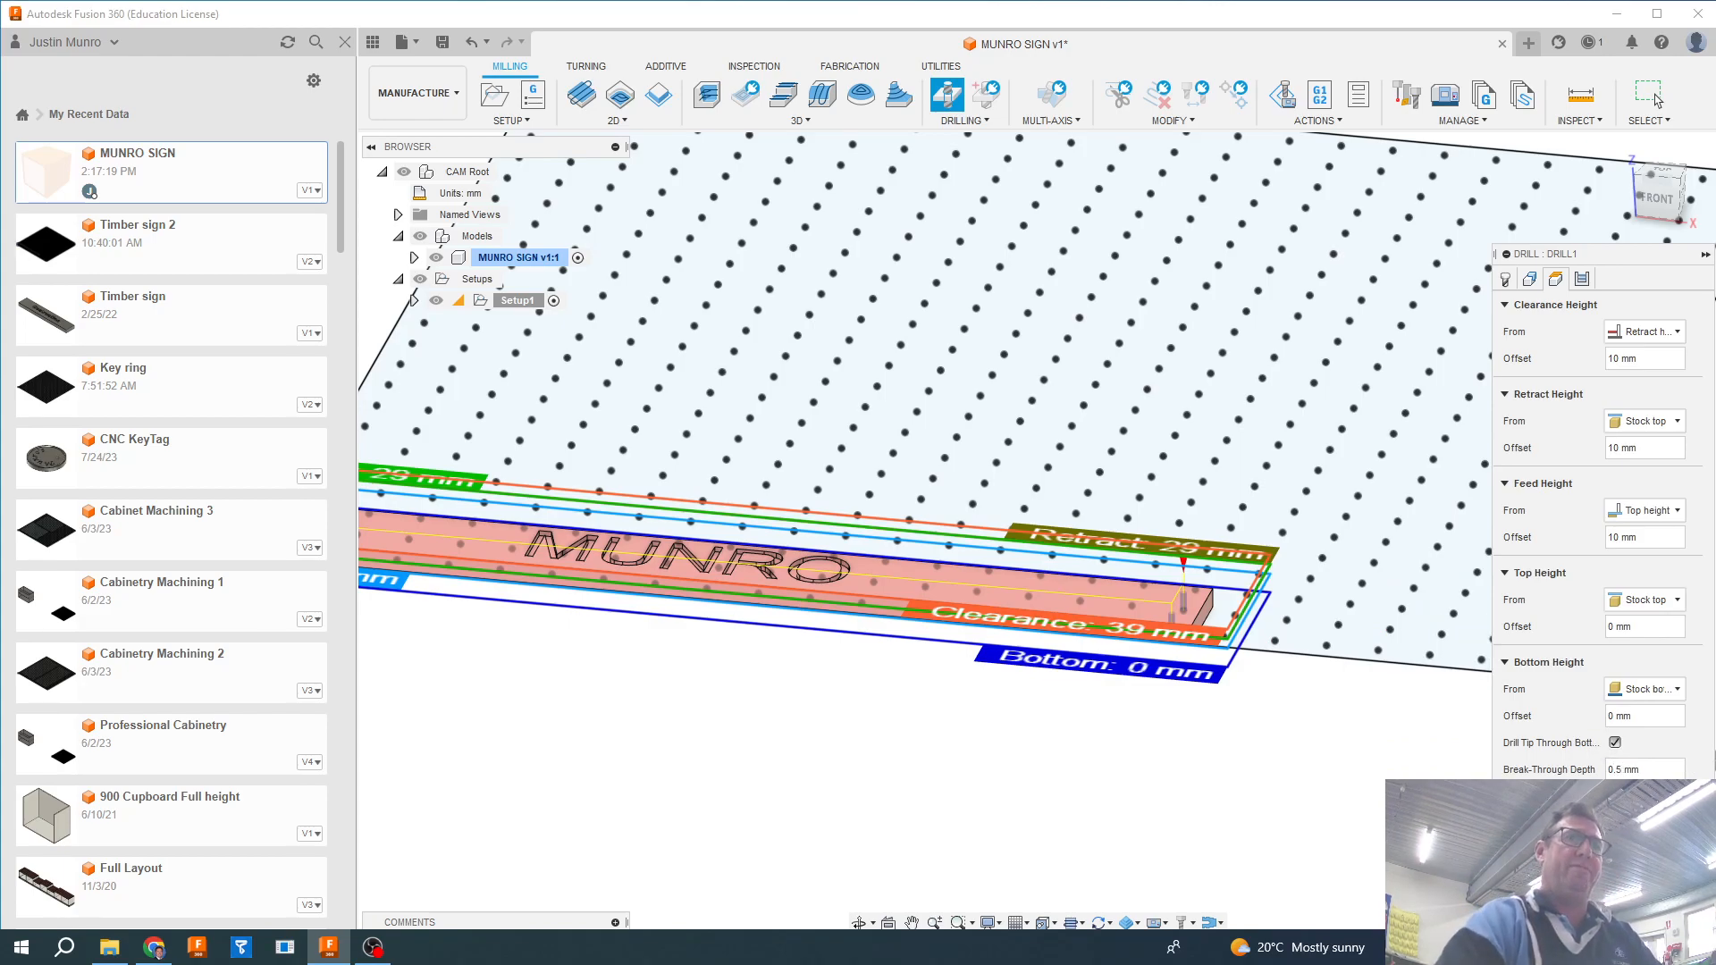
# Set the drilling operation's cycle type to Deep drilling - full retract with a 10 mm pecking depth and accept the operation.
pyautogui.click(1583, 280)
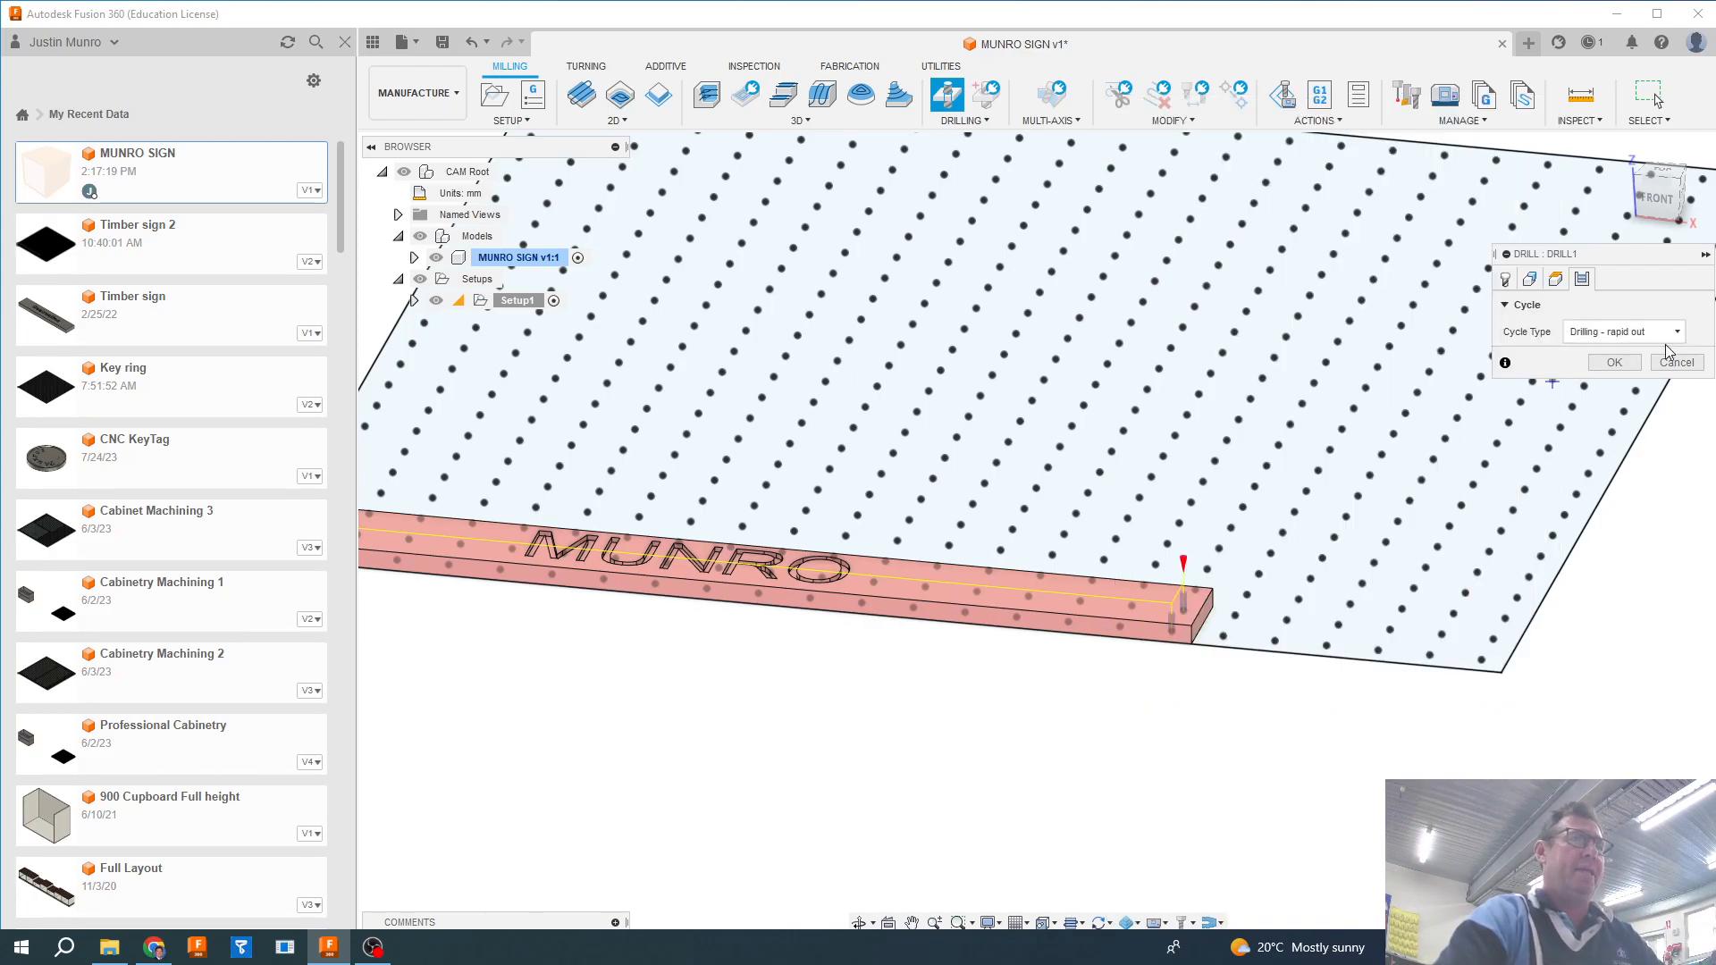
pyautogui.moveTo(1677, 341)
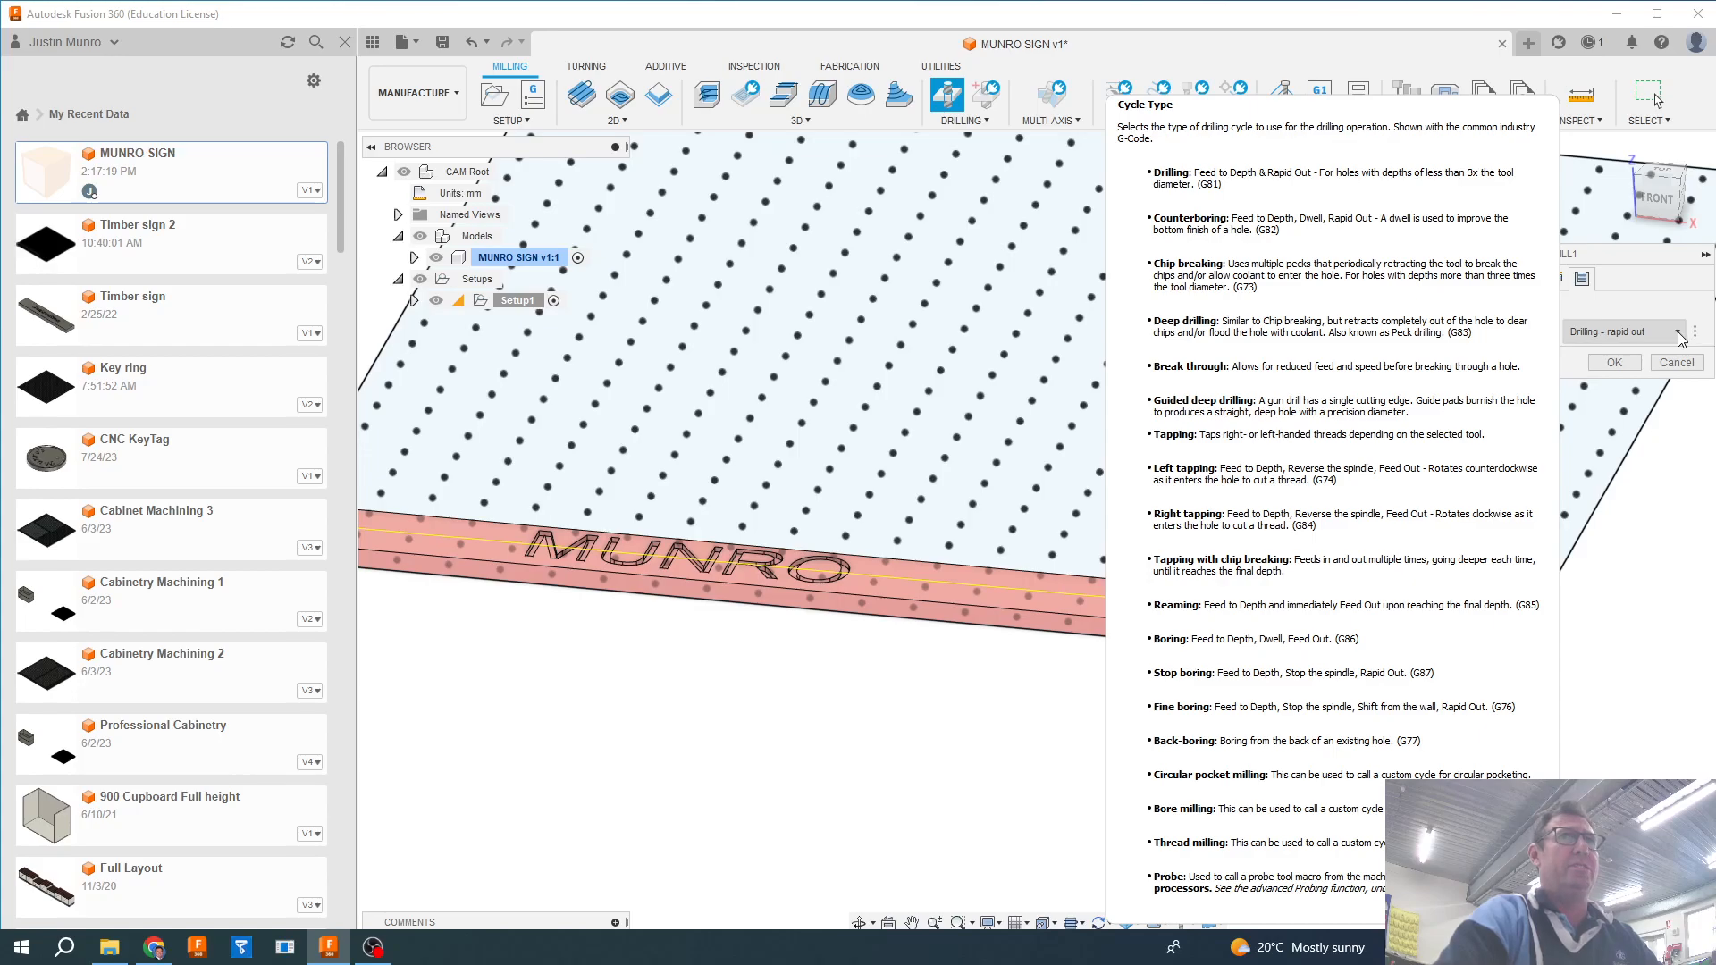
pyautogui.click(1678, 335)
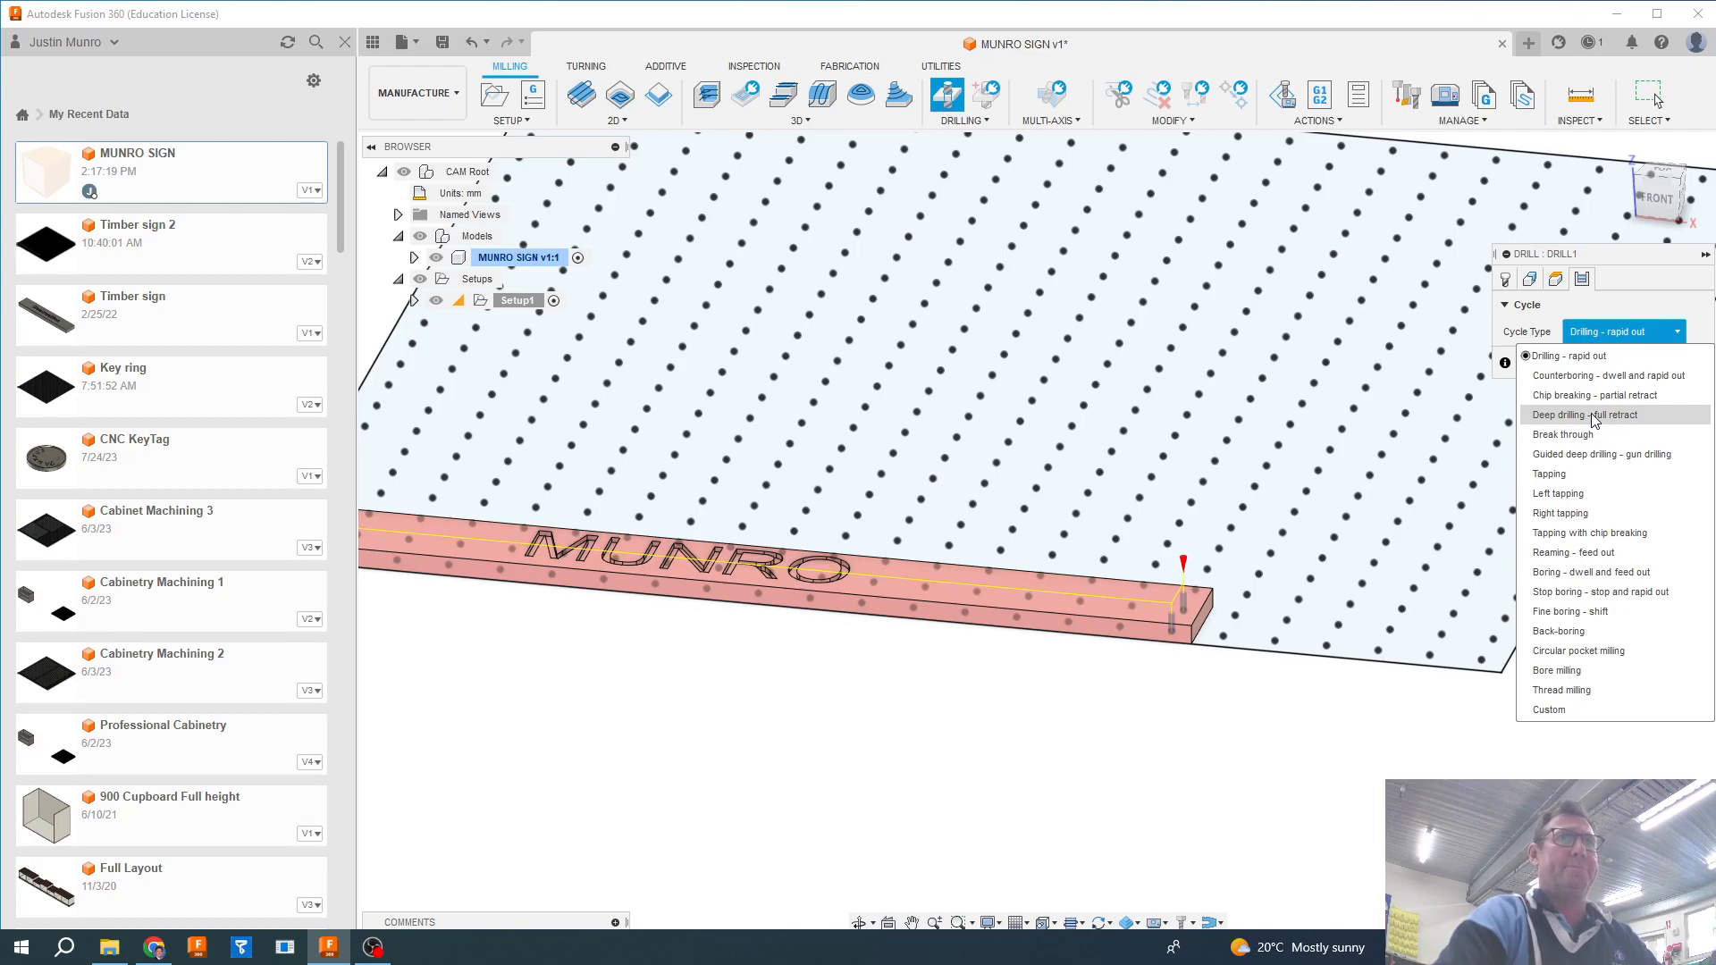
pyautogui.click(1596, 417)
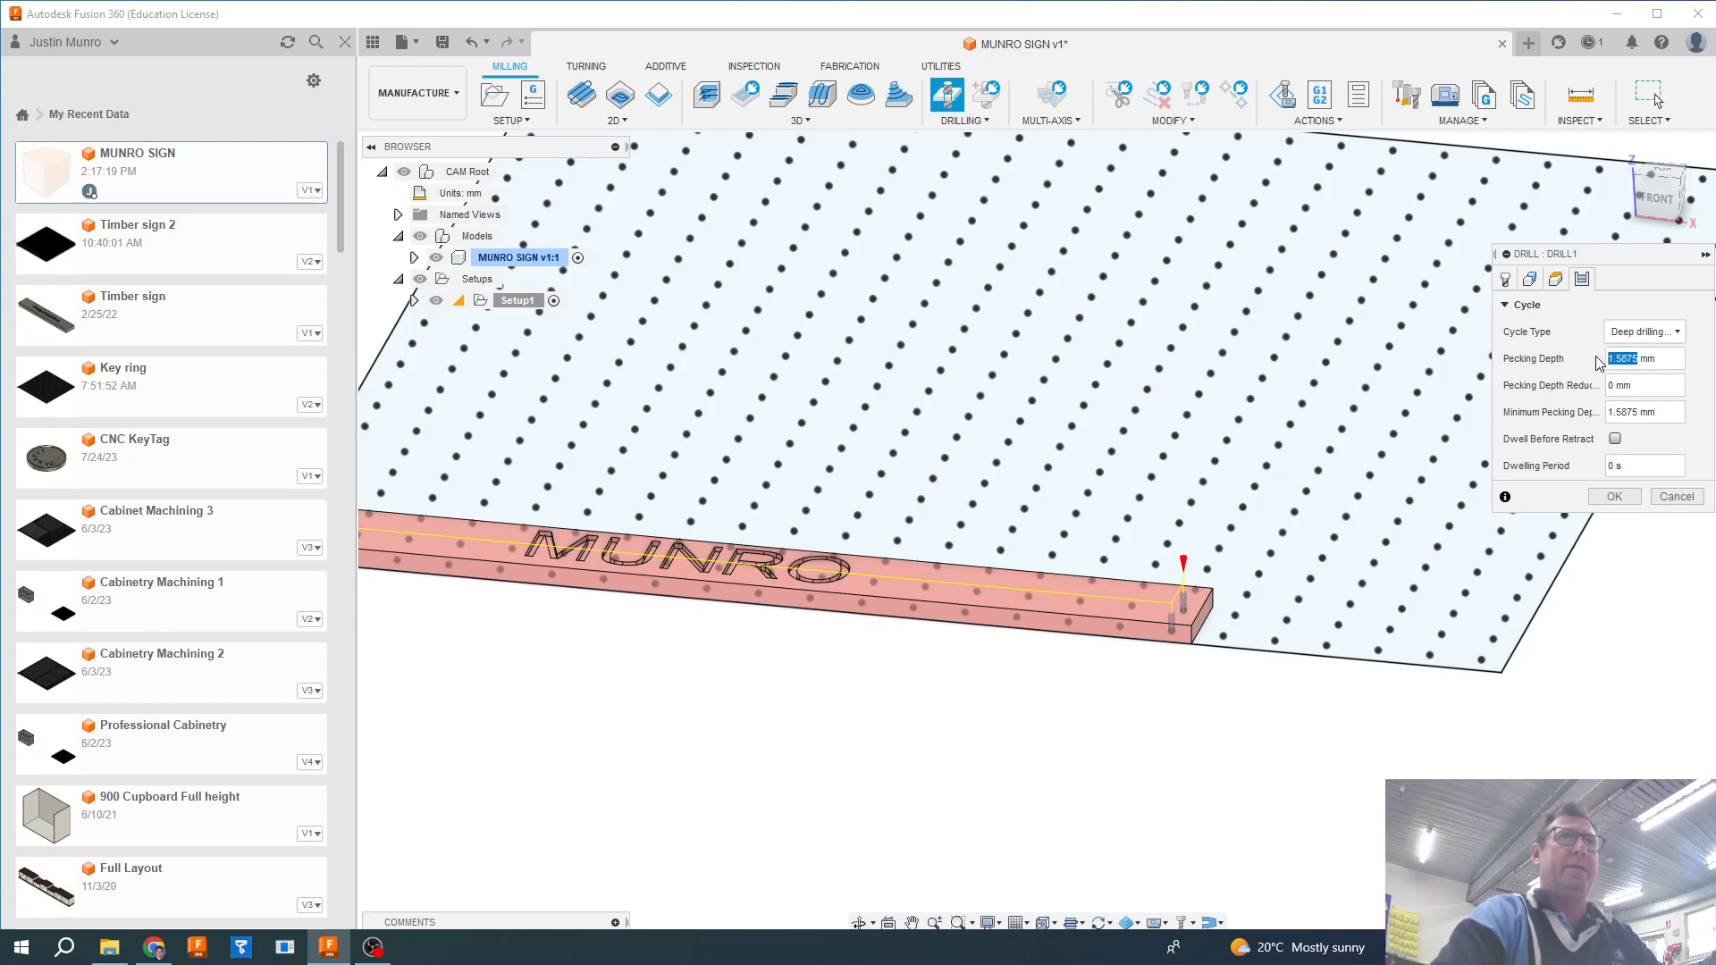
pyautogui.press('BackSpace')
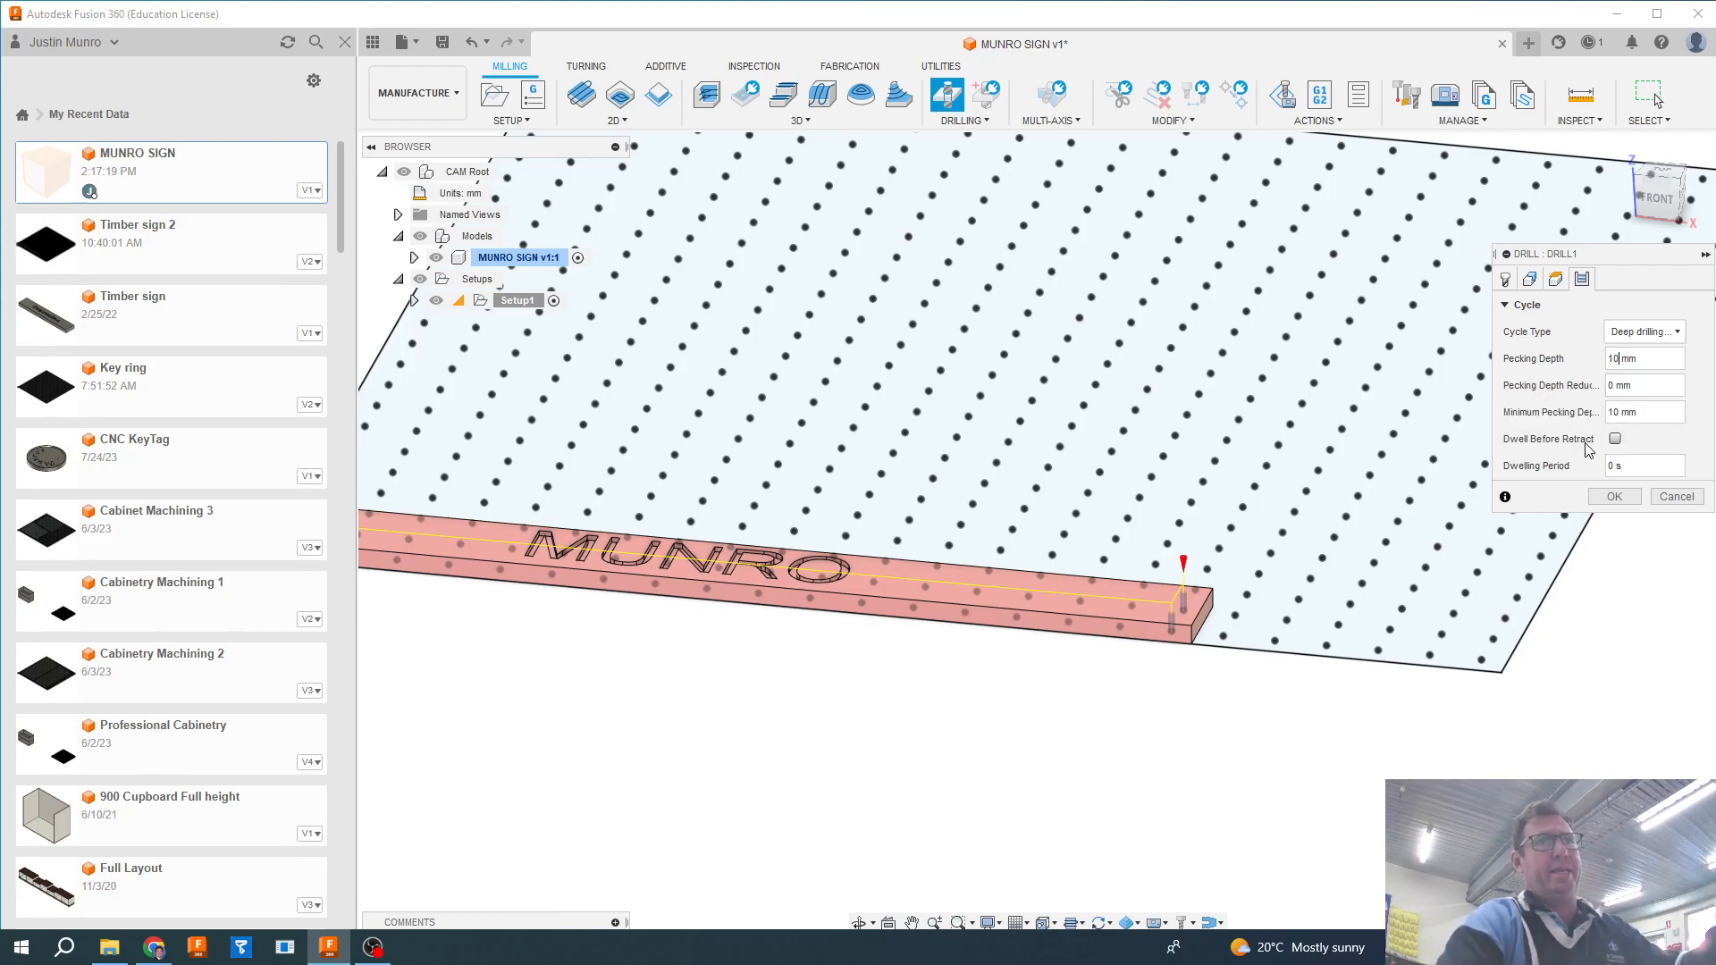
pyautogui.click(1614, 497)
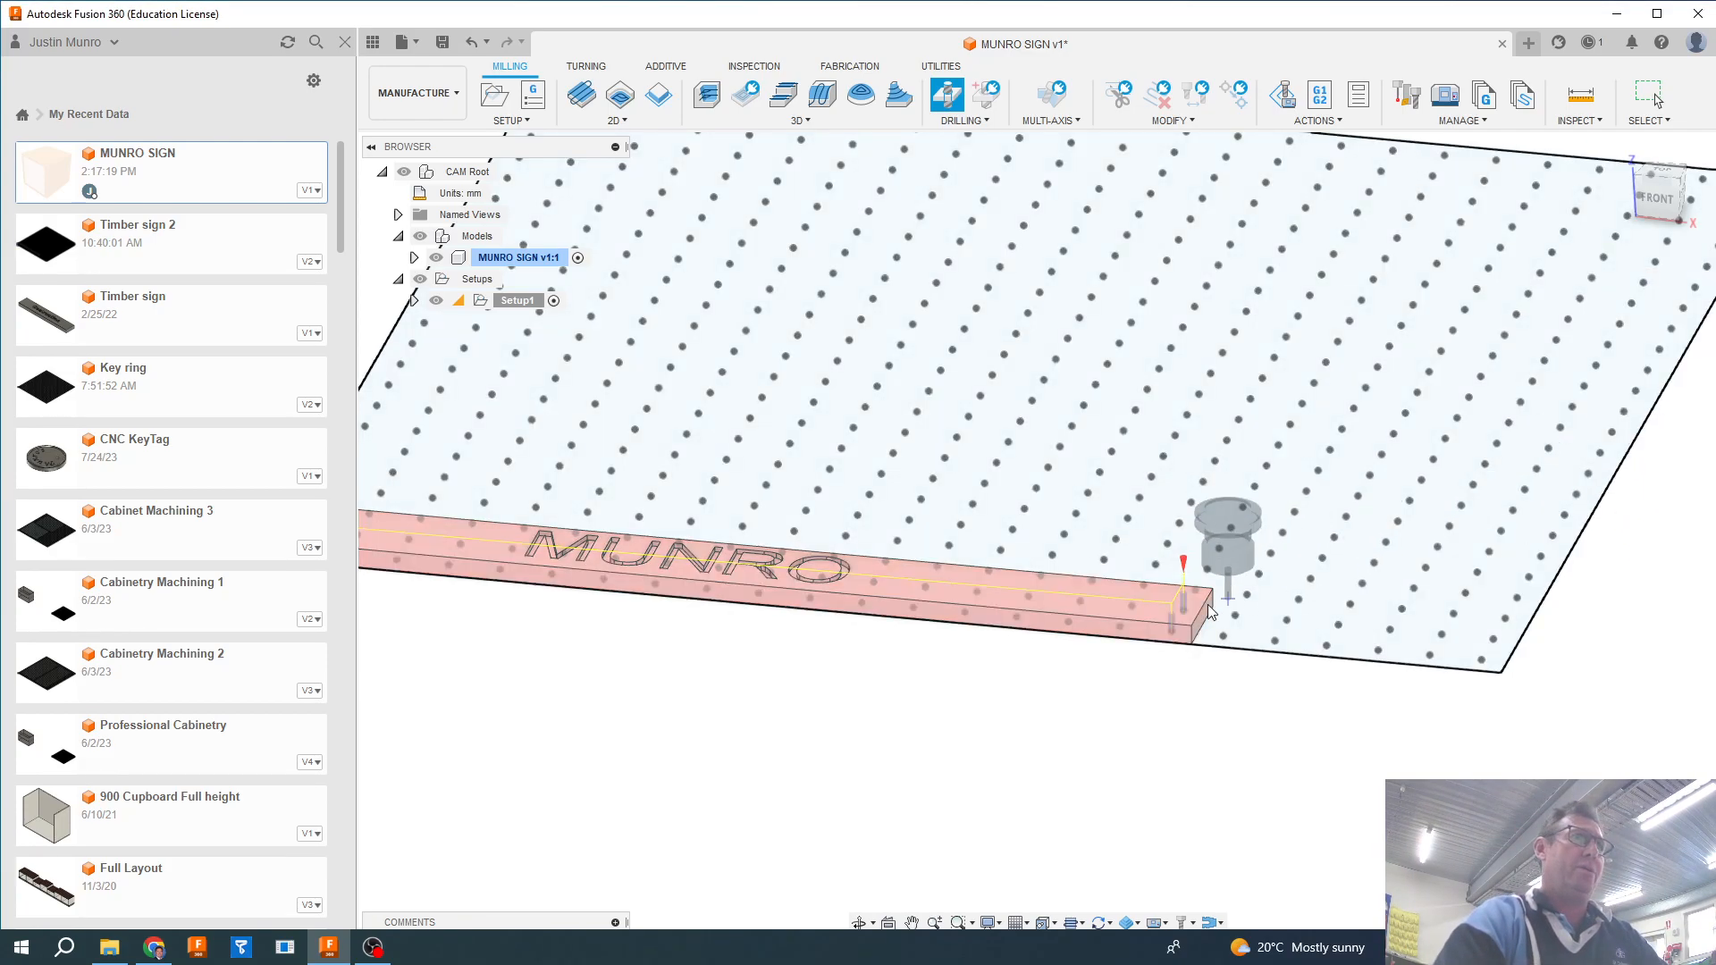
# Simulate the drilling operation across the whole sign board, then exit the simulation.
pyautogui.moveTo(908, 632); pyautogui.dragTo(1136, 639, button='middle')
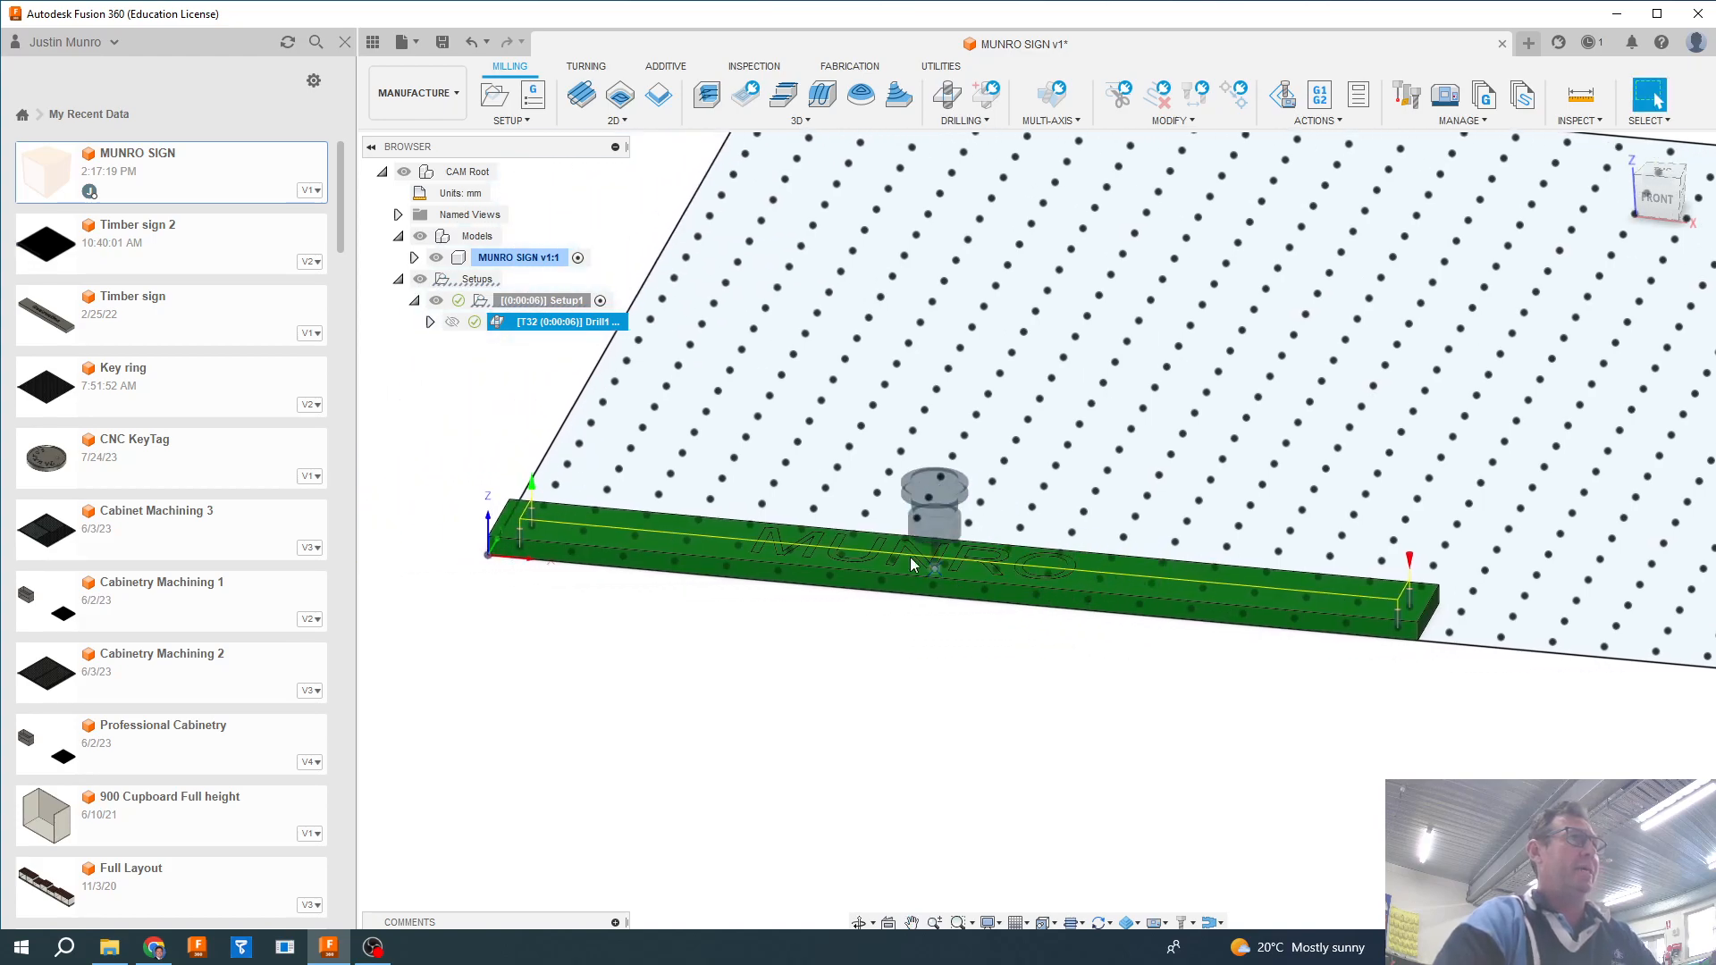
pyautogui.keyDown('shift'); pyautogui.moveTo(895, 522); pyautogui.dragTo(652, 777, button='middle'); pyautogui.keyUp('shift')
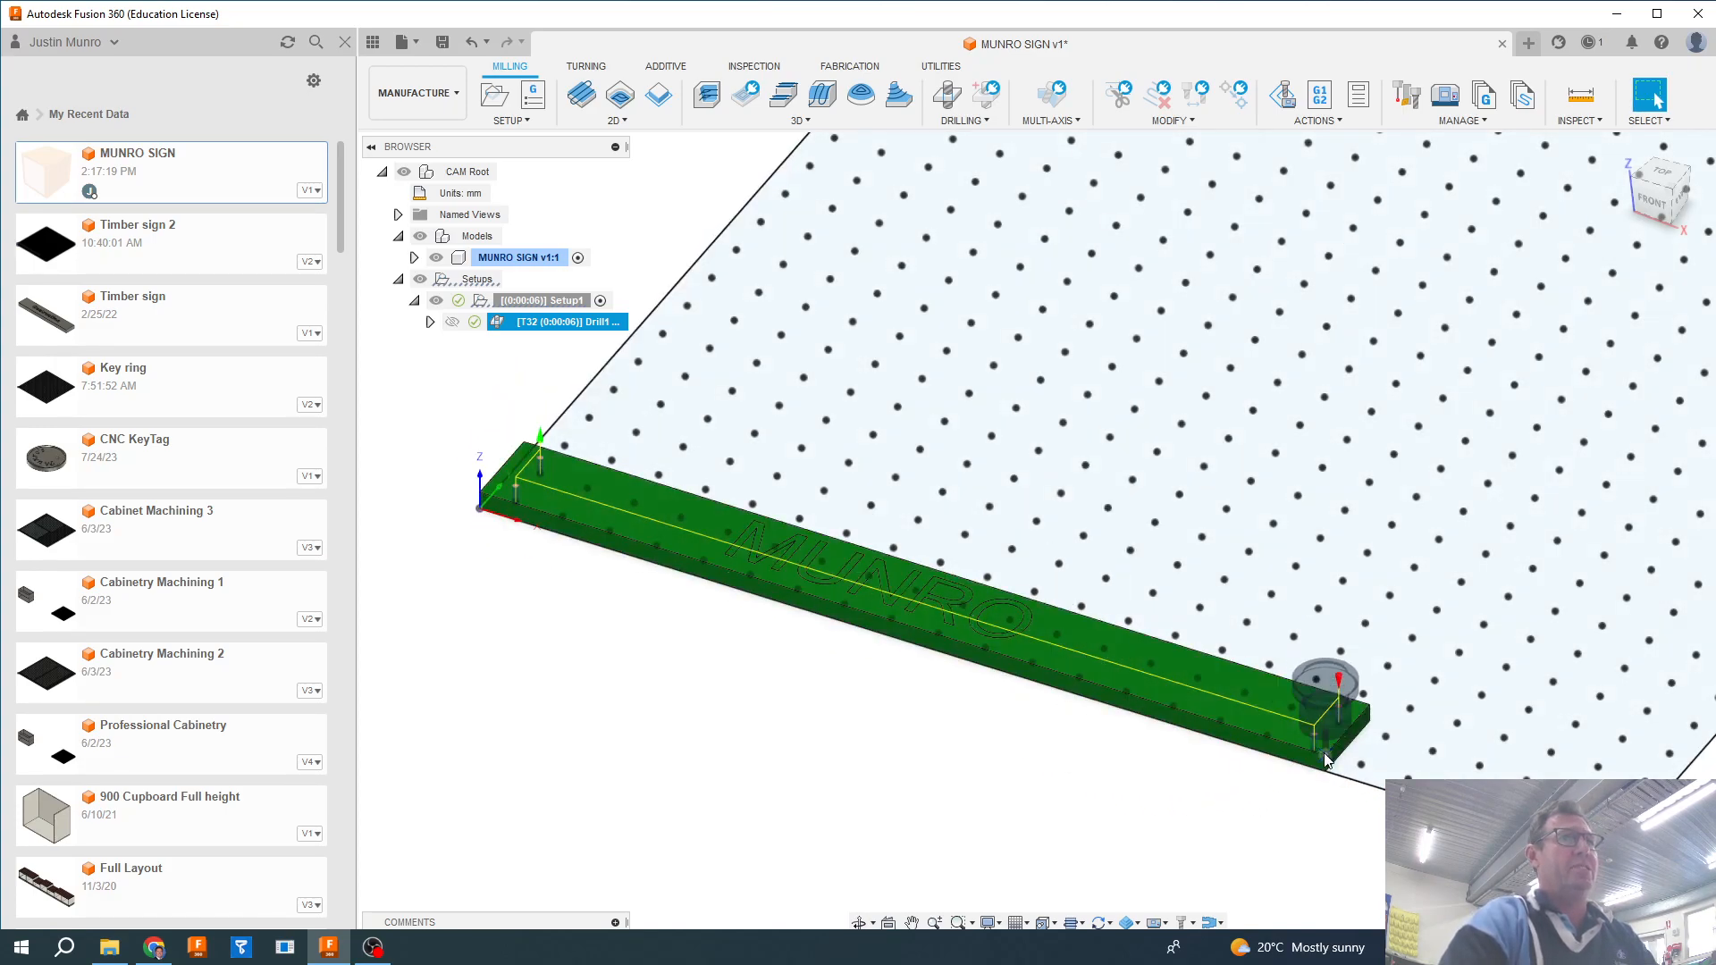
pyautogui.click(1282, 95)
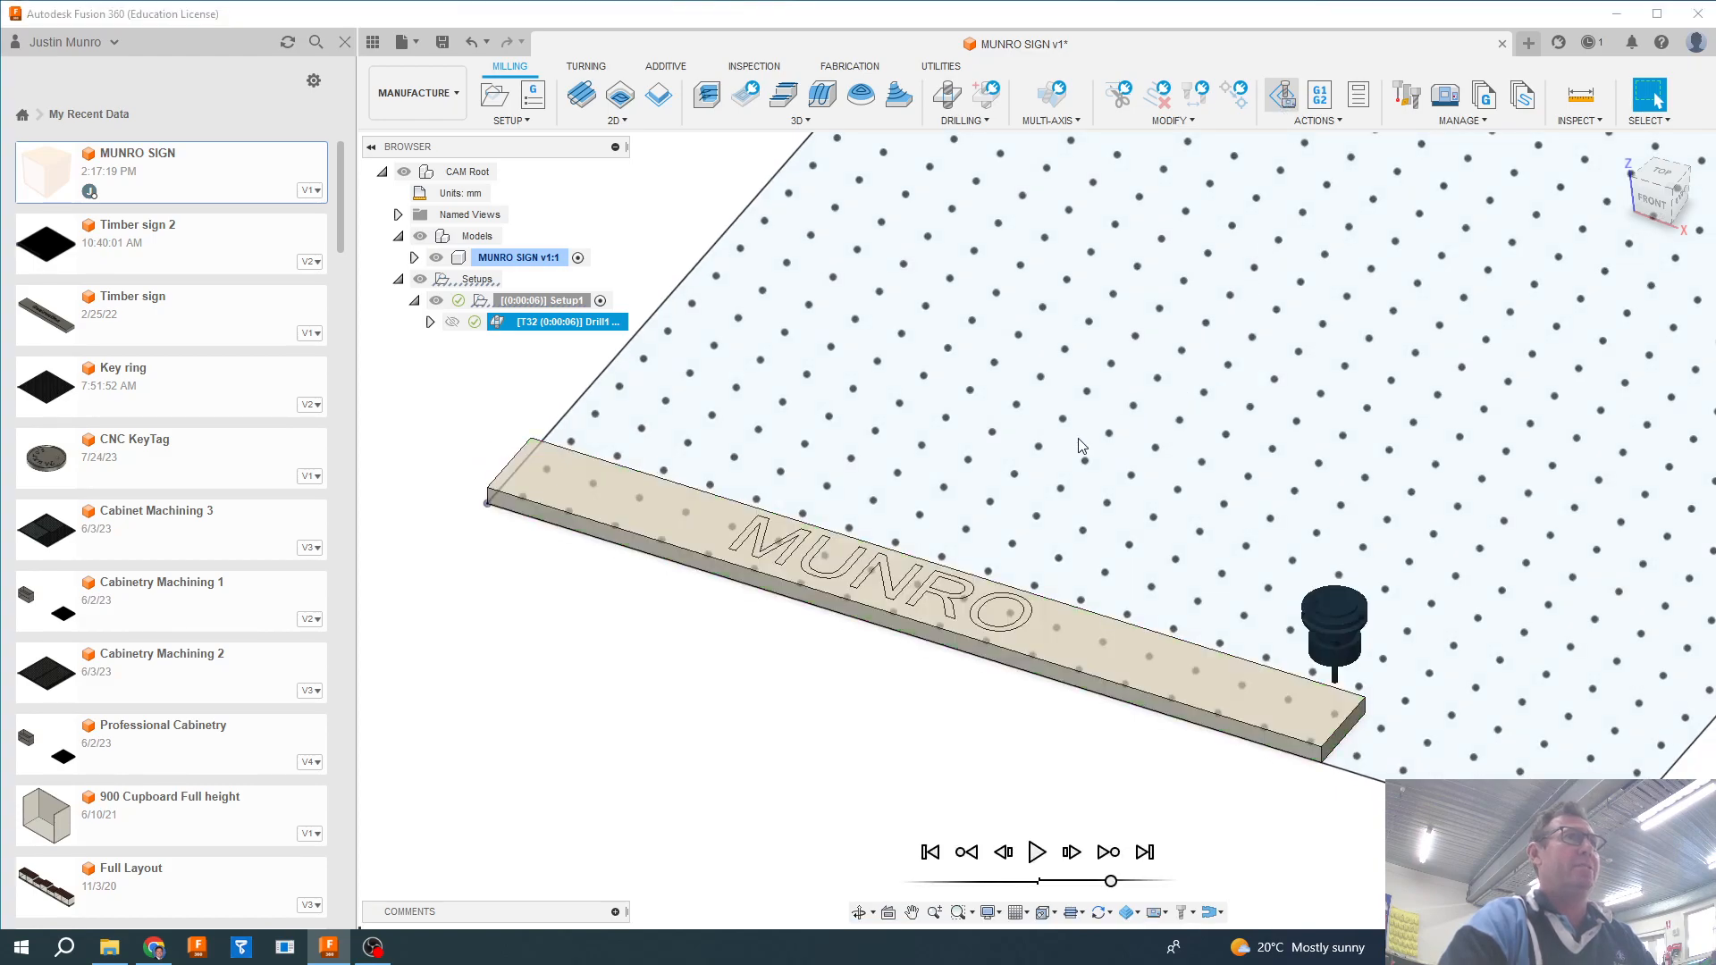
pyautogui.moveTo(1116, 451); pyautogui.dragTo(1070, 457, button='middle')
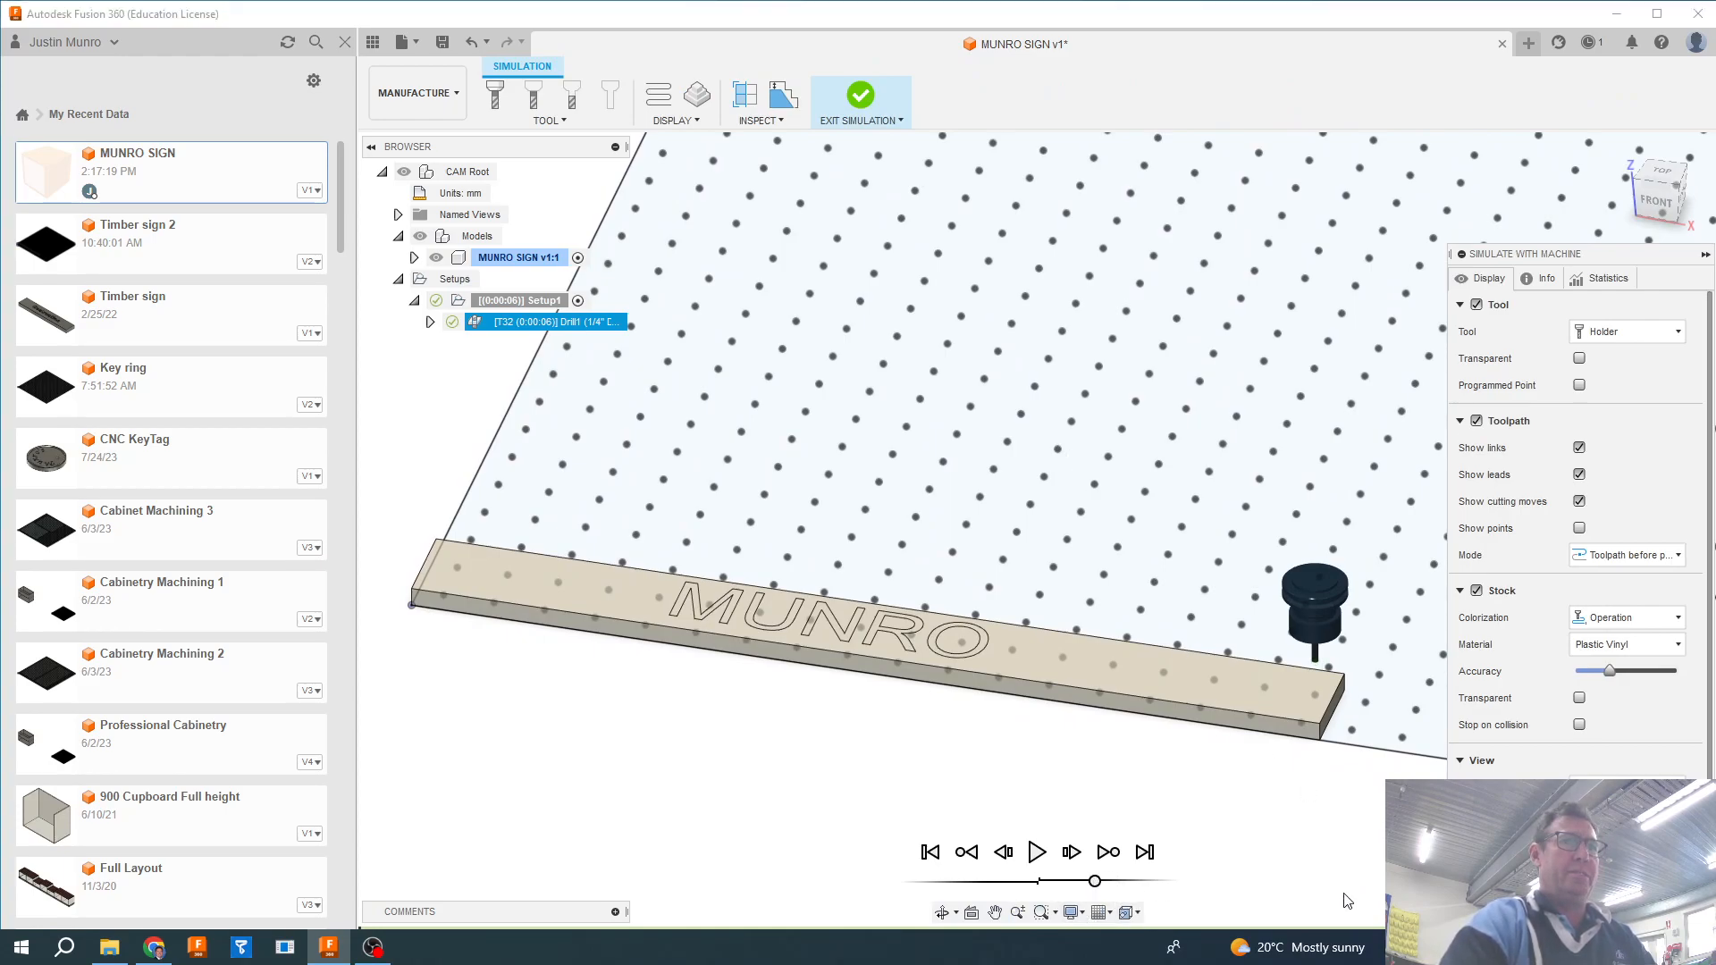
pyautogui.click(1036, 853)
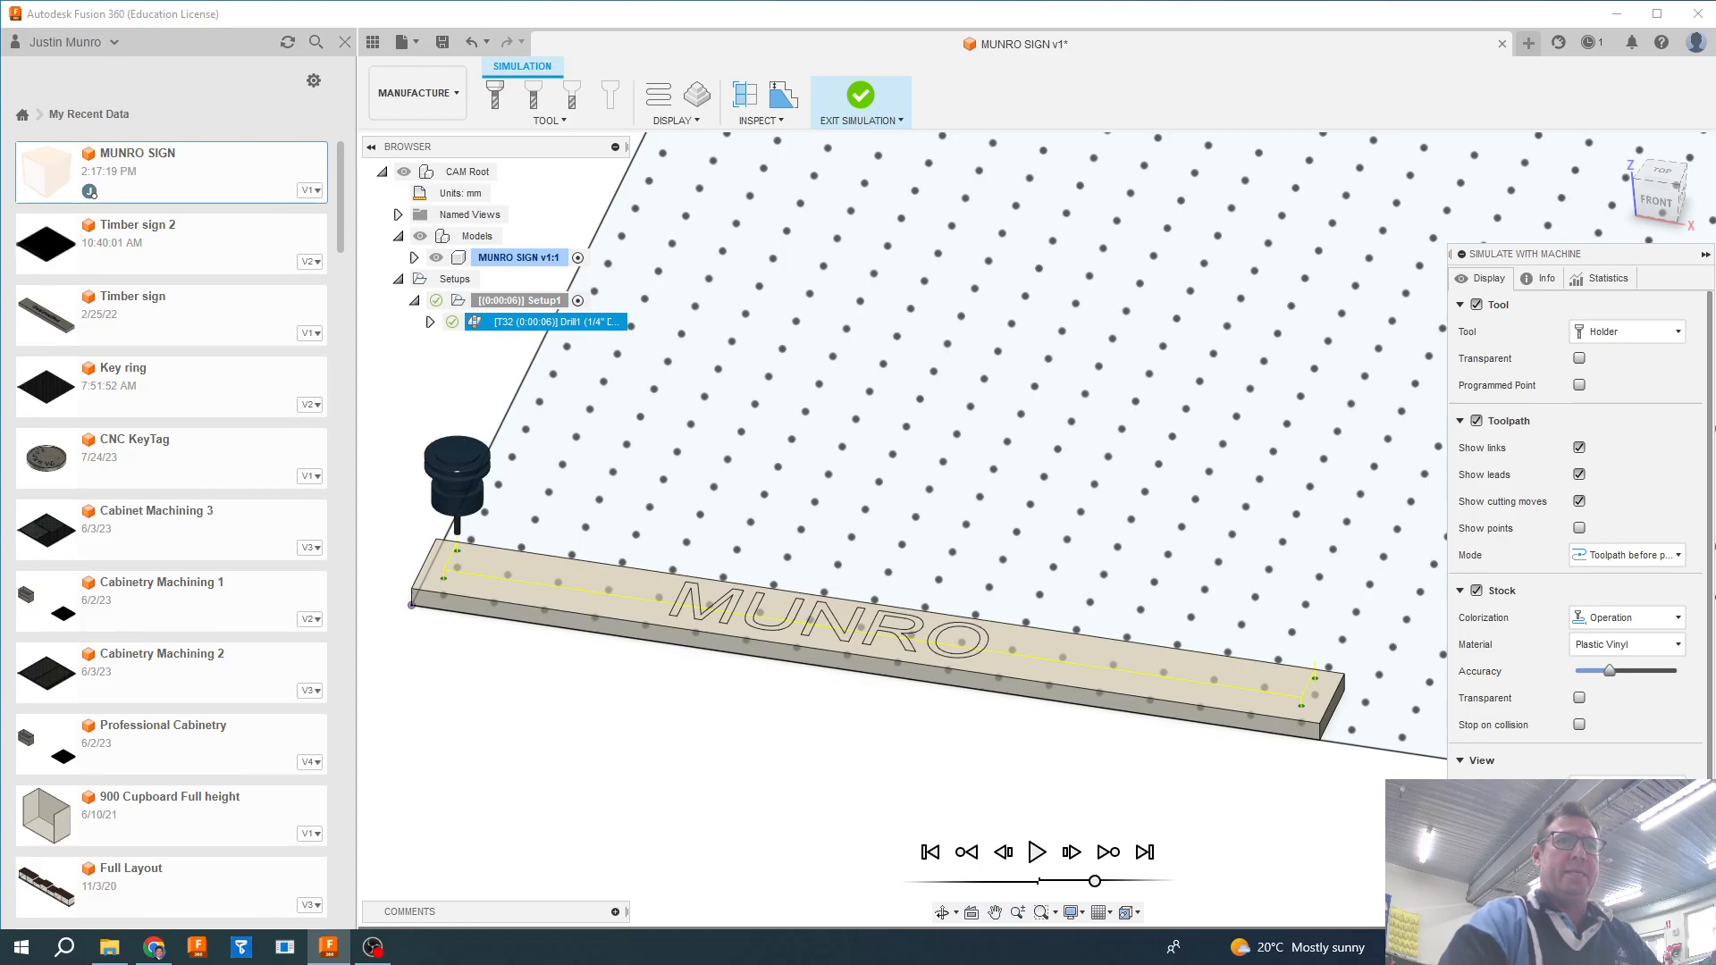
pyautogui.click(1677, 910)
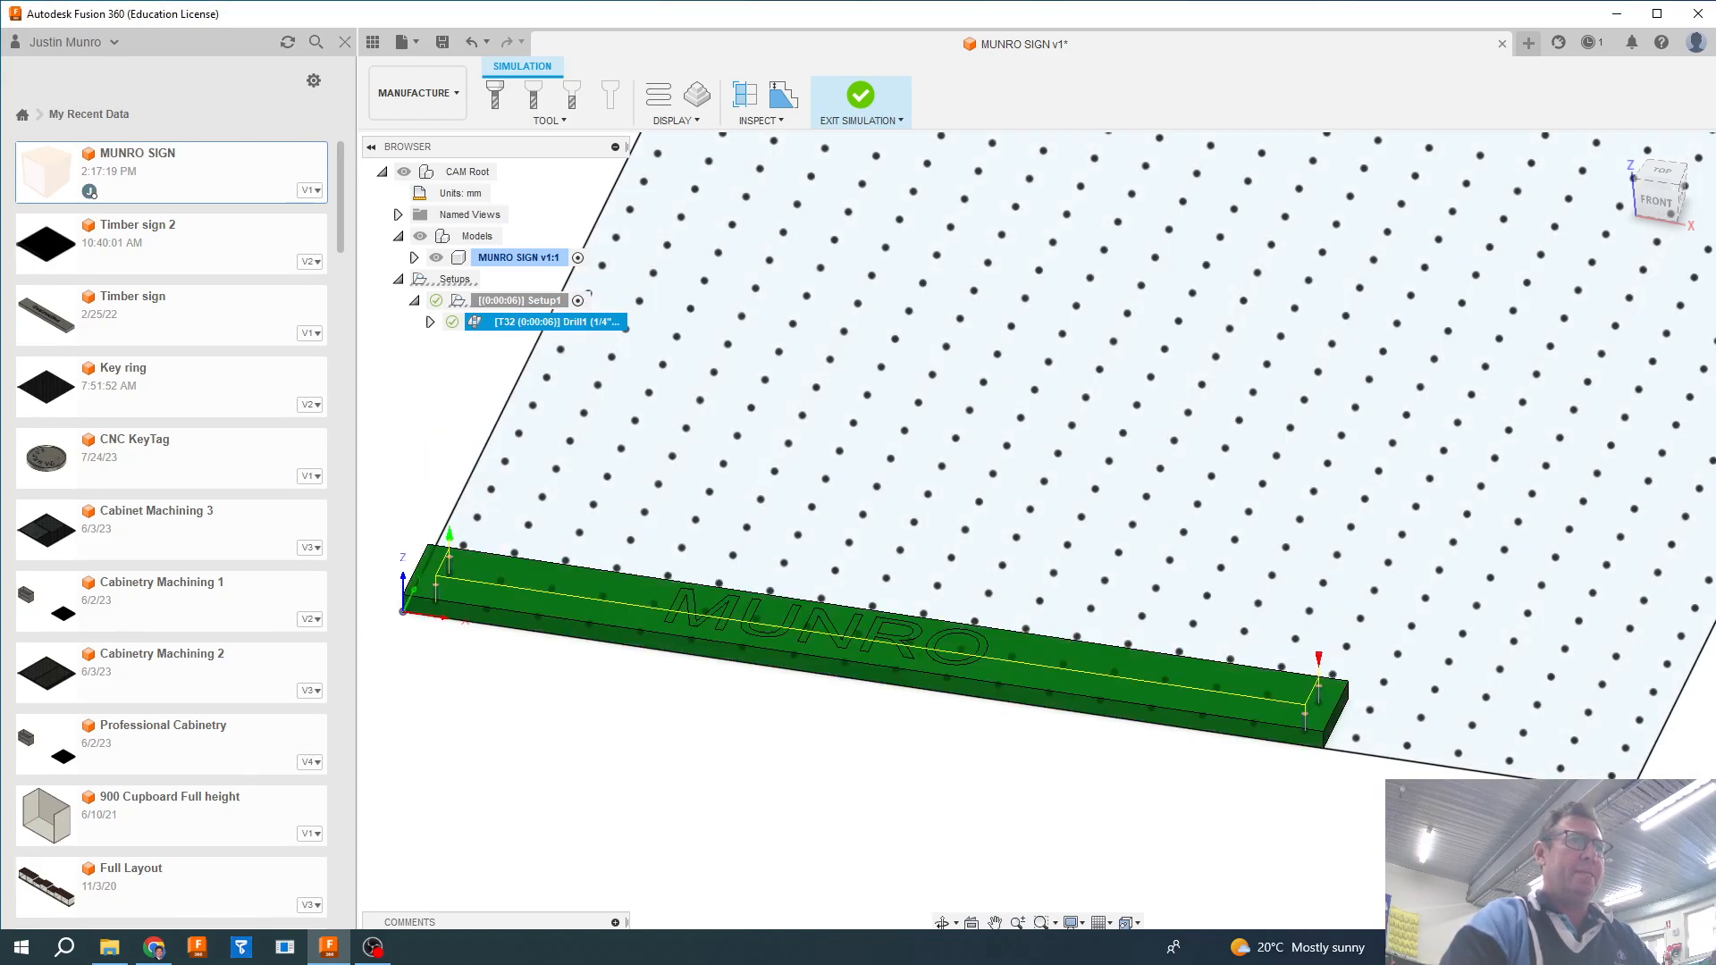
# Create a 2D Engrave operation using tool 60, the 35 mm 45° Wide Chamfer Mill from the CNC SCAS Tool Library.
pyautogui.moveTo(892, 758); pyautogui.dragTo(1012, 743, button='middle')
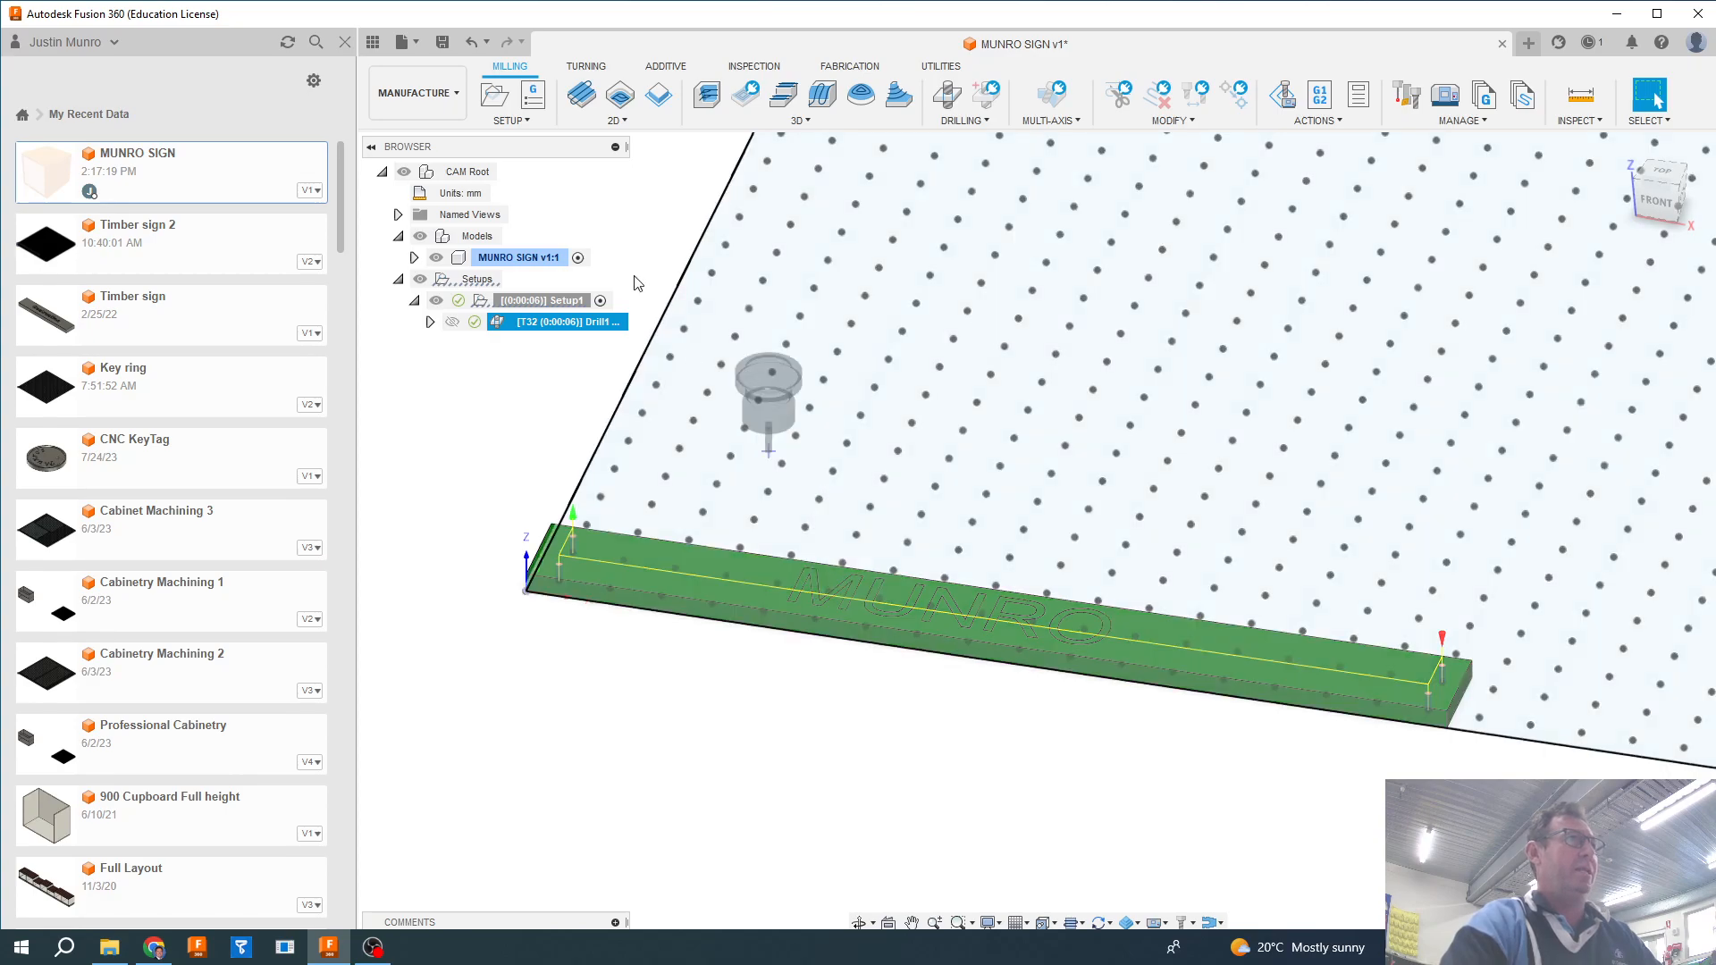
pyautogui.click(625, 121)
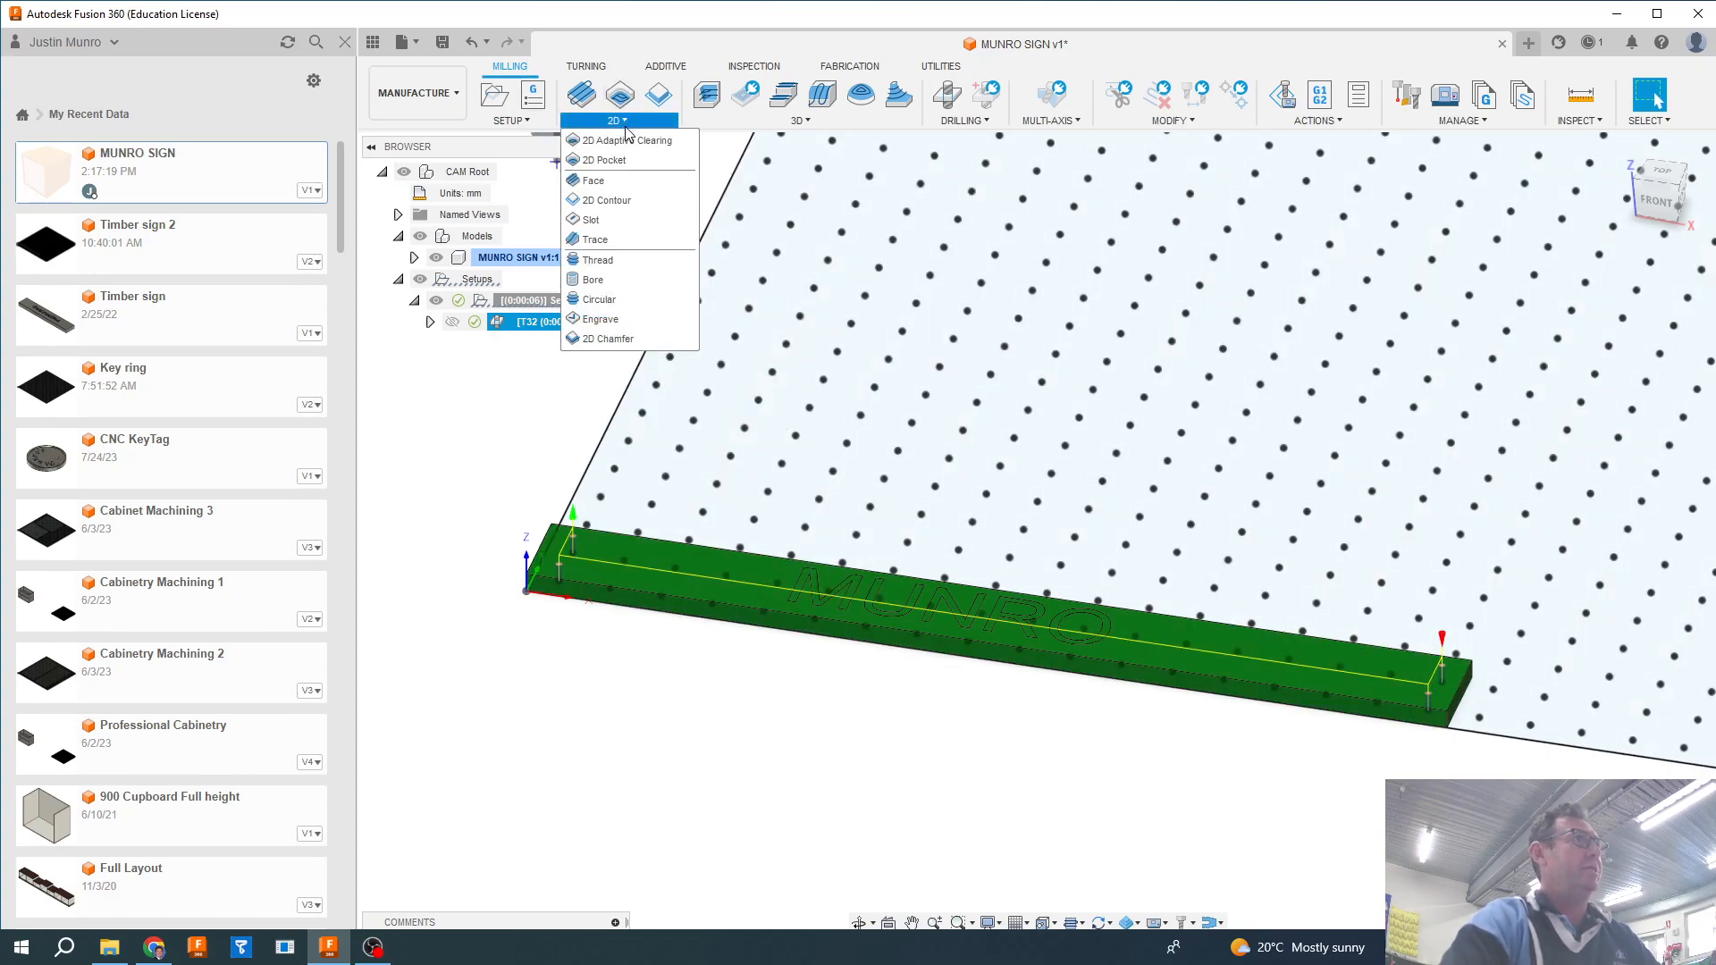
pyautogui.click(619, 319)
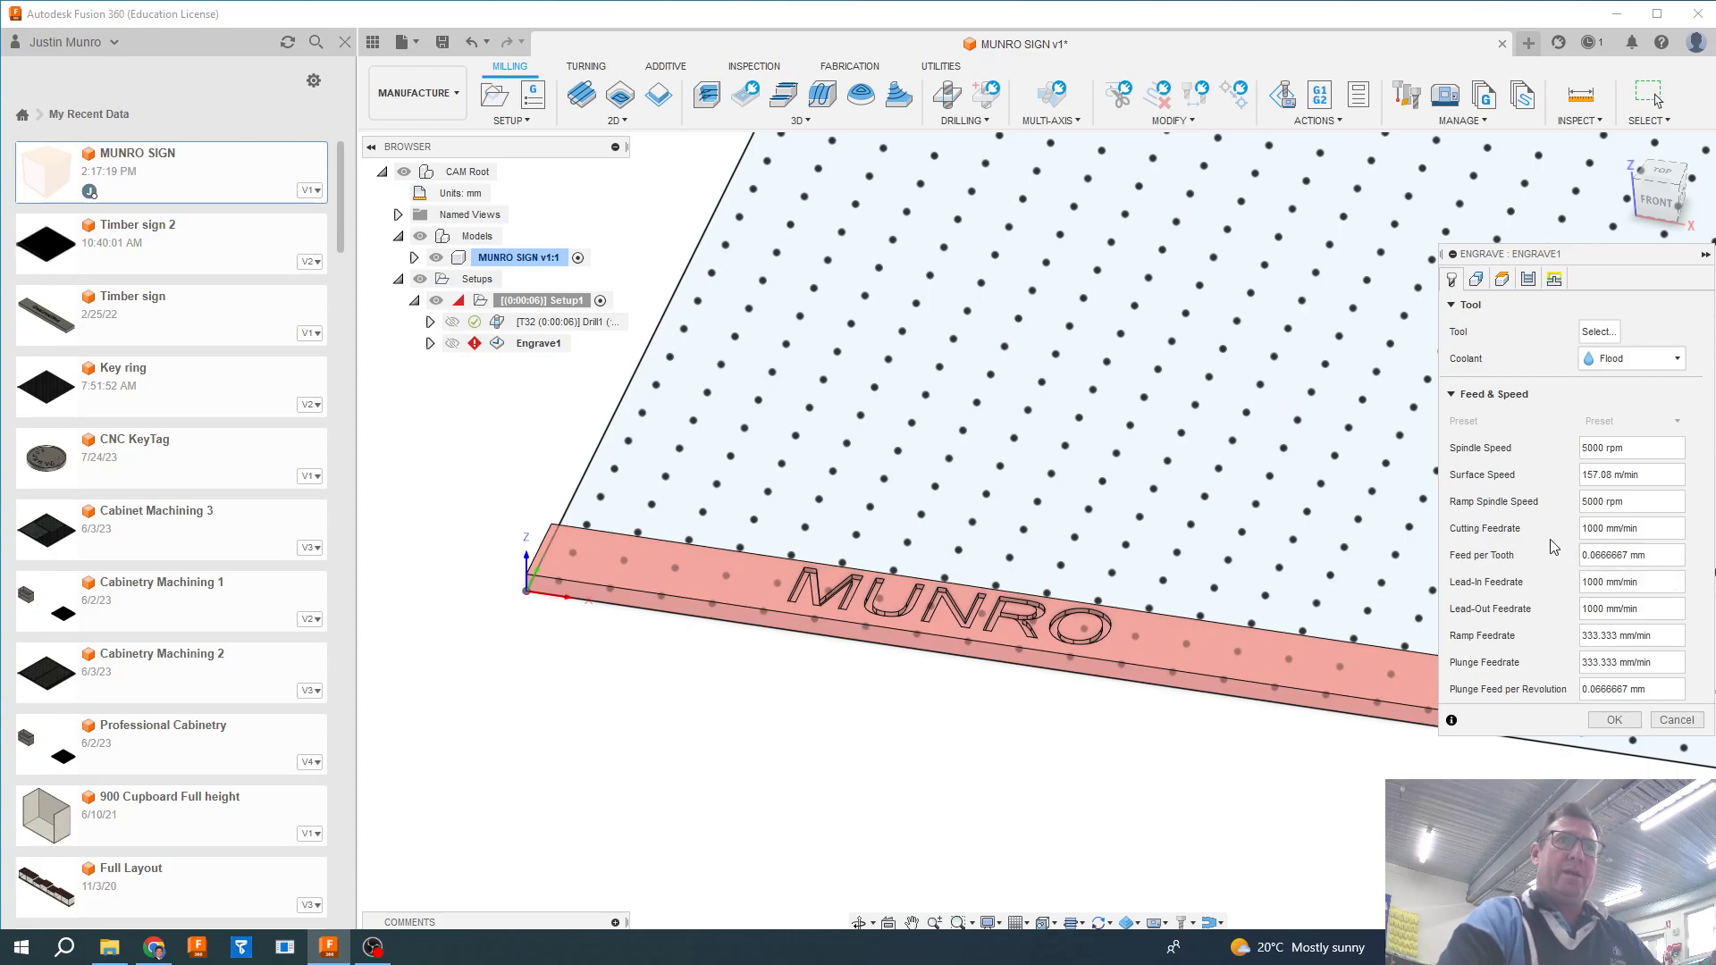
pyautogui.click(1605, 337)
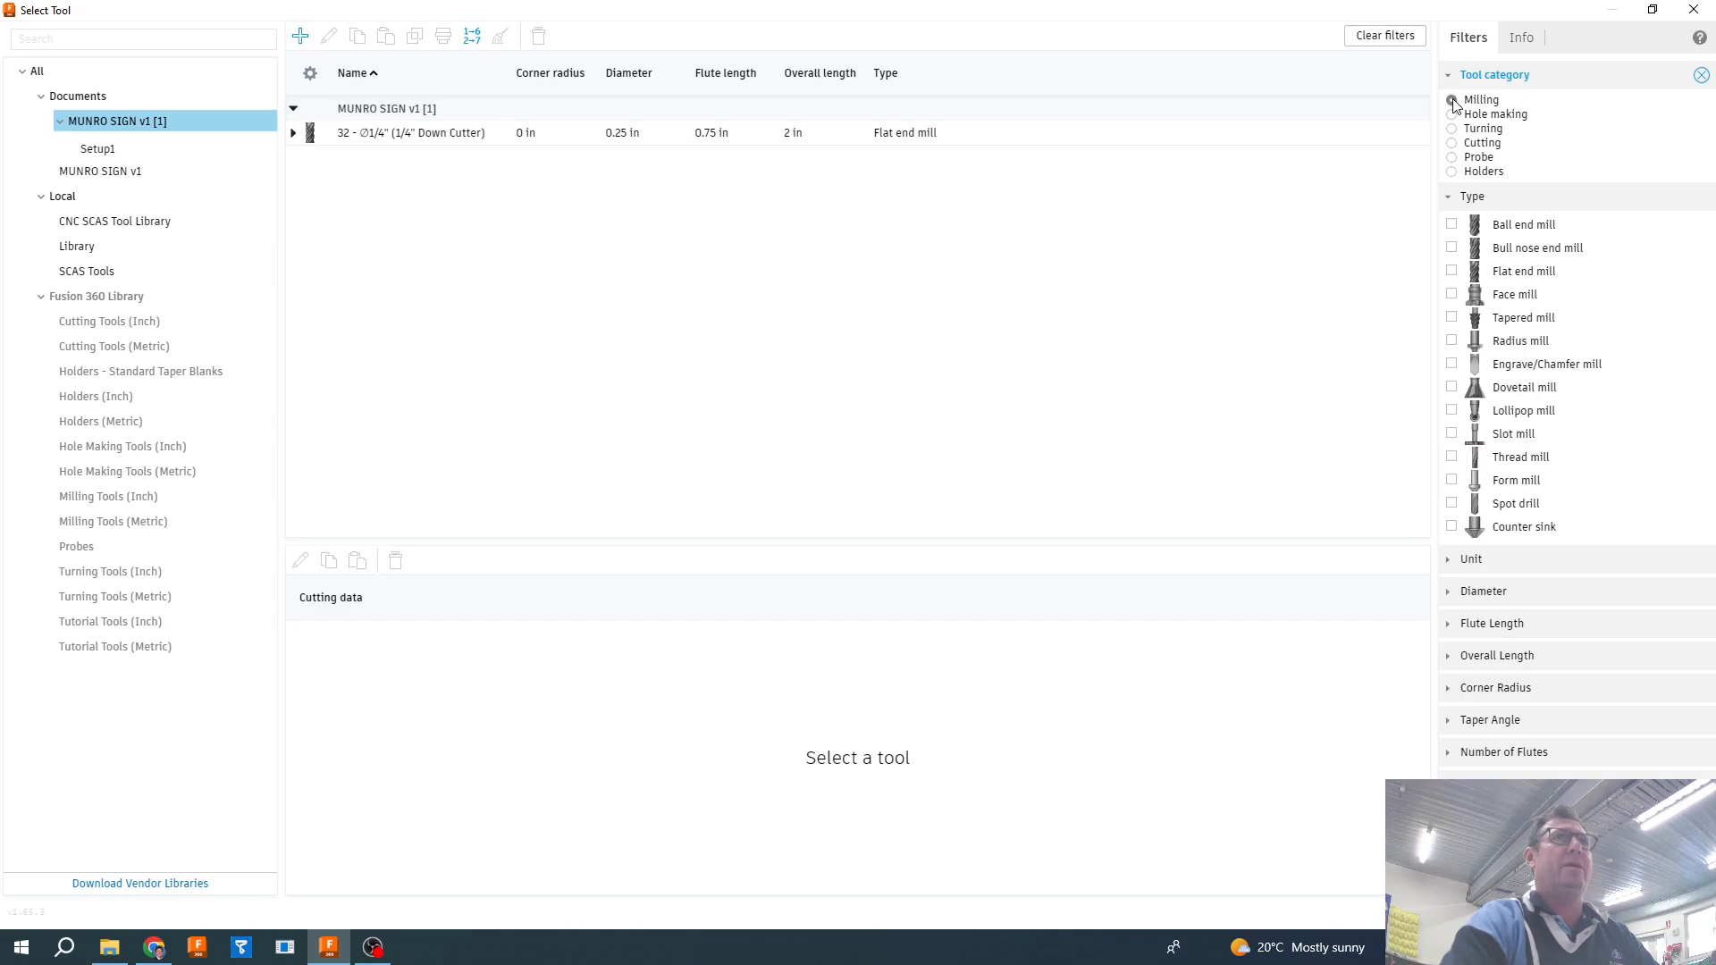
pyautogui.click(106, 222)
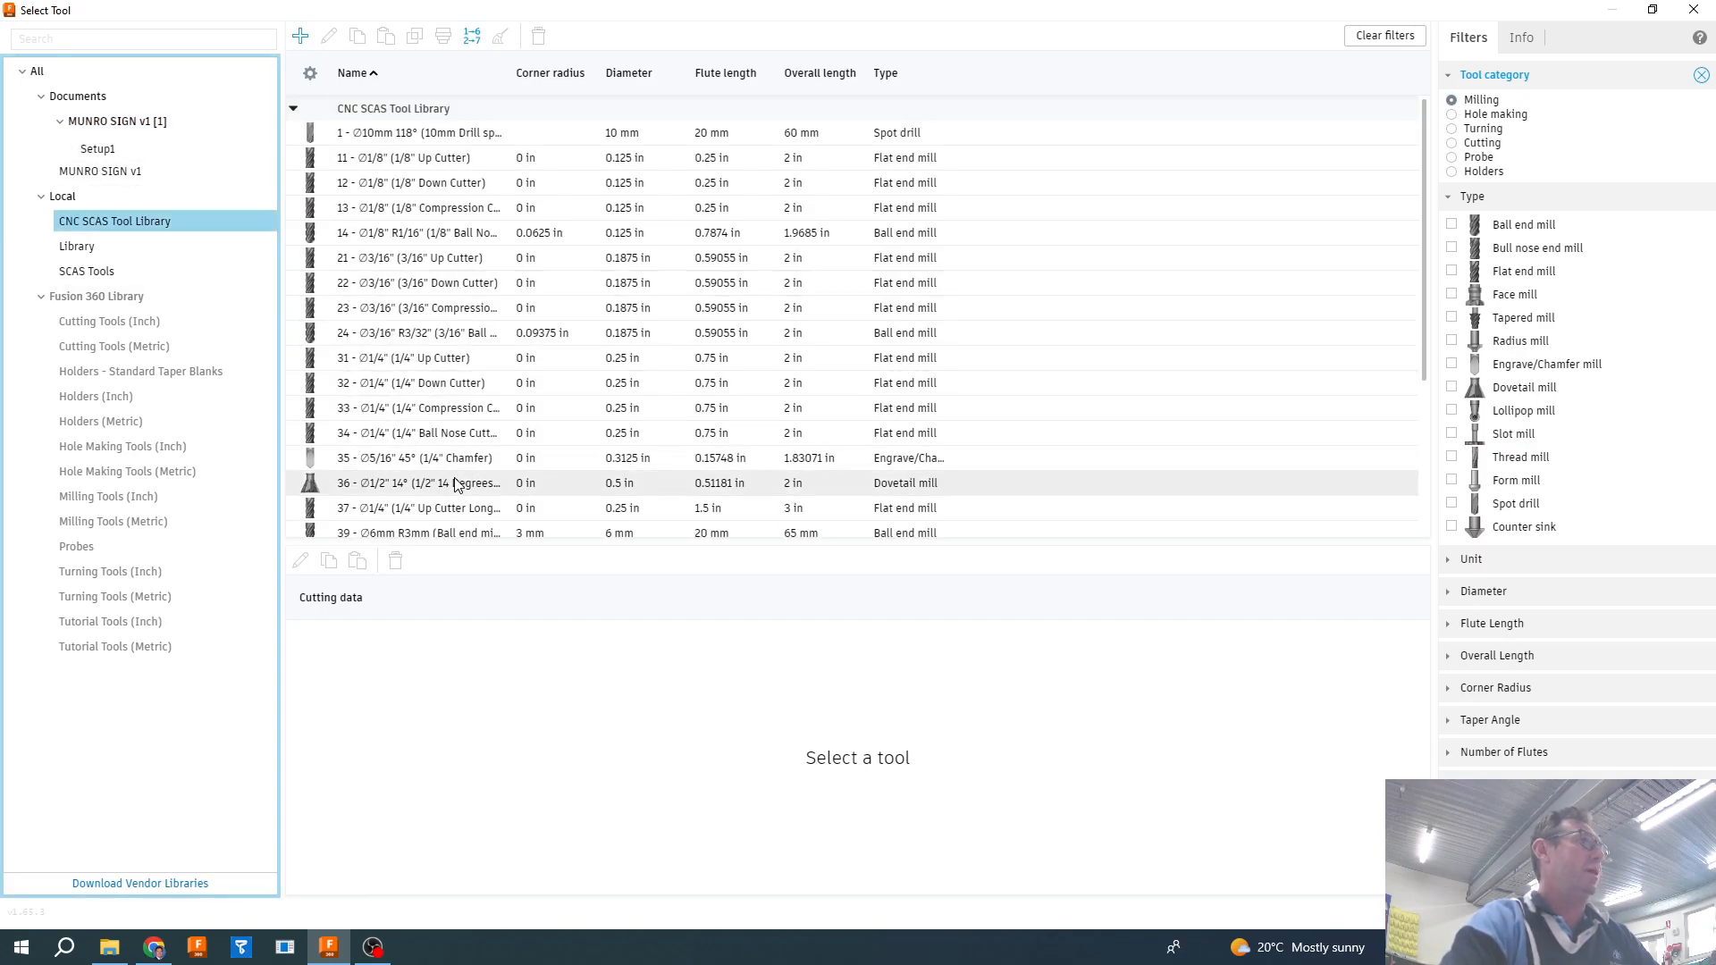
pyautogui.scroll(-5, 449, 483)
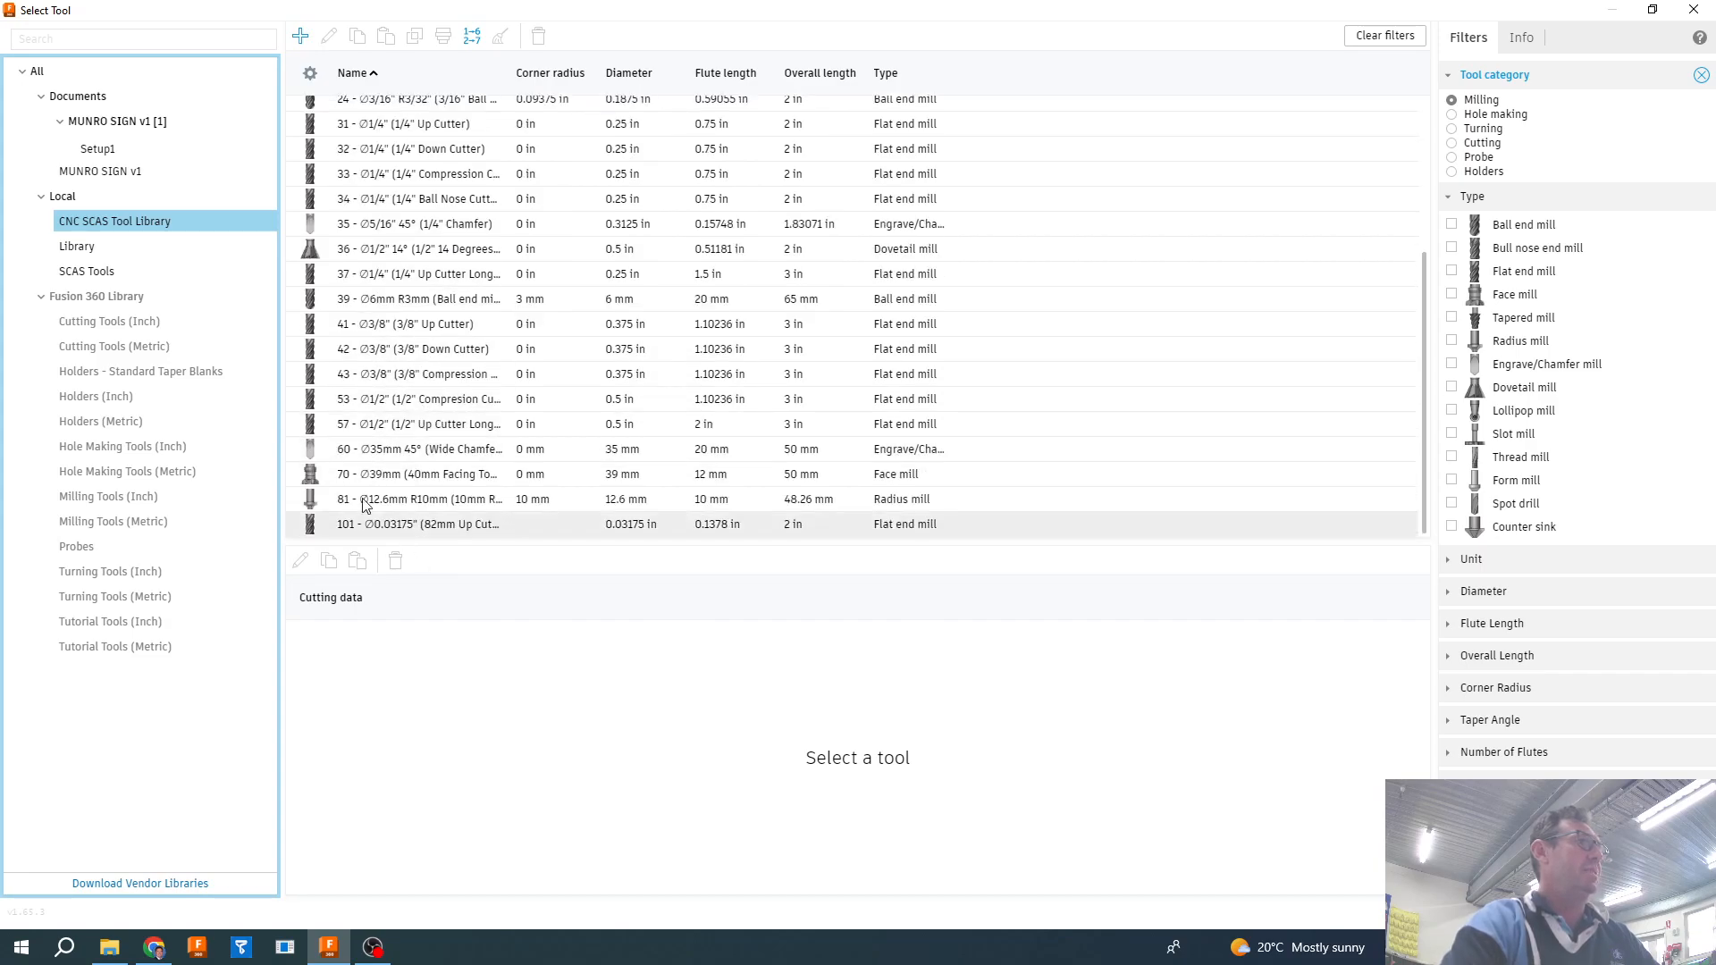
pyautogui.click(367, 454)
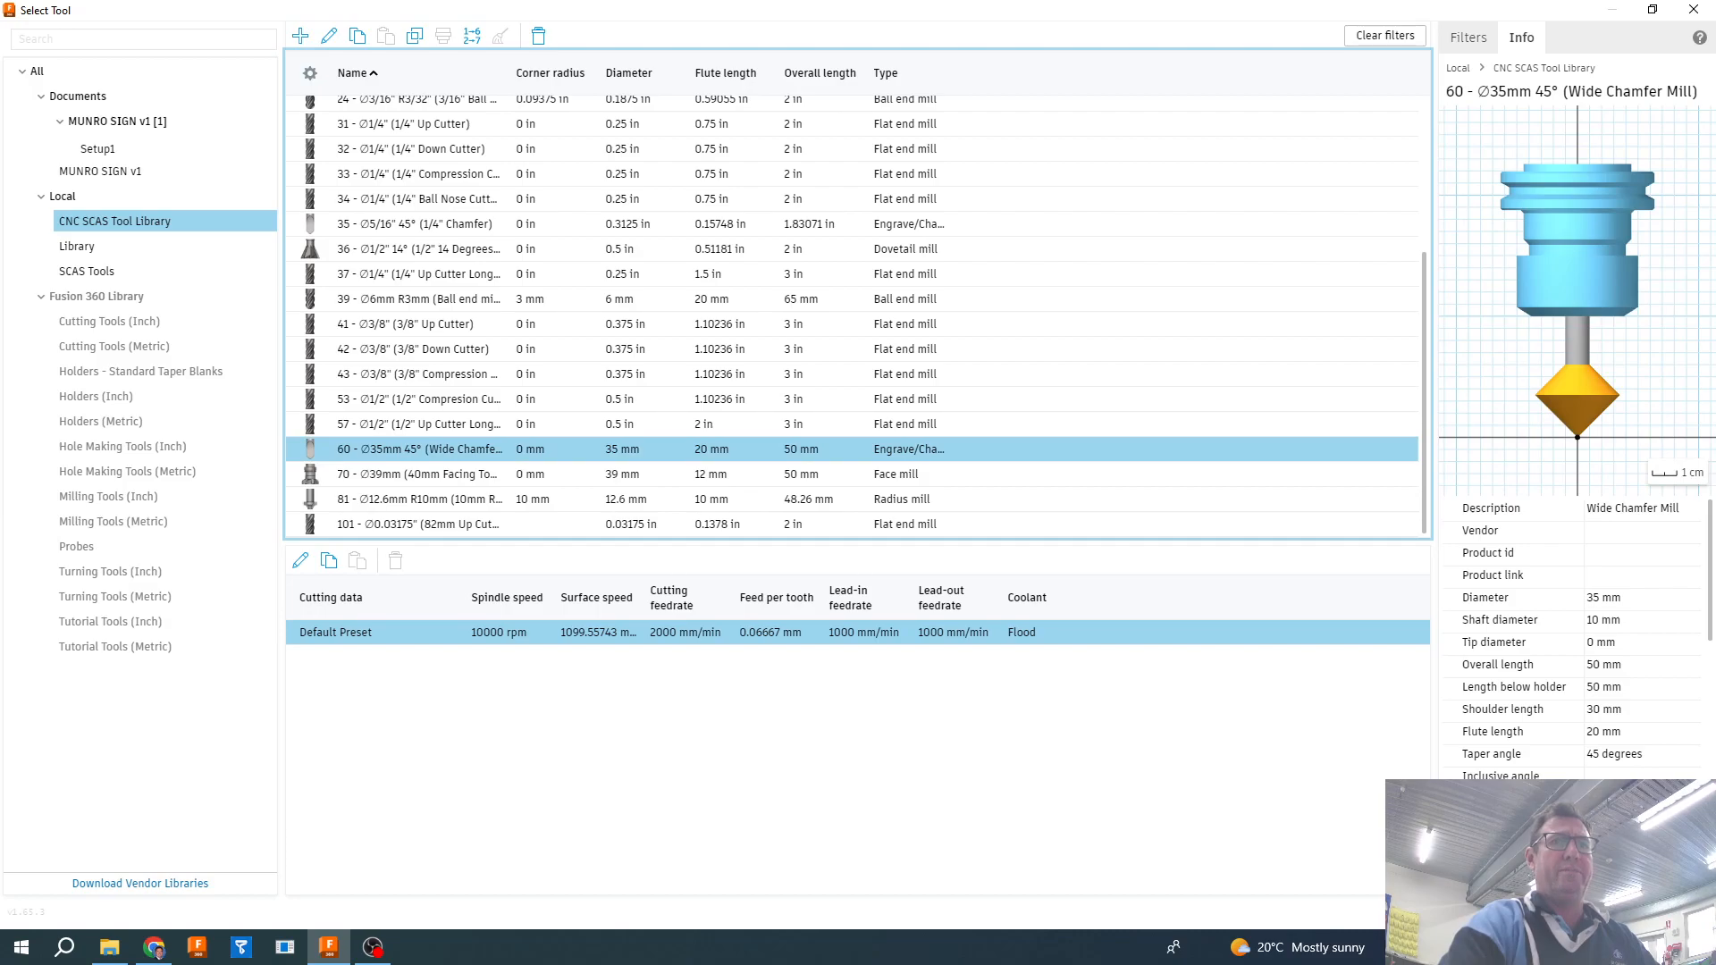
pyautogui.click(1614, 912)
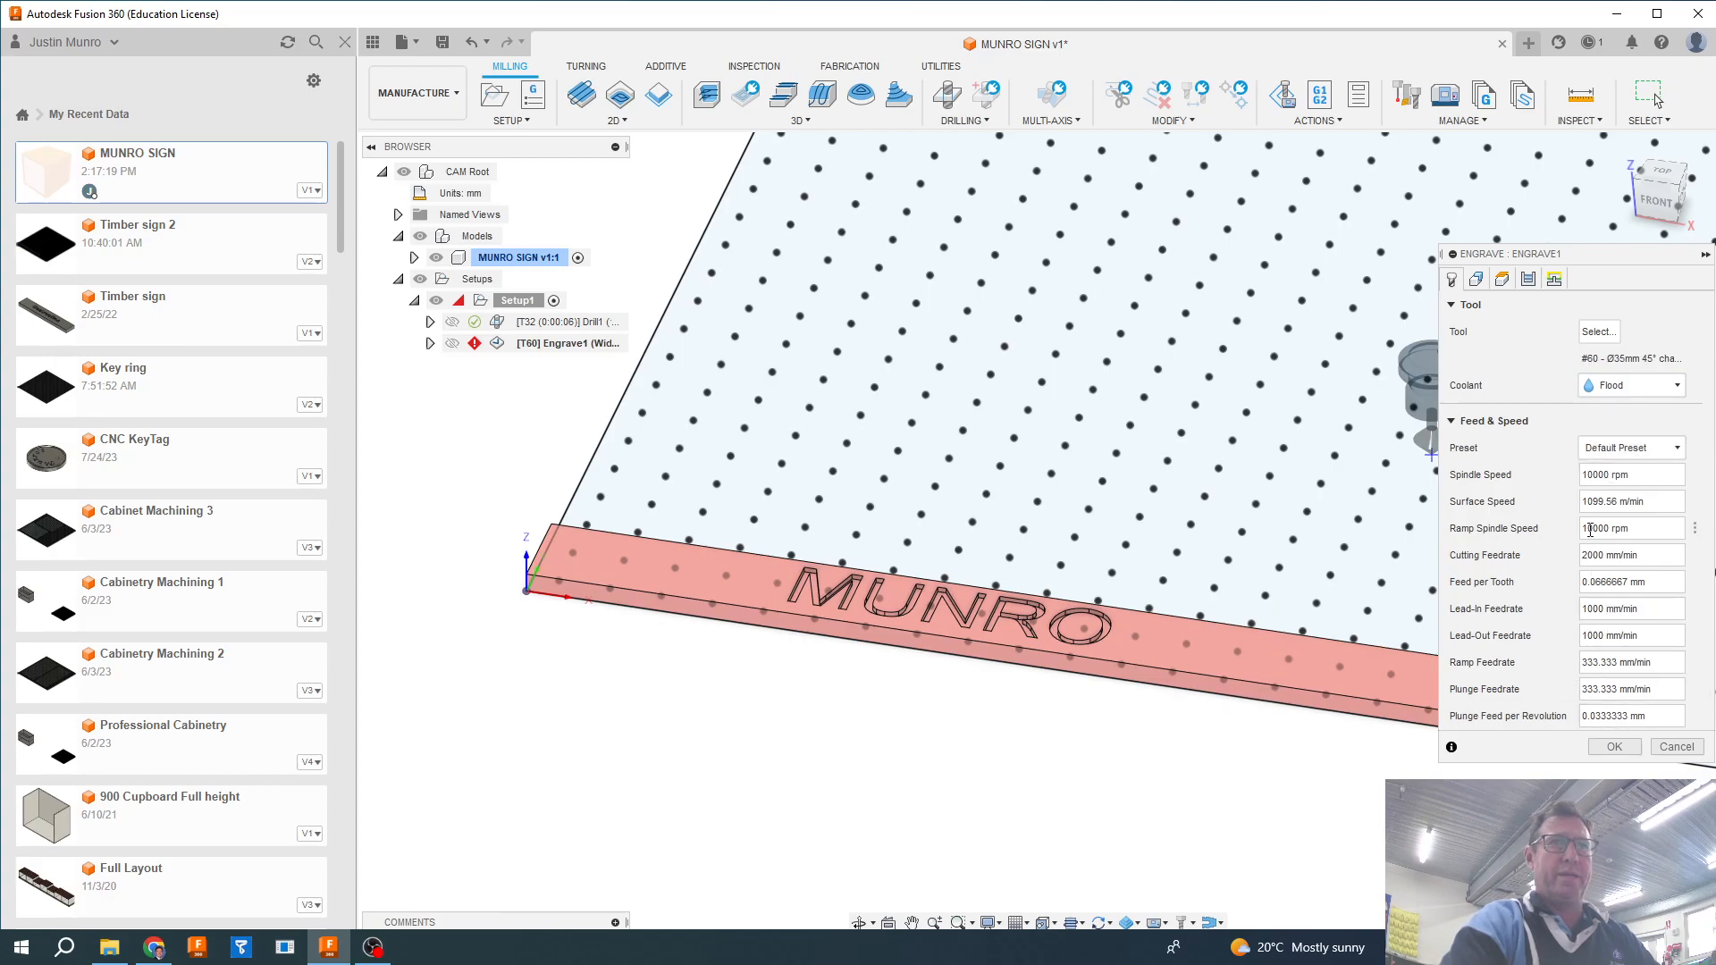
# Select the contours of all five sign letters, including the inner ones of R and O, as engraving geometry and accept the operation.
pyautogui.click(1475, 282)
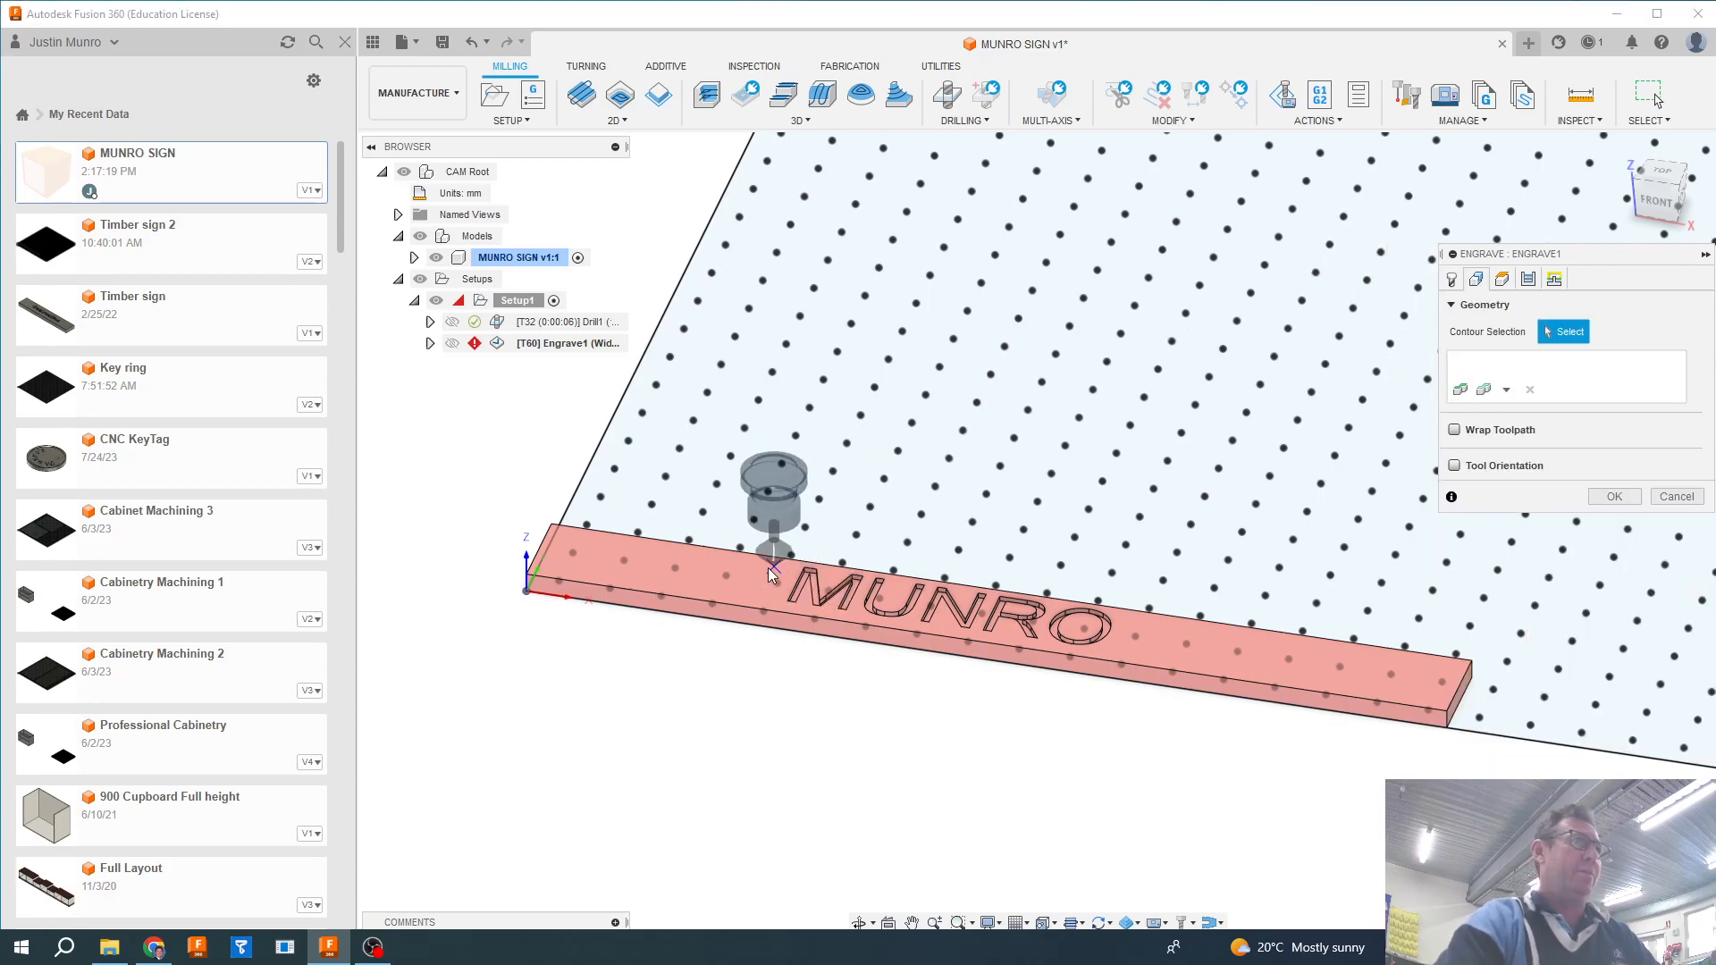
pyautogui.scroll(-2, 768, 577)
pyautogui.scroll(6, 771, 579)
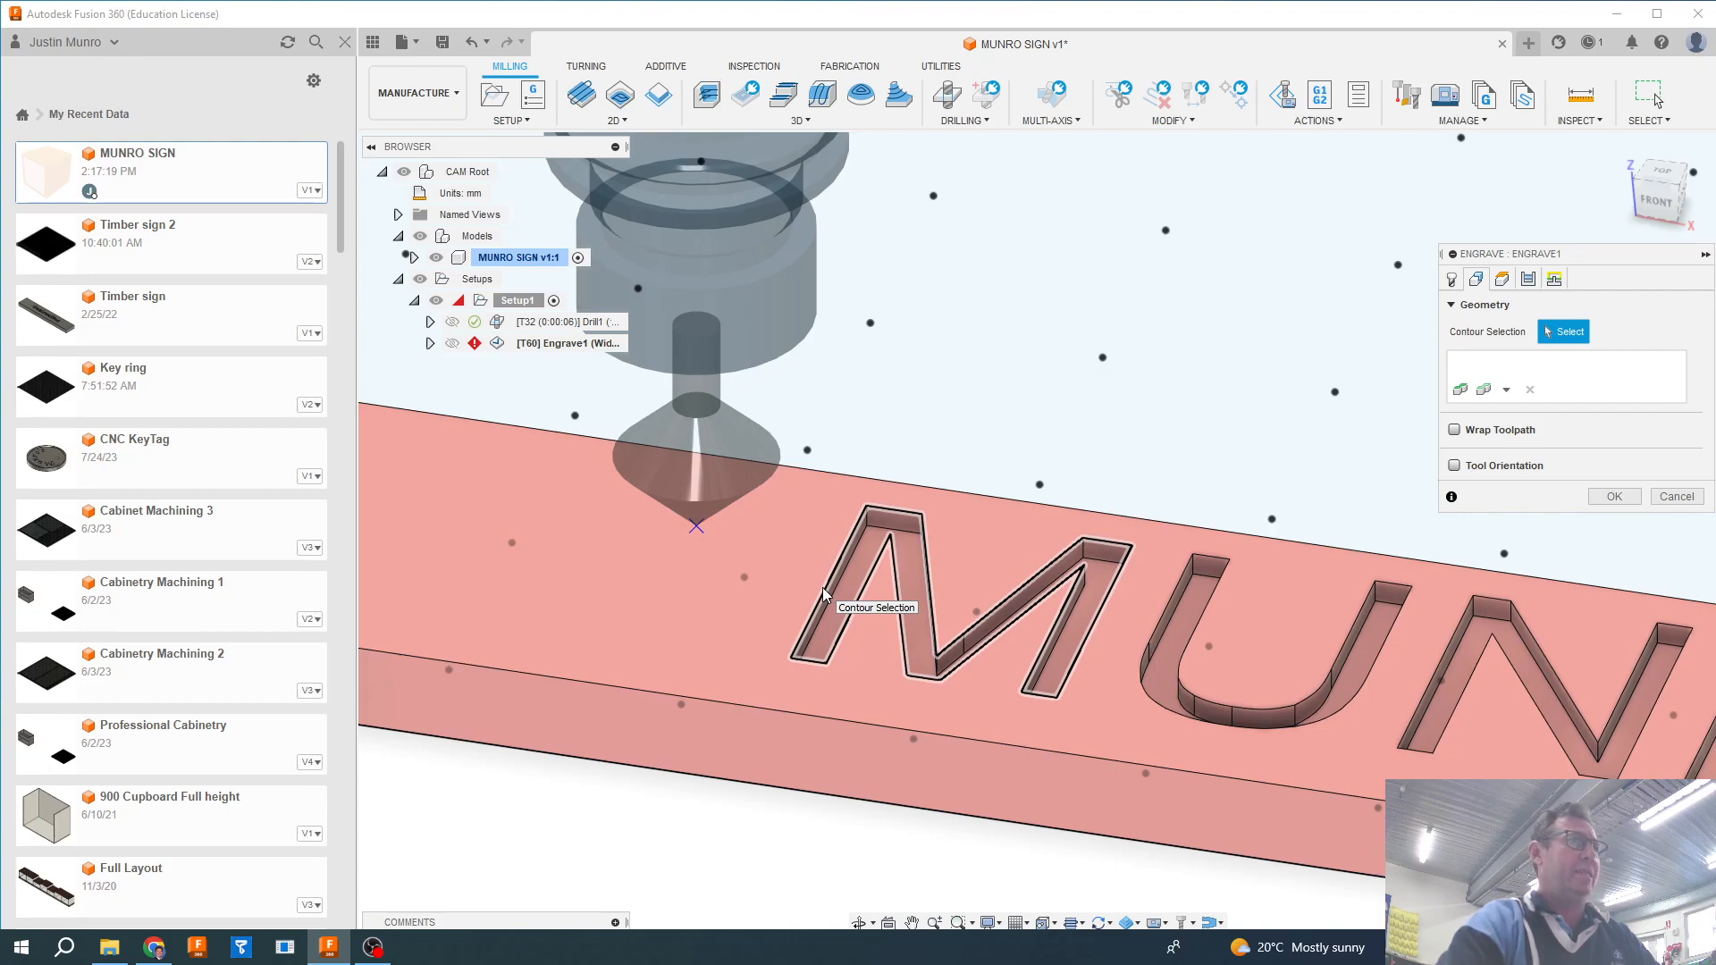
pyautogui.click(822, 588)
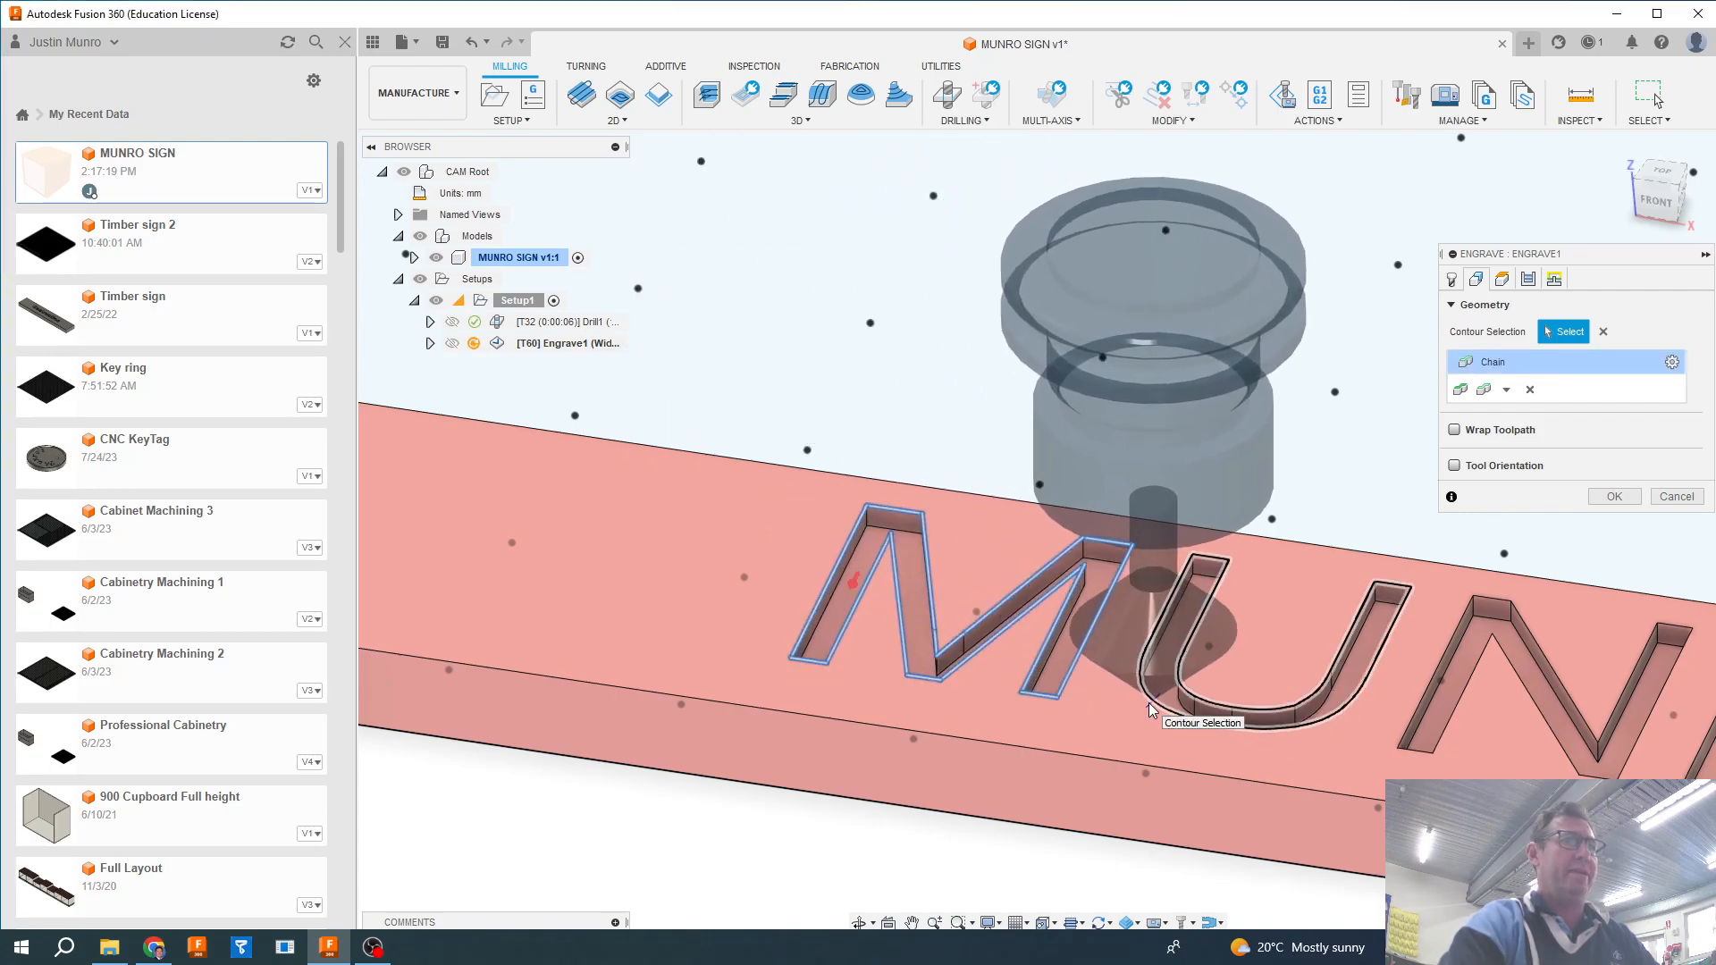
pyautogui.click(1193, 711)
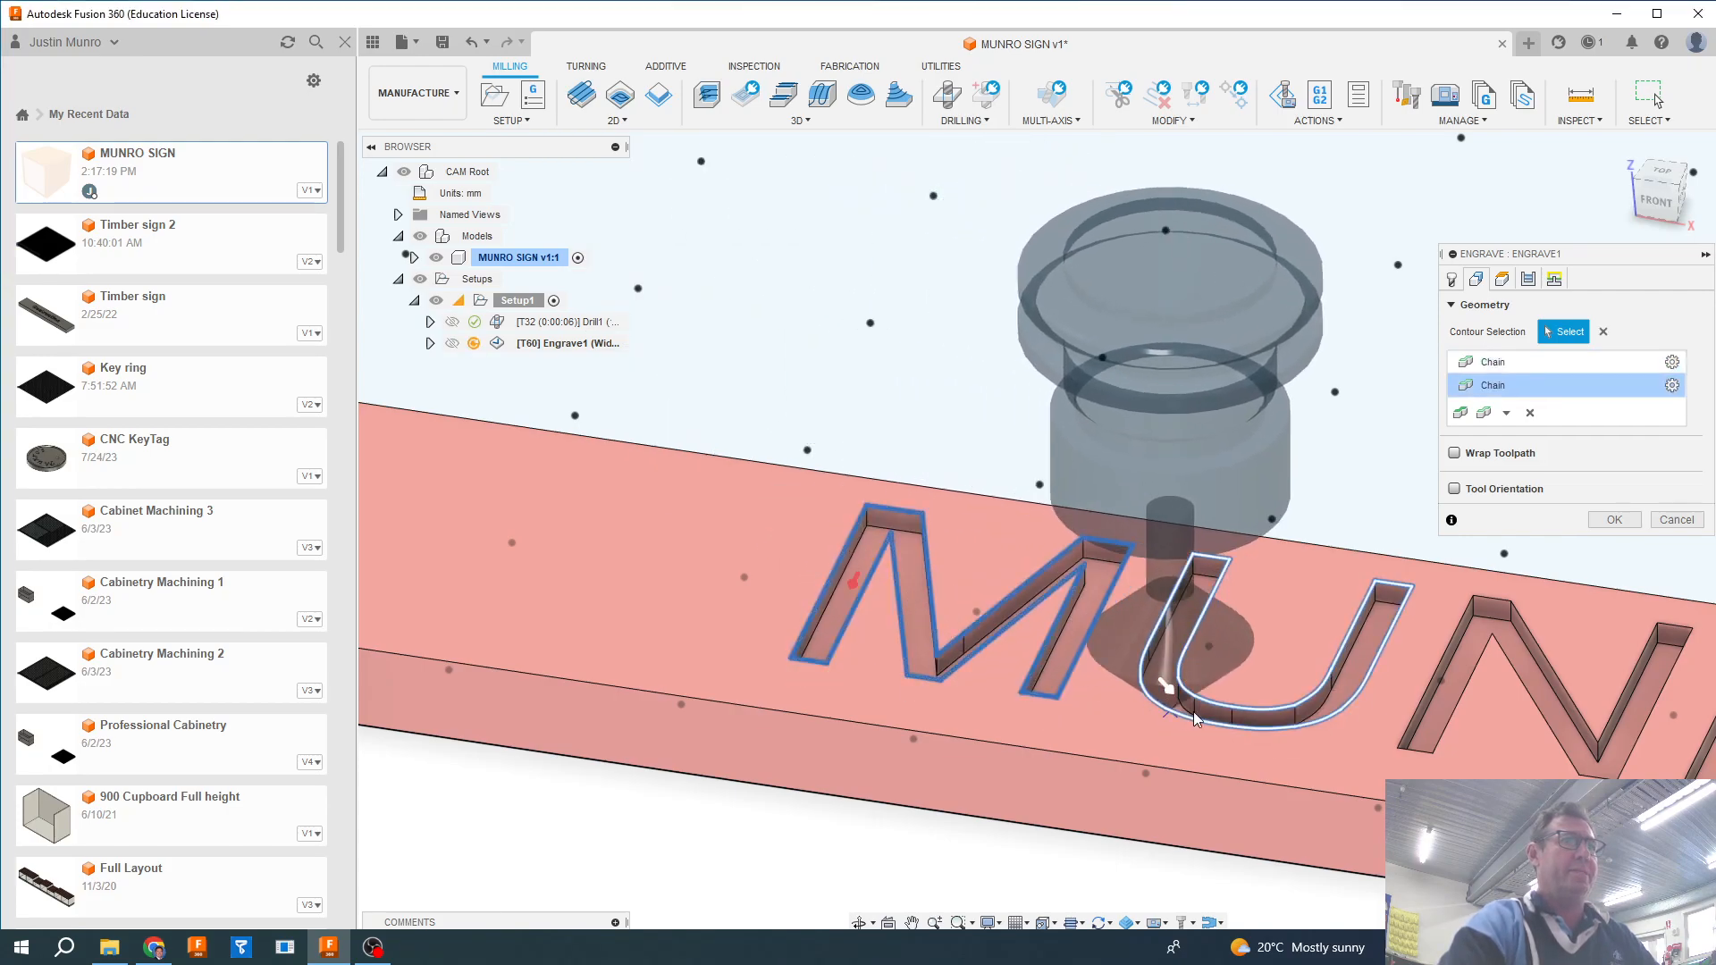
pyautogui.click(1434, 744)
pyautogui.moveTo(1530, 765); pyautogui.dragTo(1091, 700, button='middle')
pyautogui.click(1291, 700)
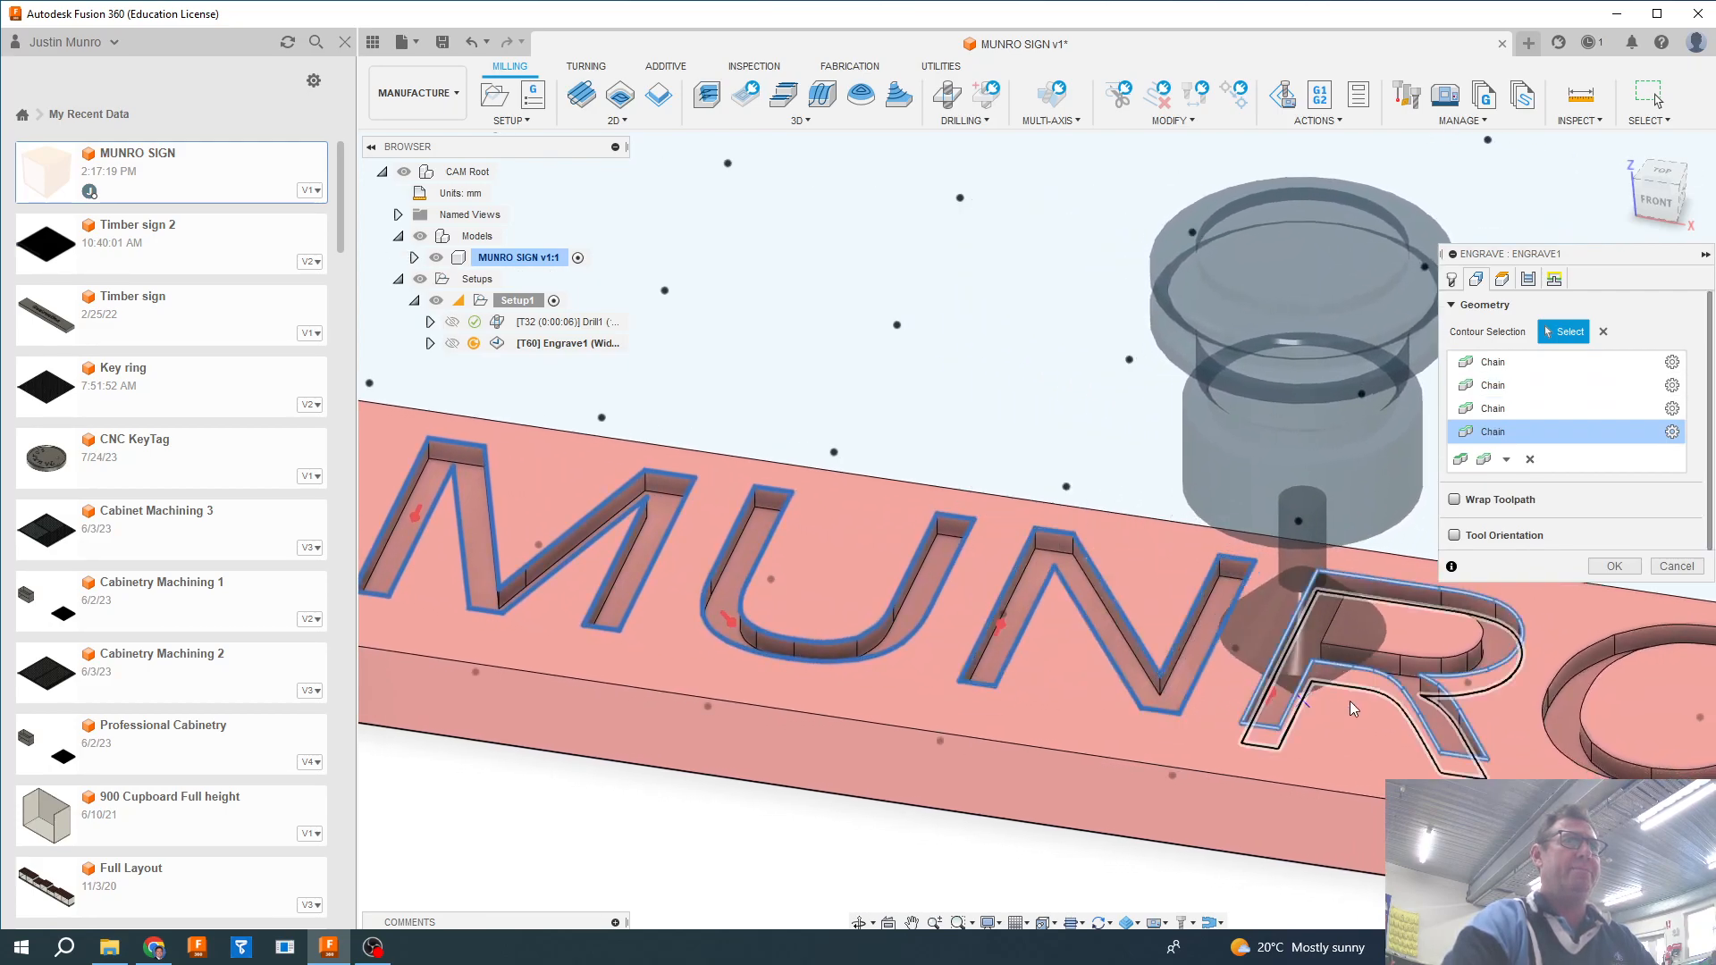
pyautogui.click(1523, 717)
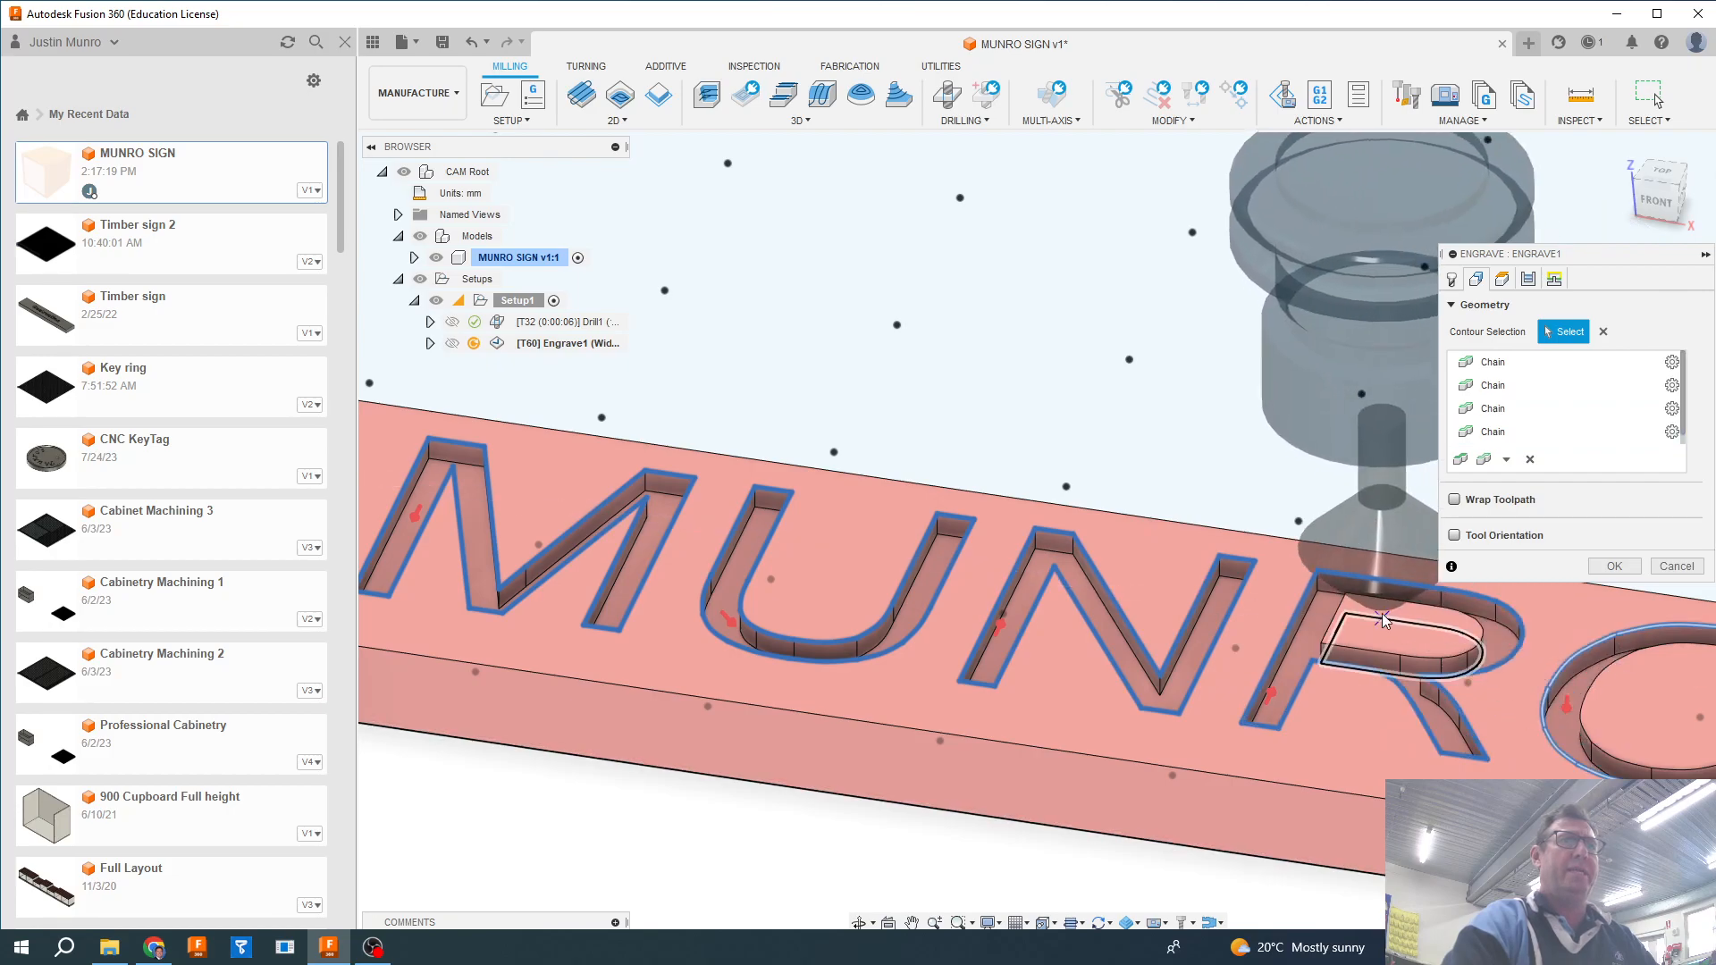
pyautogui.scroll(-5, 1381, 602)
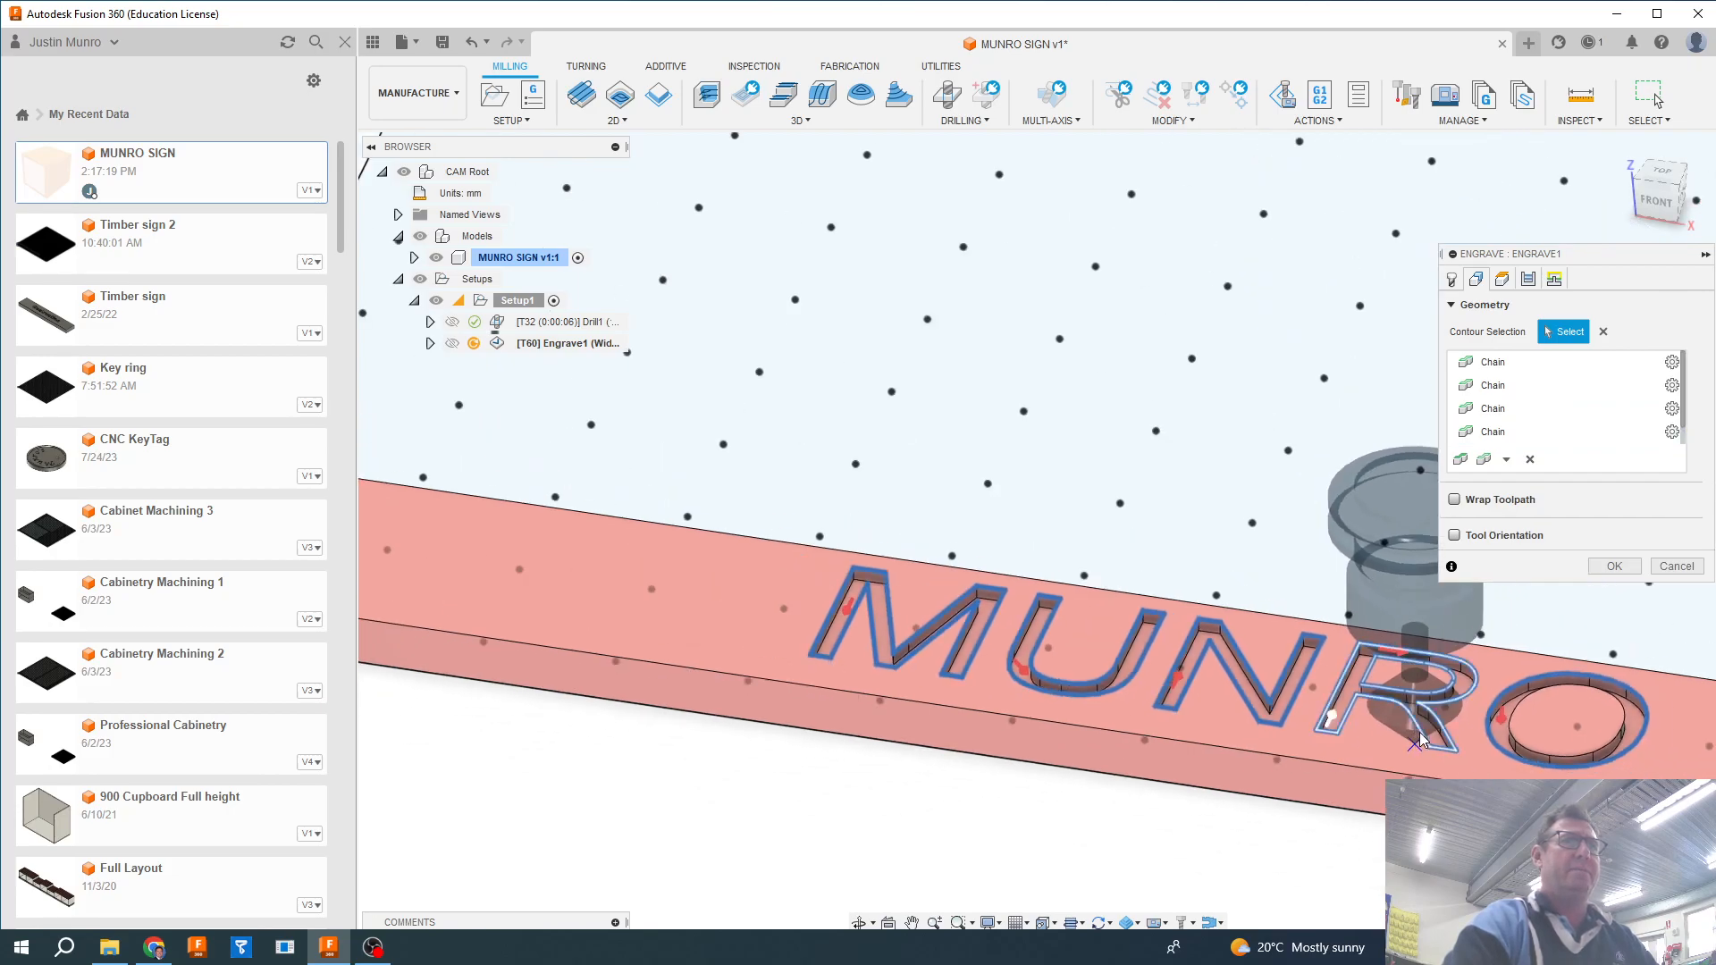
pyautogui.moveTo(1473, 744); pyautogui.dragTo(1233, 711, button='middle')
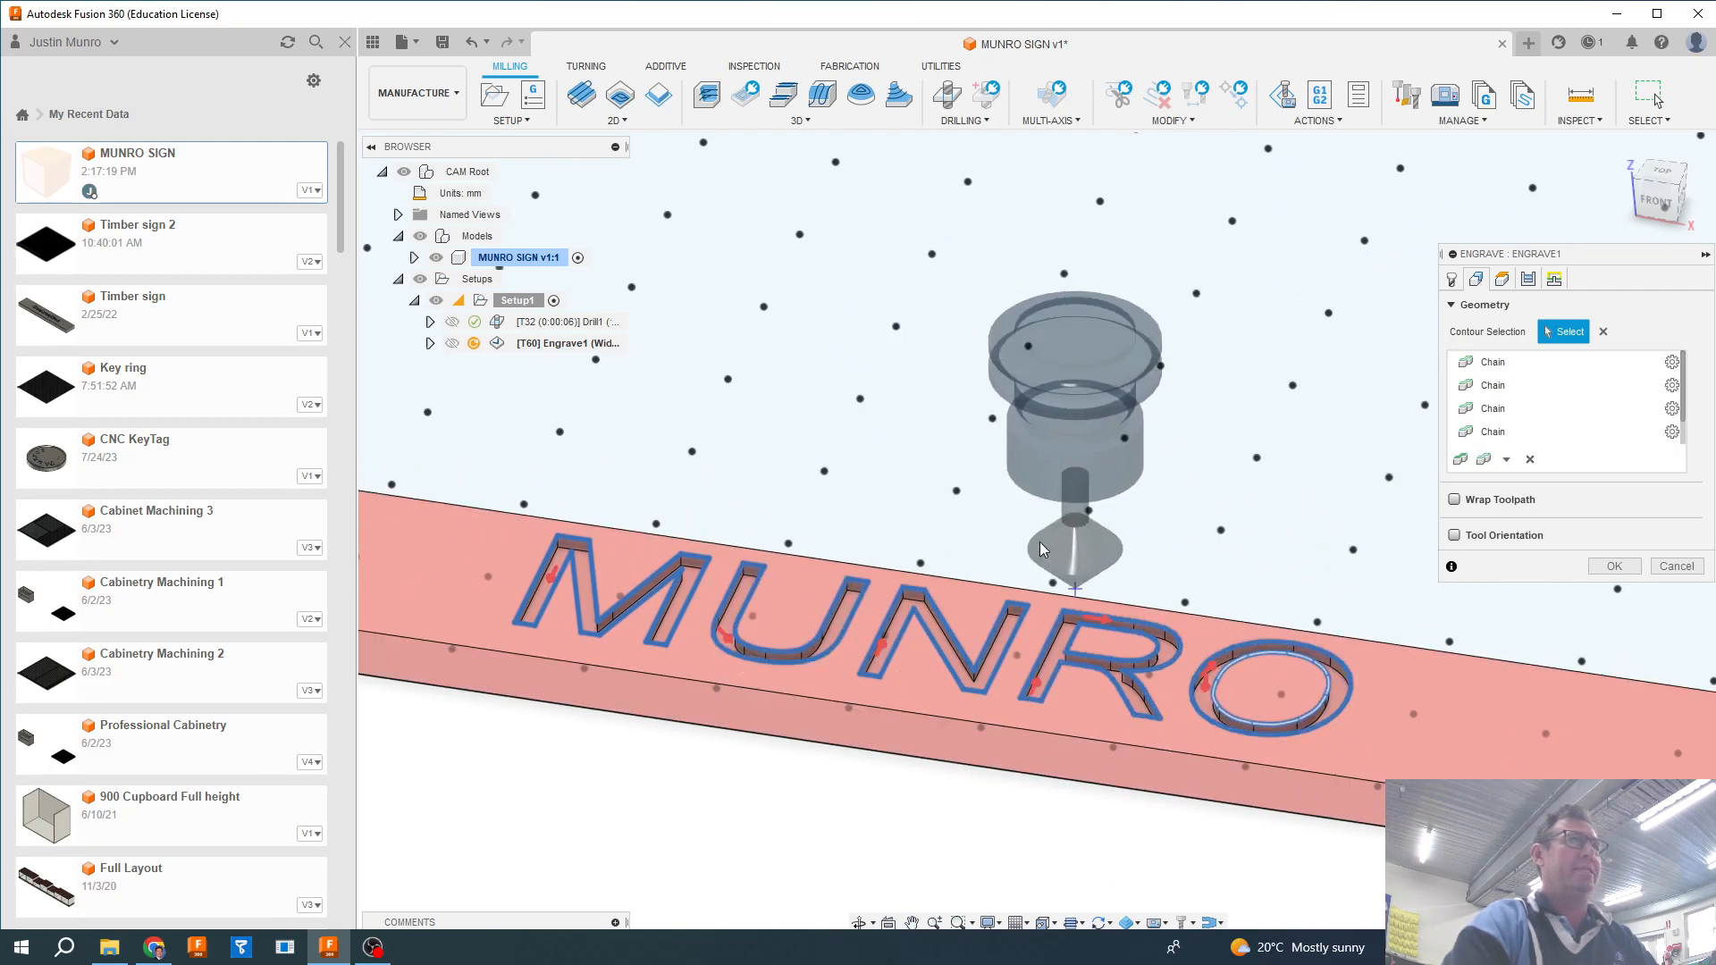
pyautogui.click(1502, 279)
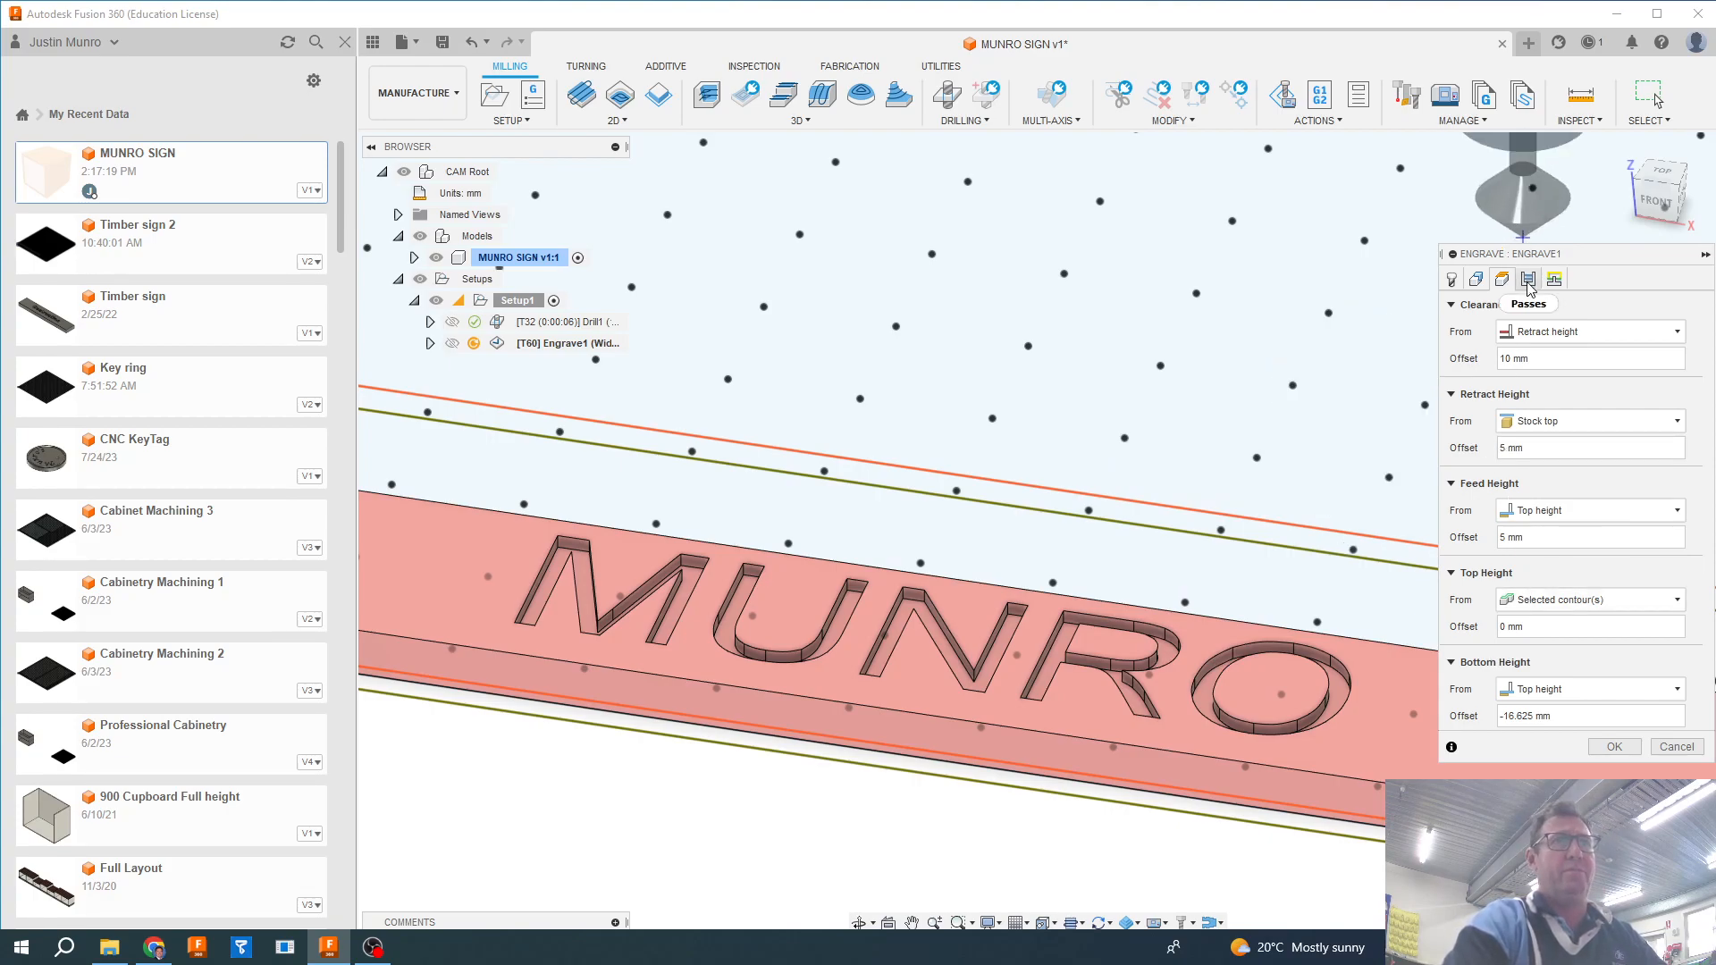
pyautogui.click(1614, 747)
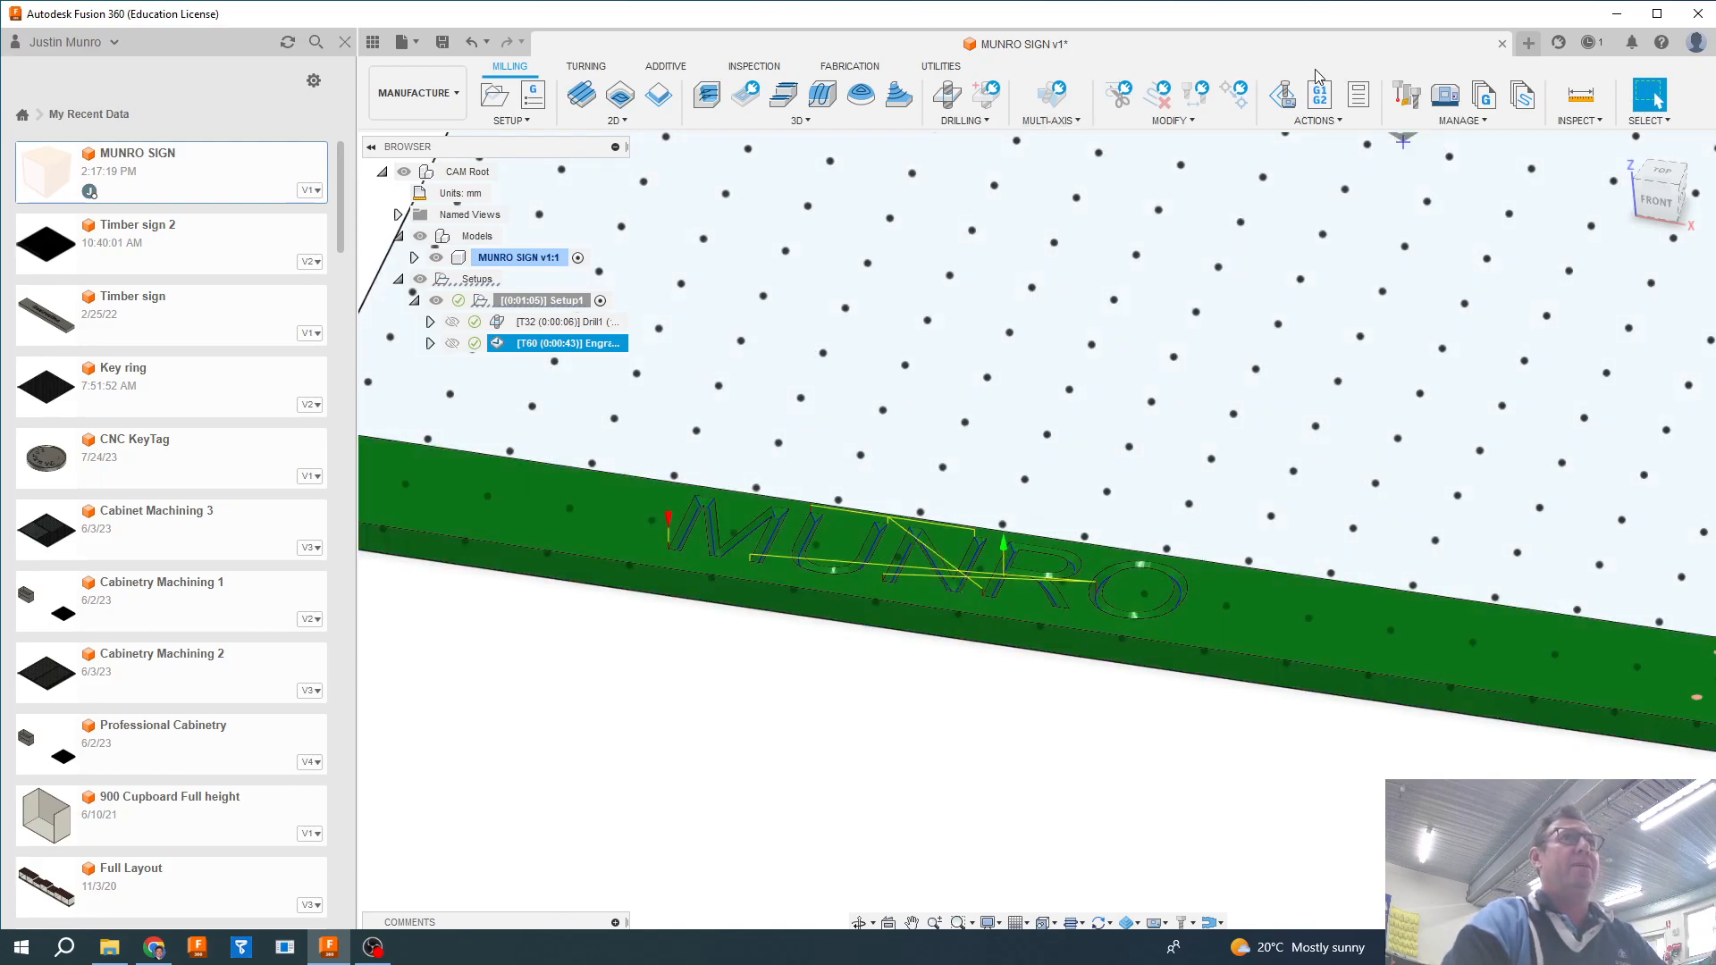
# Simulate the engraving of the sign letters with the chamfer mill, then exit the simulation.
pyautogui.click(1287, 104)
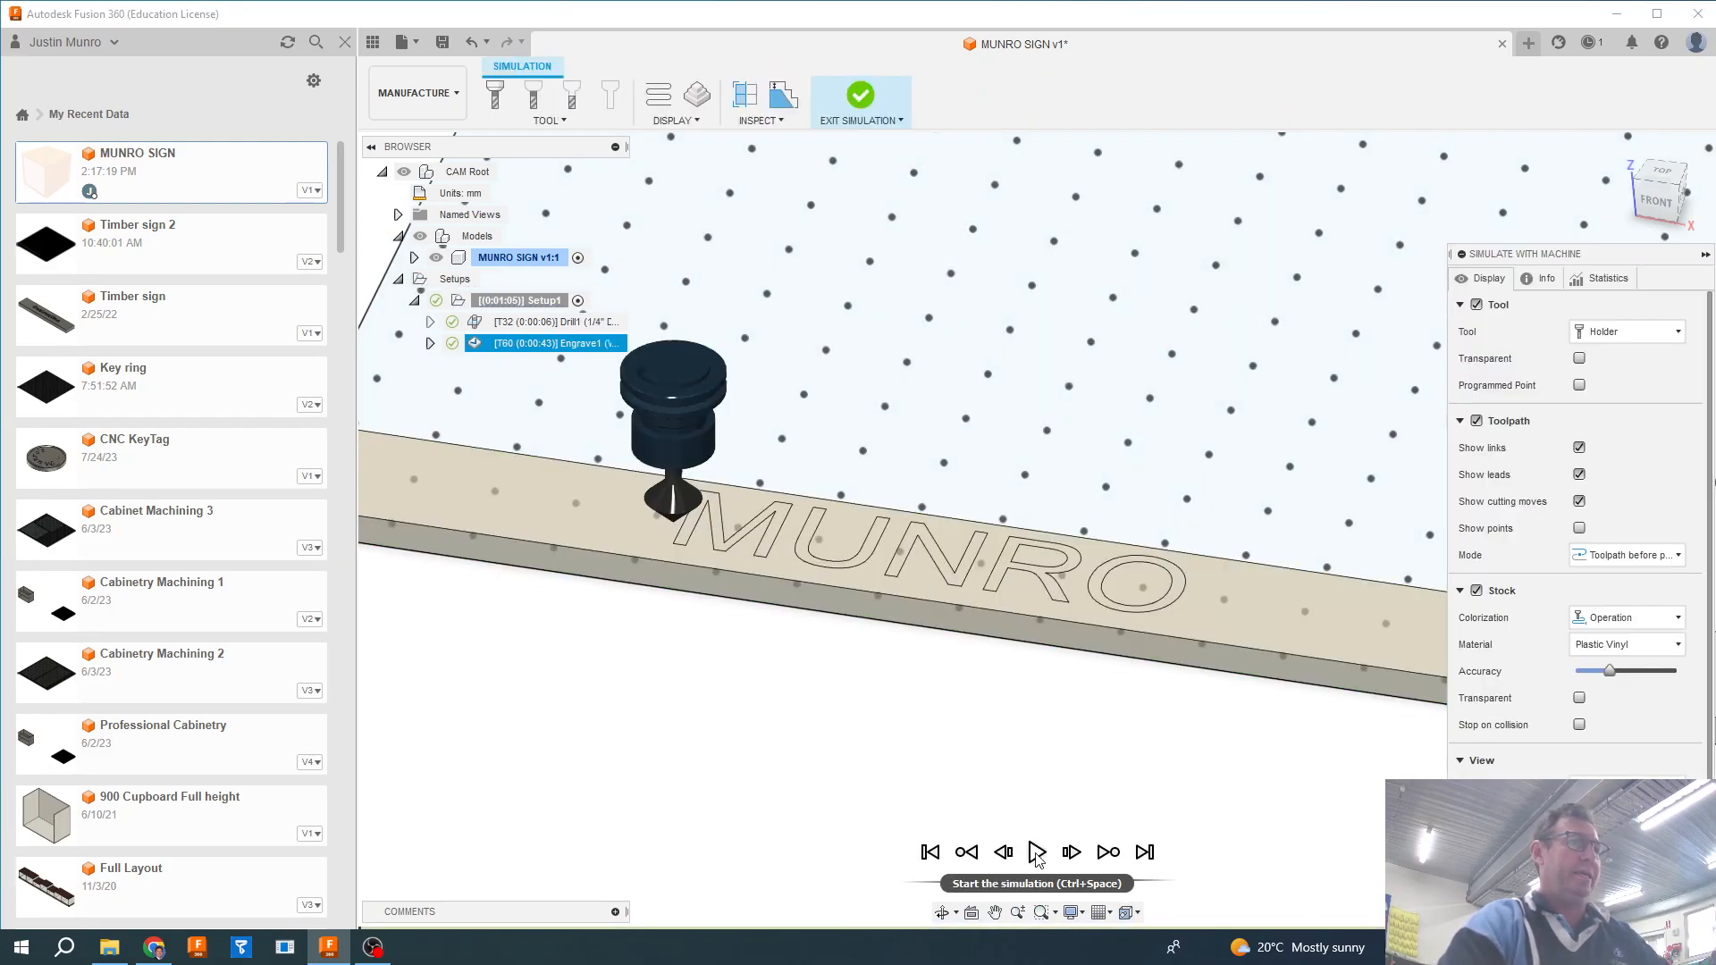
pyautogui.click(1037, 854)
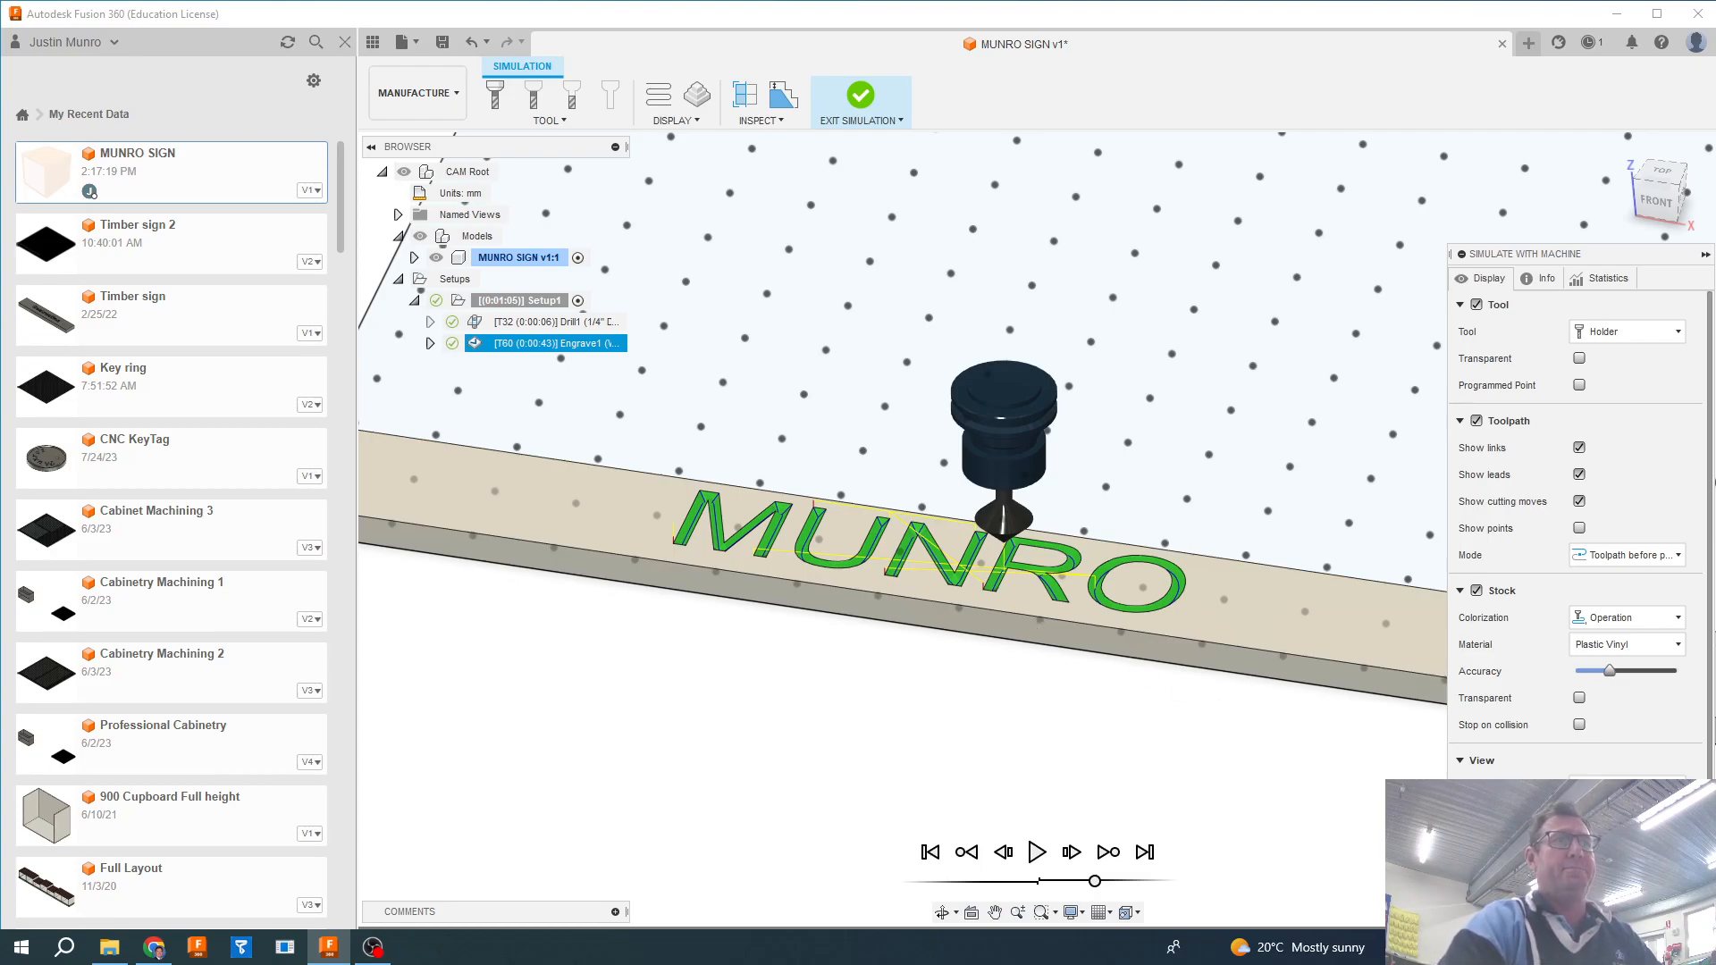
pyautogui.click(1678, 905)
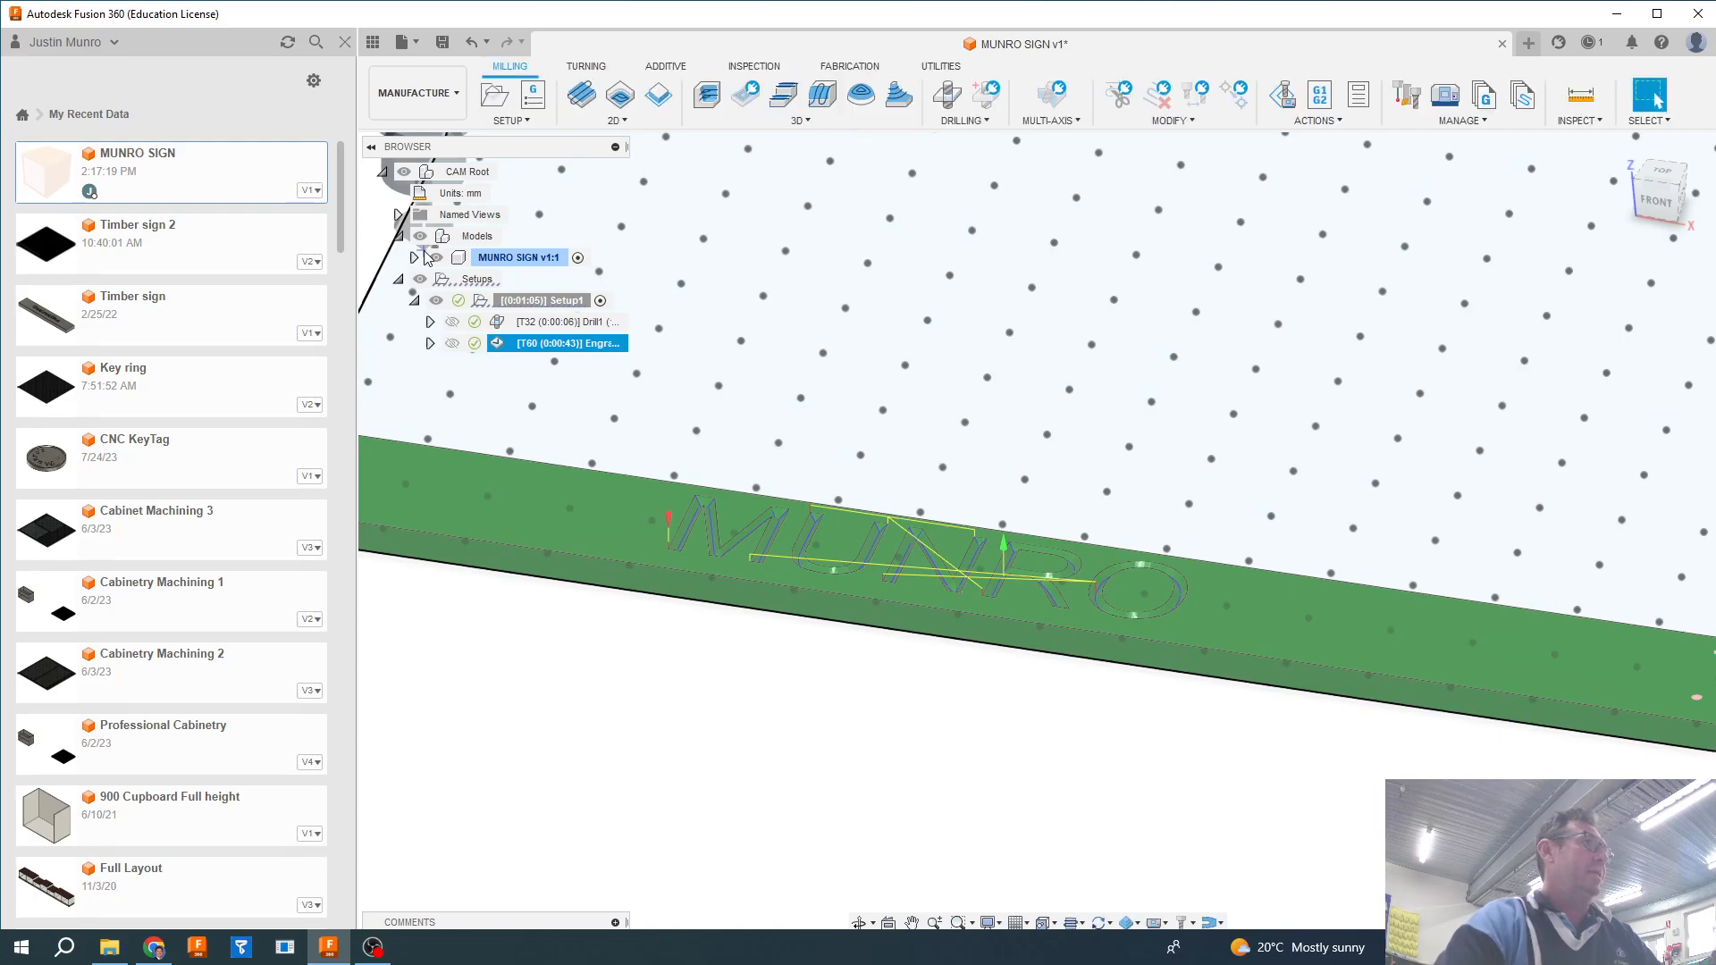
# Simulate all of Setup1, running the drilling and letter engraving in sequence across the sign board, and exit the simulation.
pyautogui.click(521, 302)
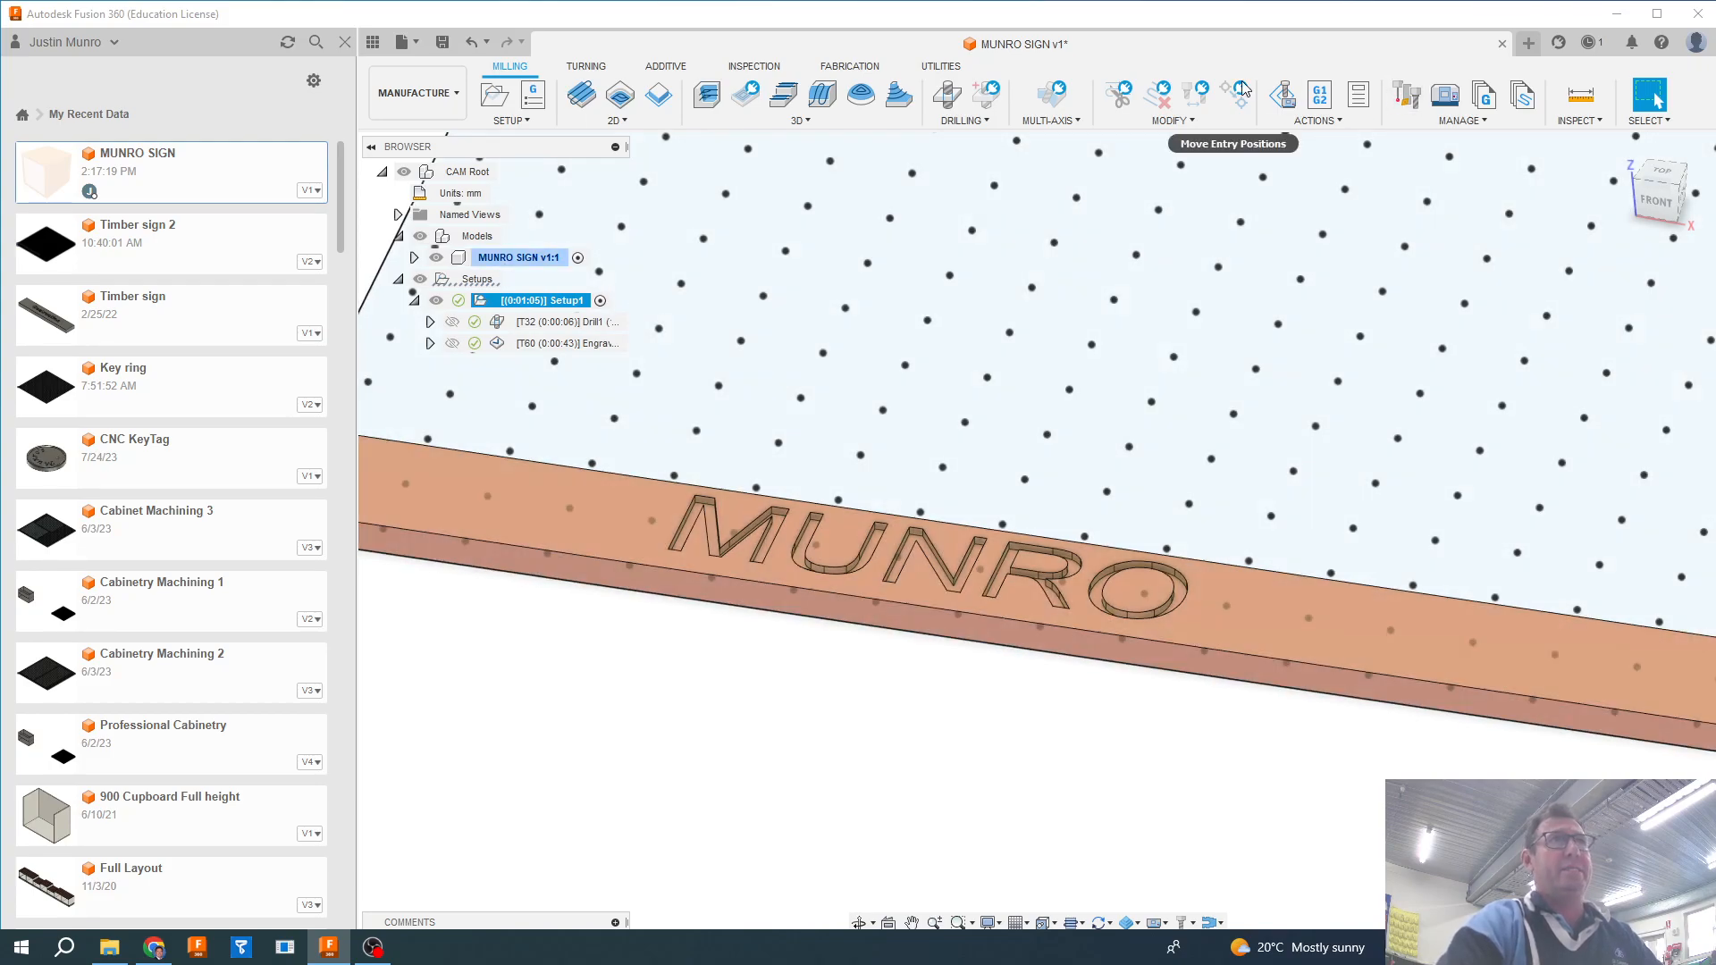
pyautogui.click(1283, 97)
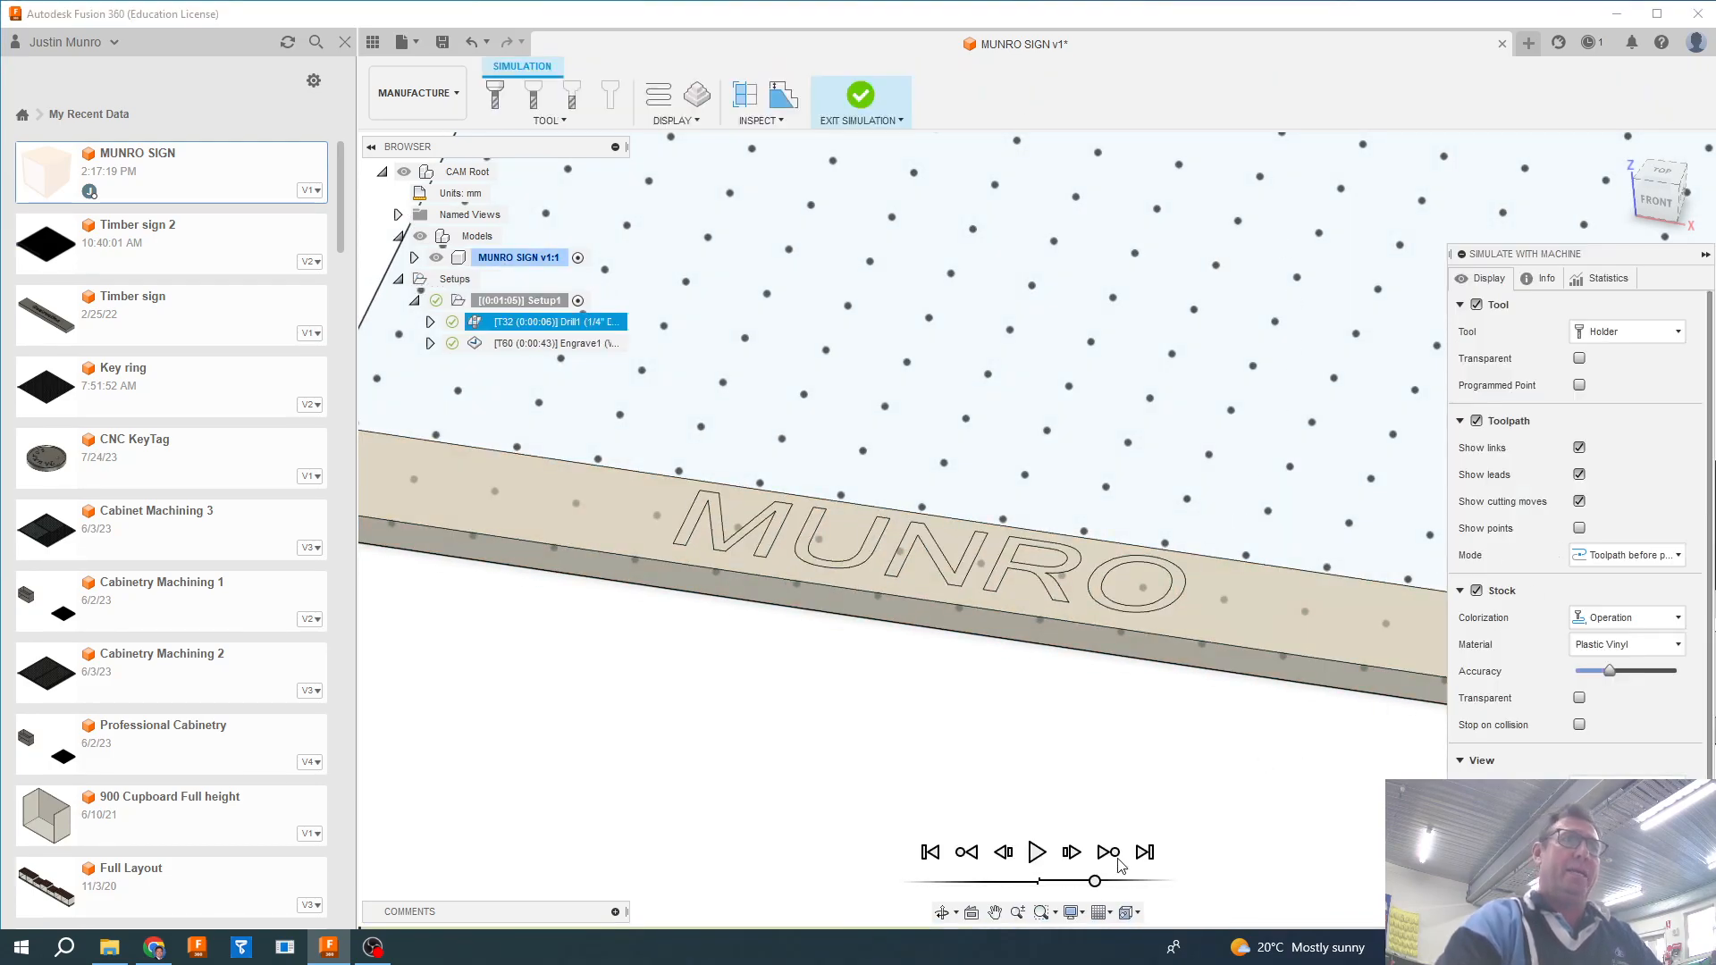
pyautogui.click(1037, 853)
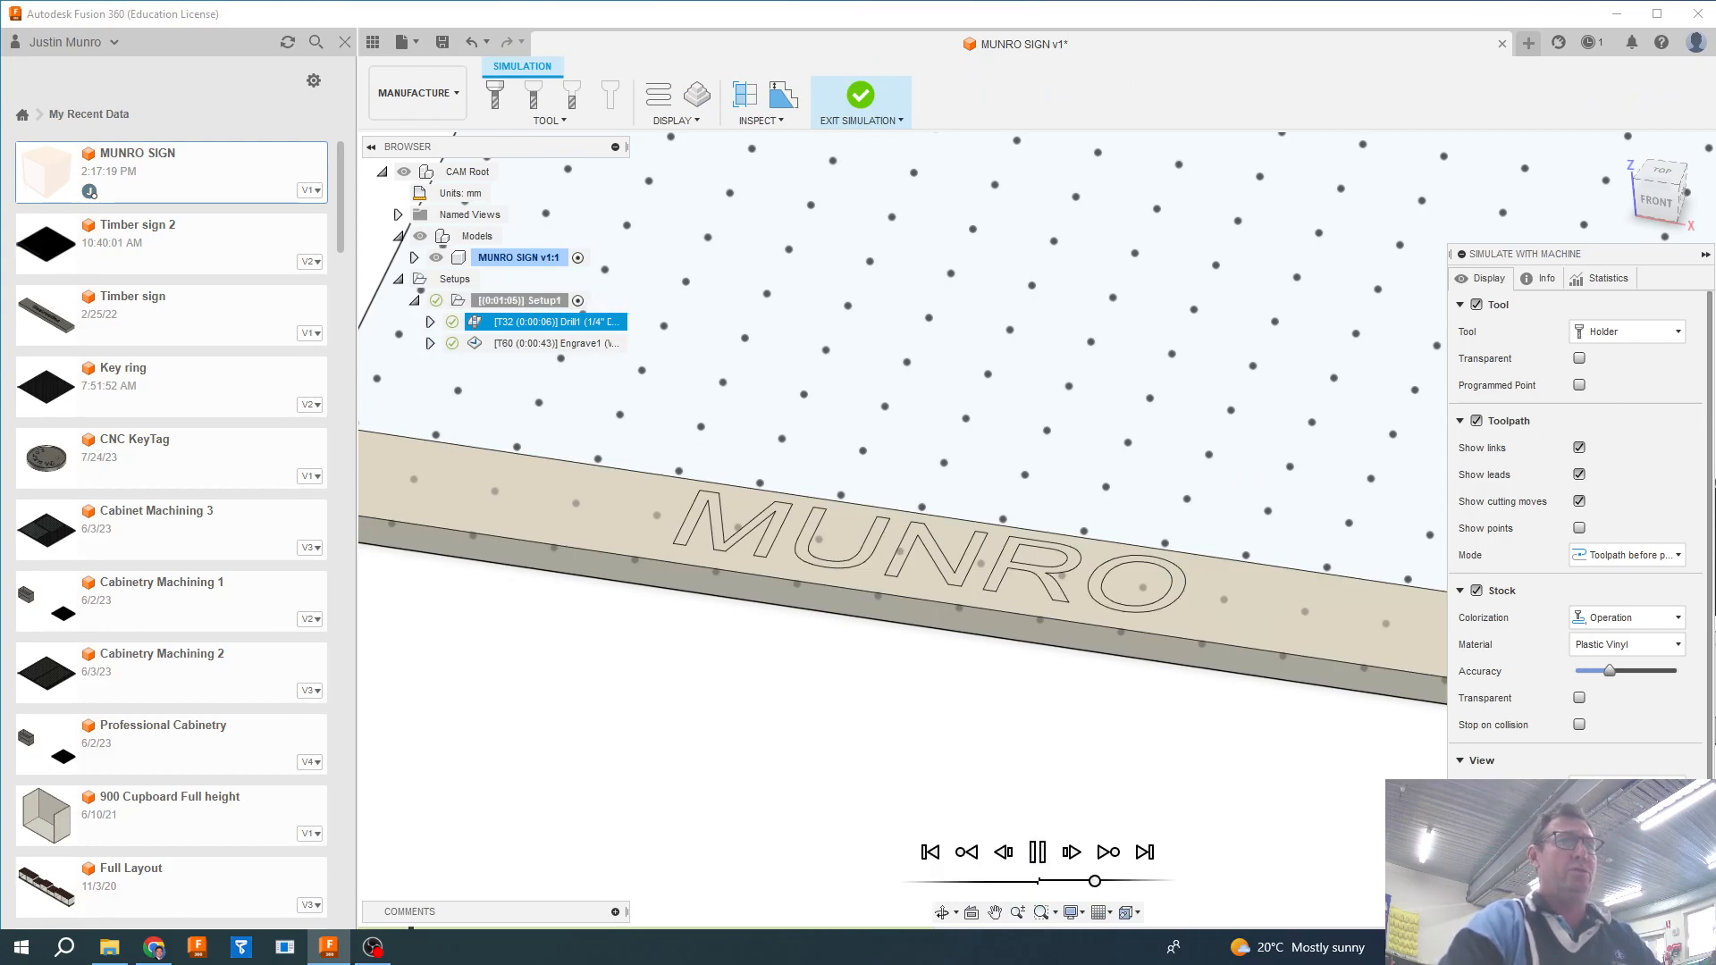
pyautogui.scroll(-4, 1262, 662)
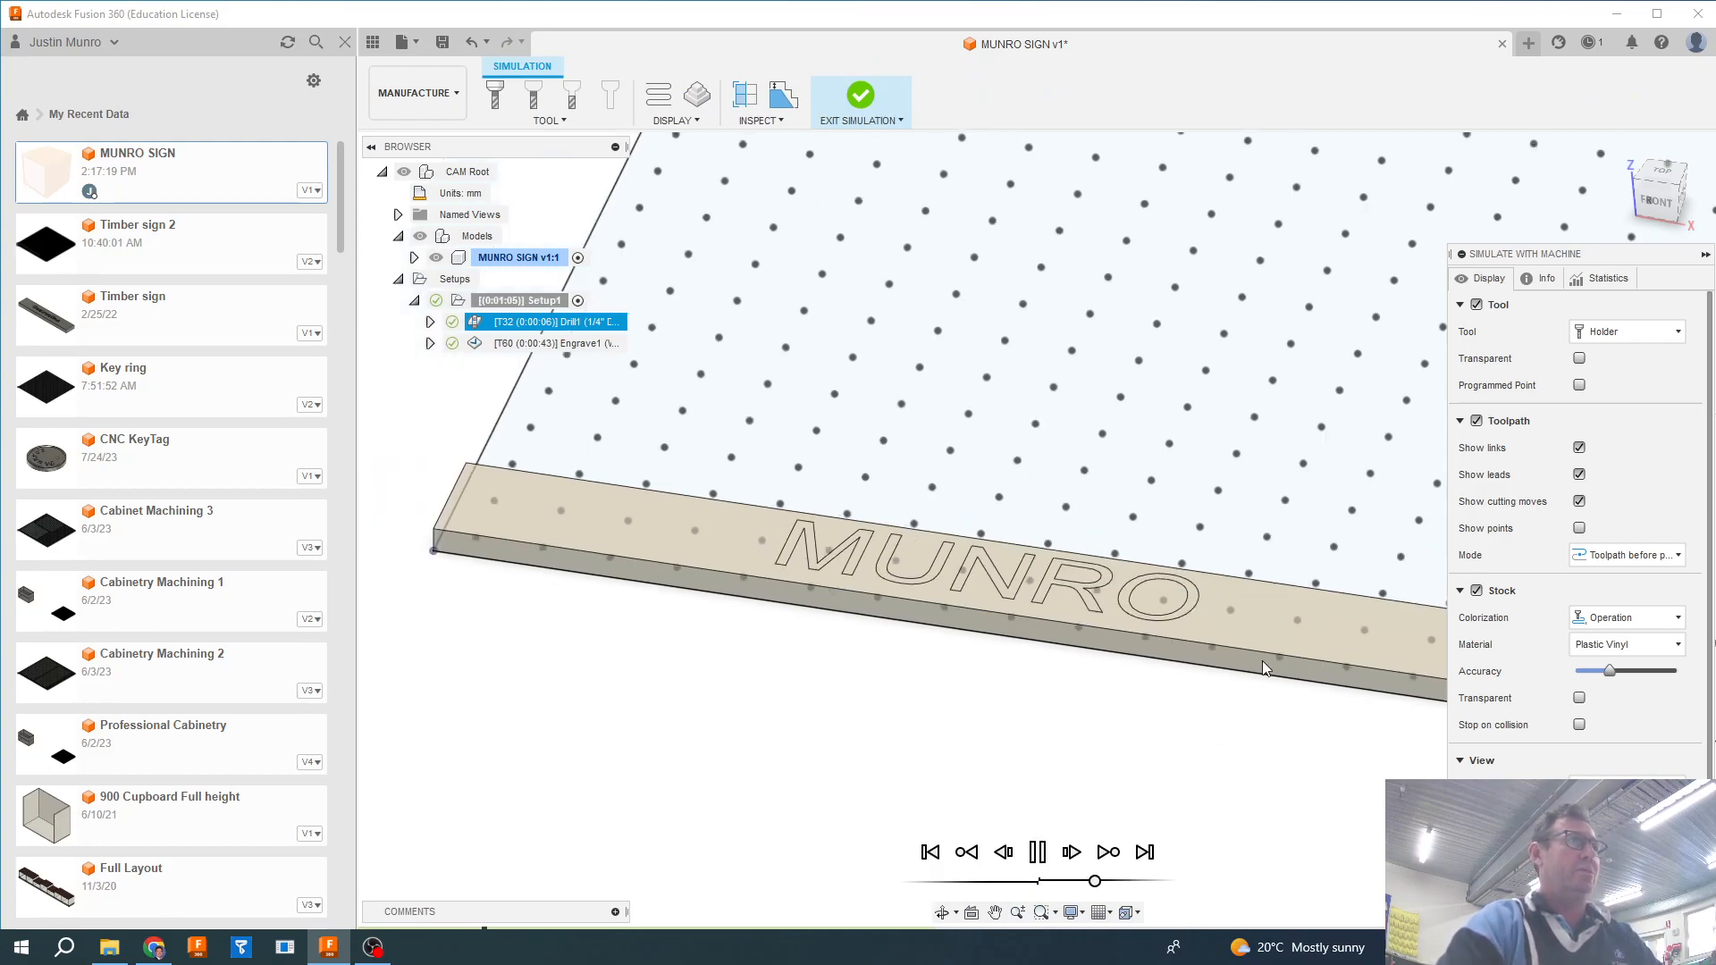
pyautogui.moveTo(1231, 583); pyautogui.dragTo(1076, 530, button='middle')
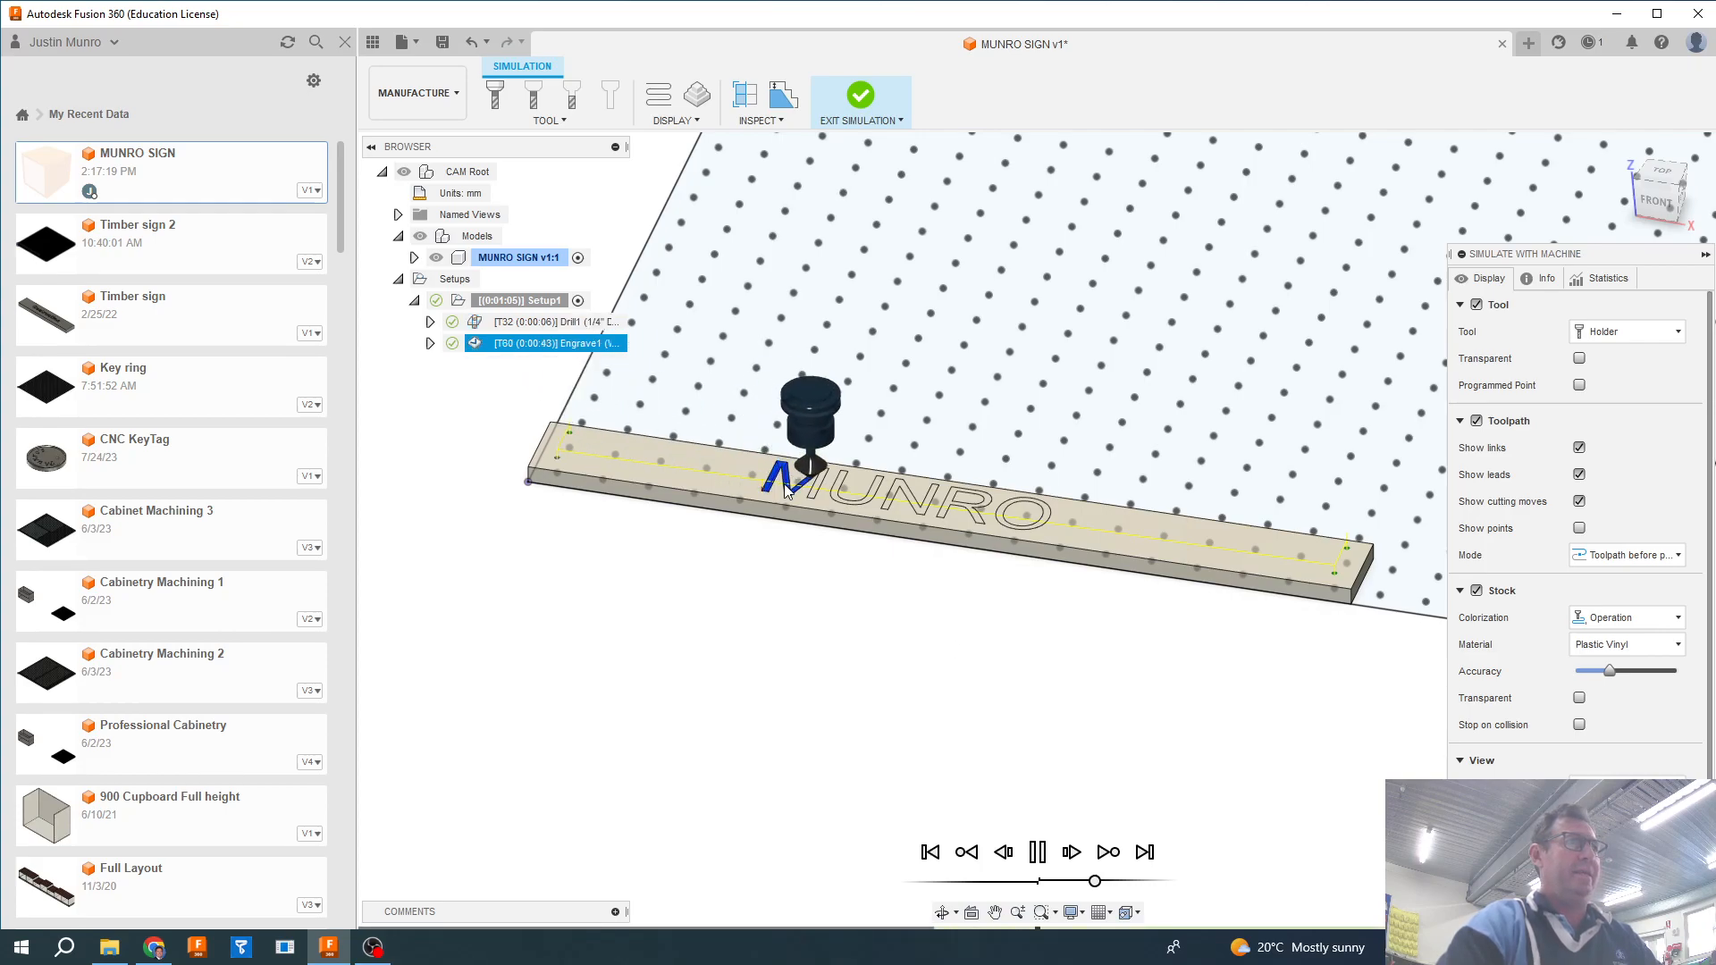
pyautogui.scroll(-3, 815, 498)
pyautogui.scroll(6, 893, 505)
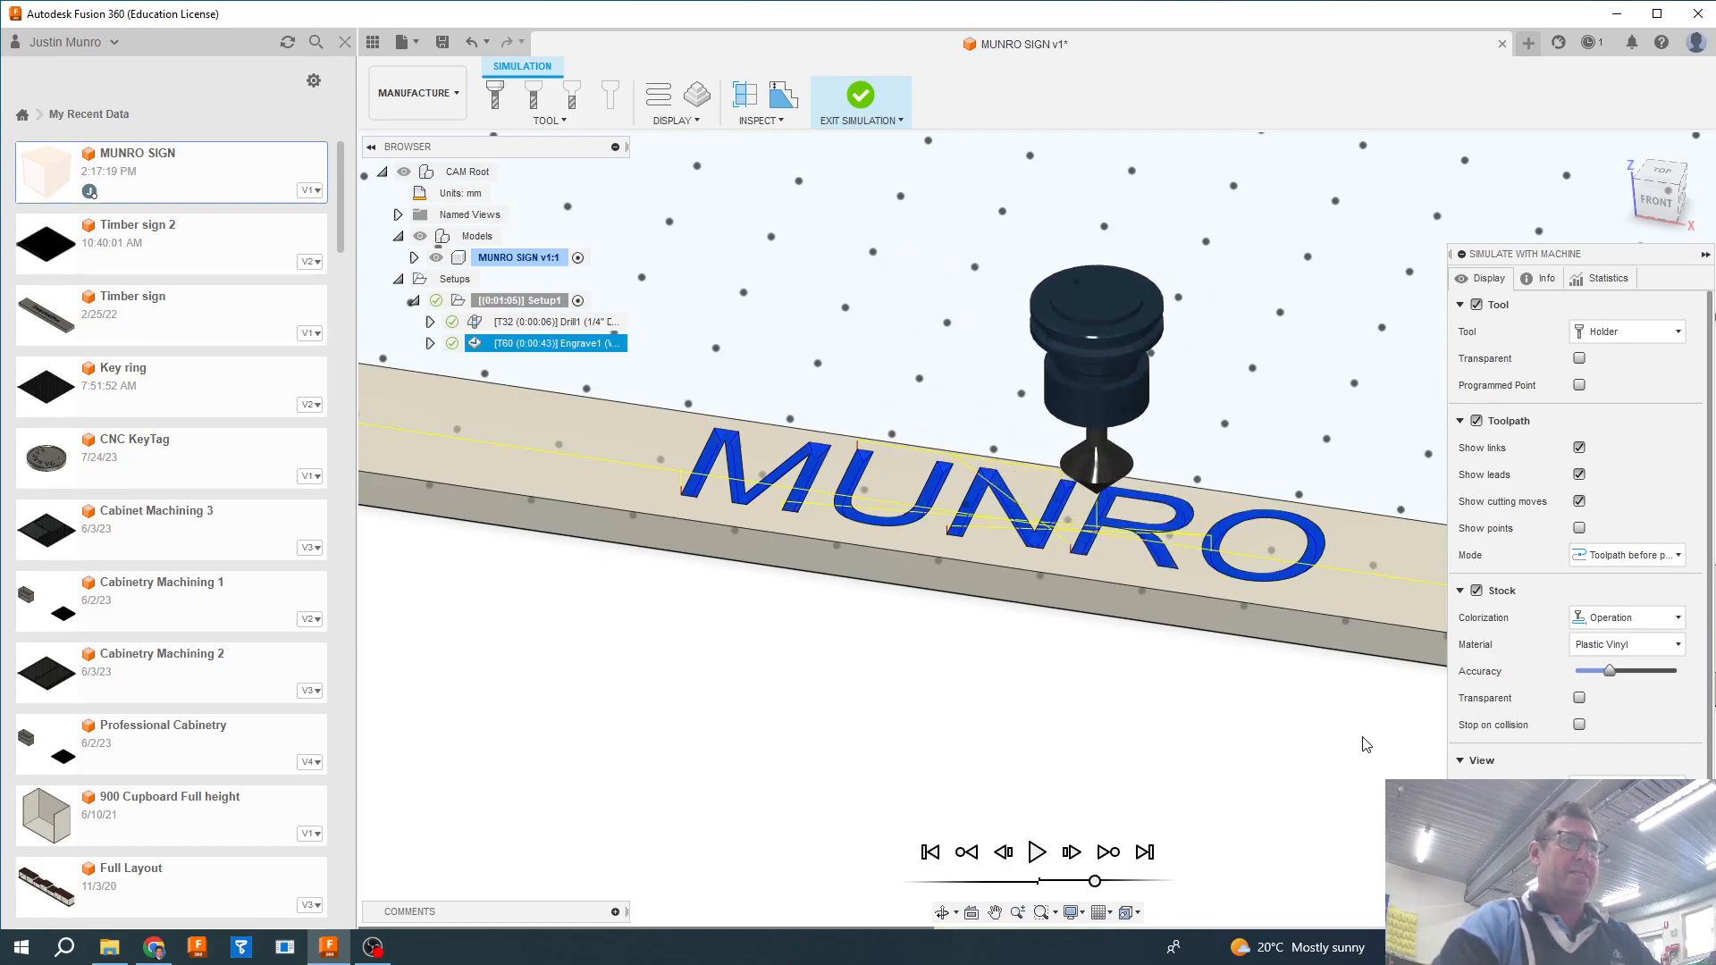
pyautogui.click(859, 98)
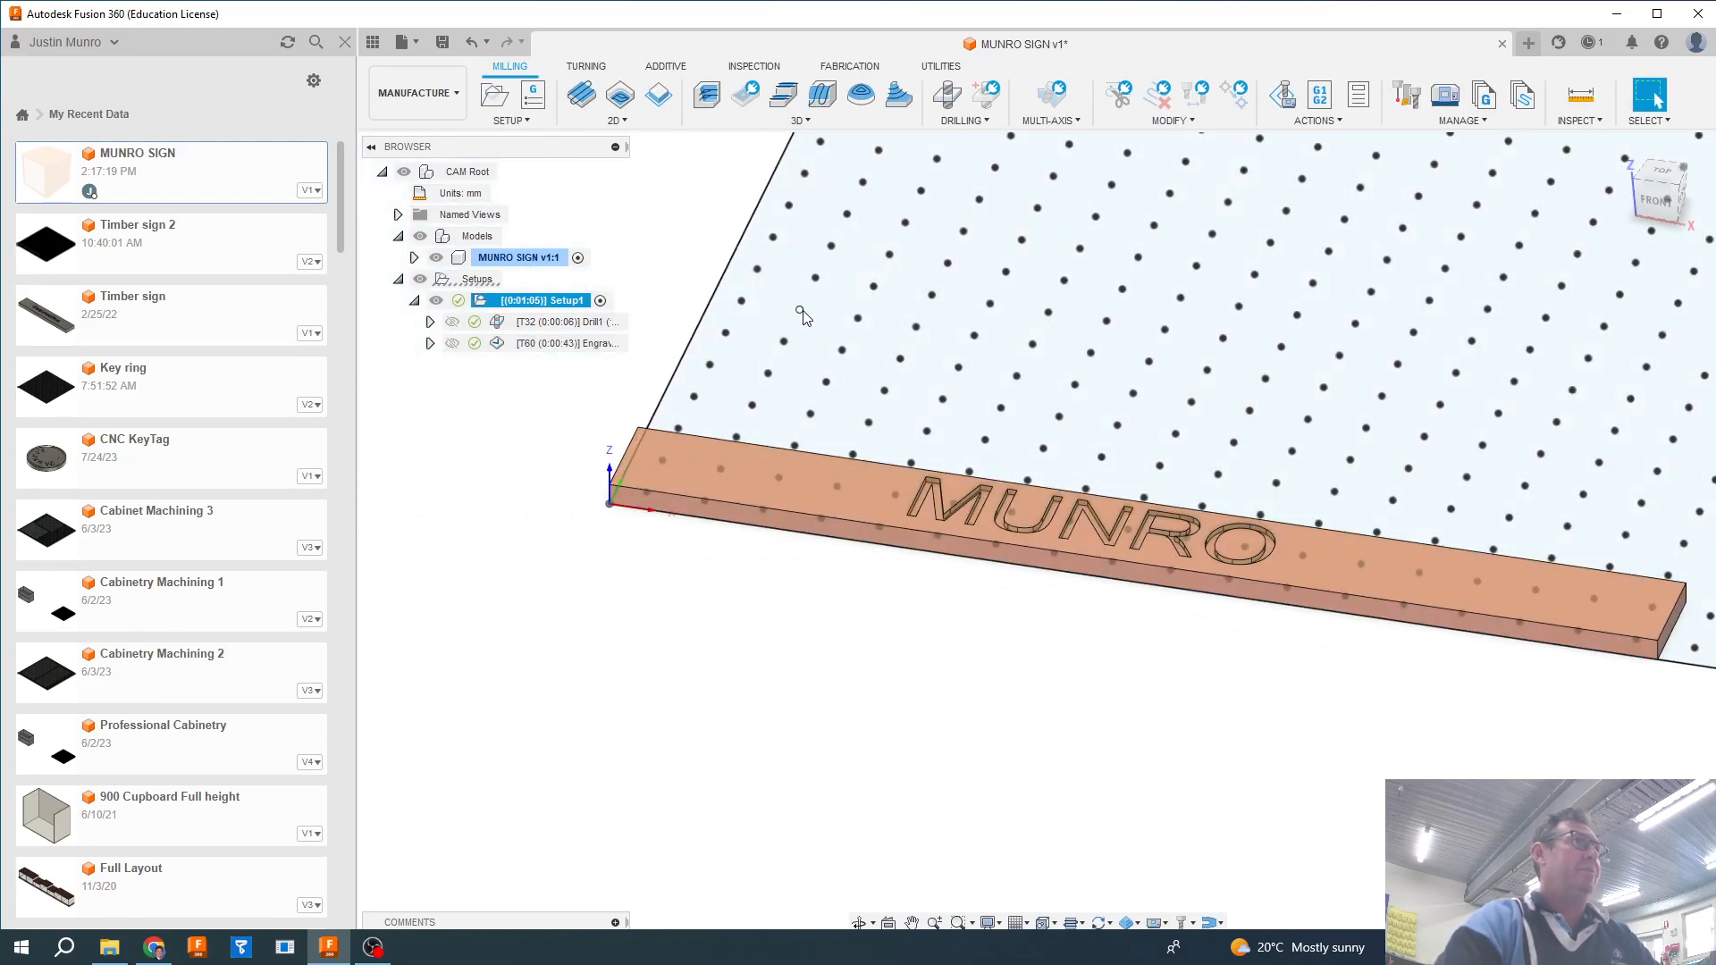
# Save the sign design with its CAM setup as a new version, keeping the description "User Saved".
pyautogui.click(442, 45)
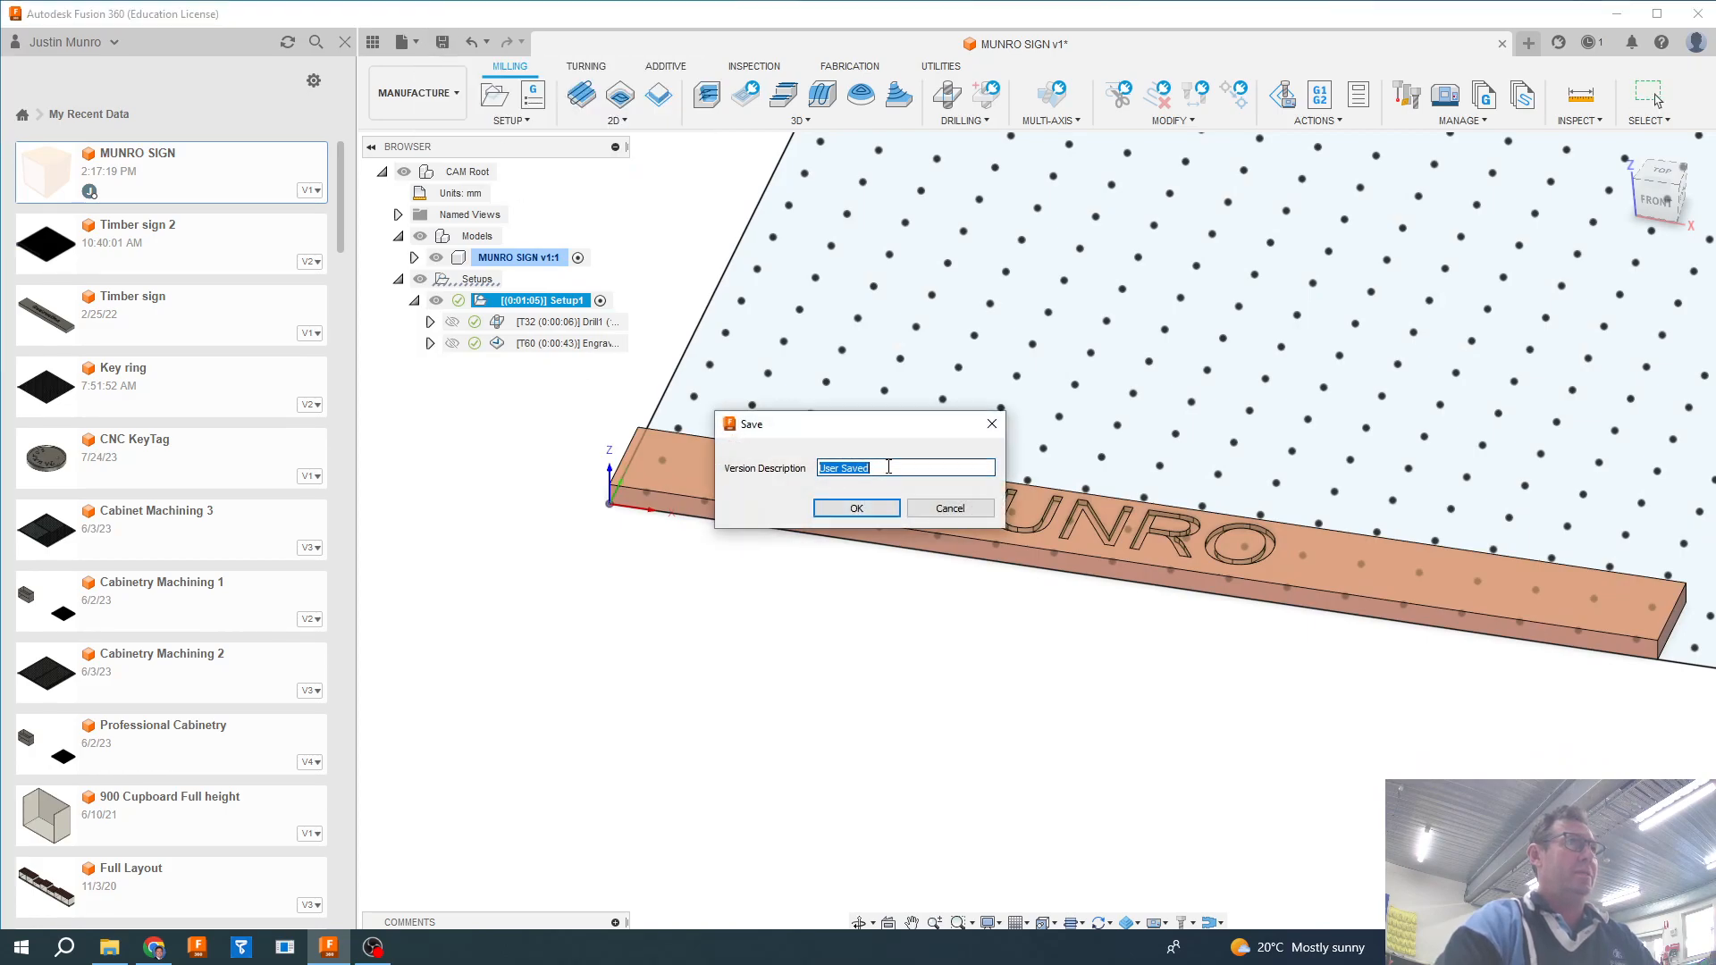
pyautogui.click(856, 509)
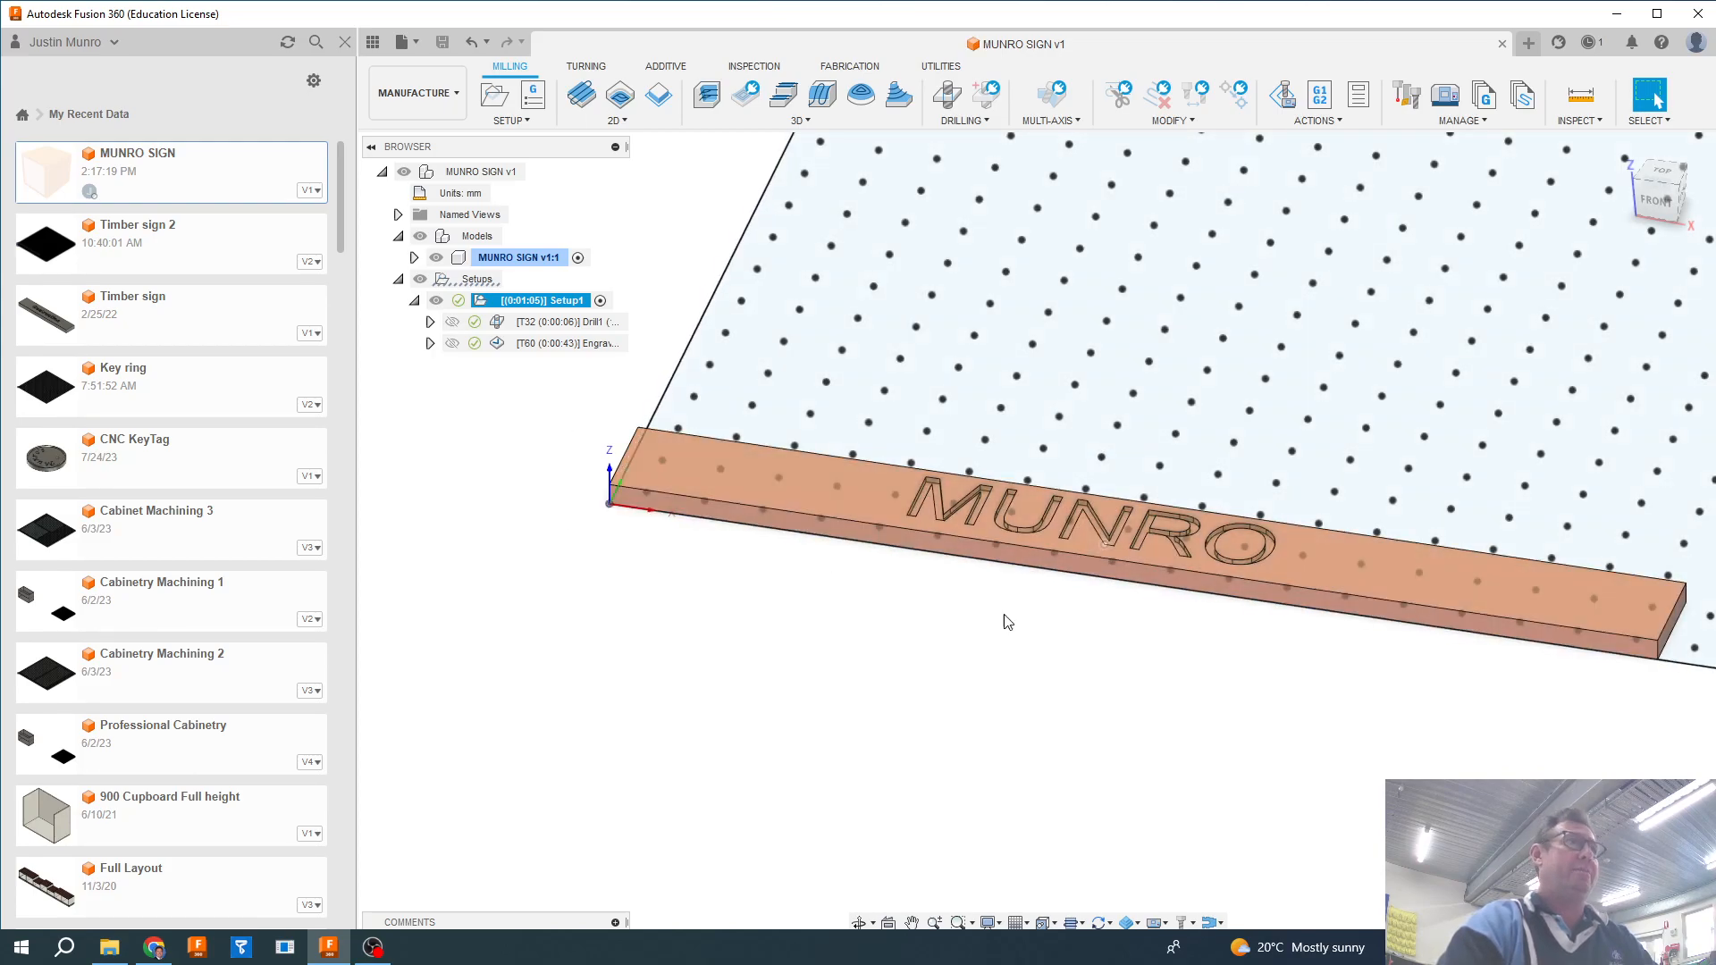
pyautogui.click(372, 947)
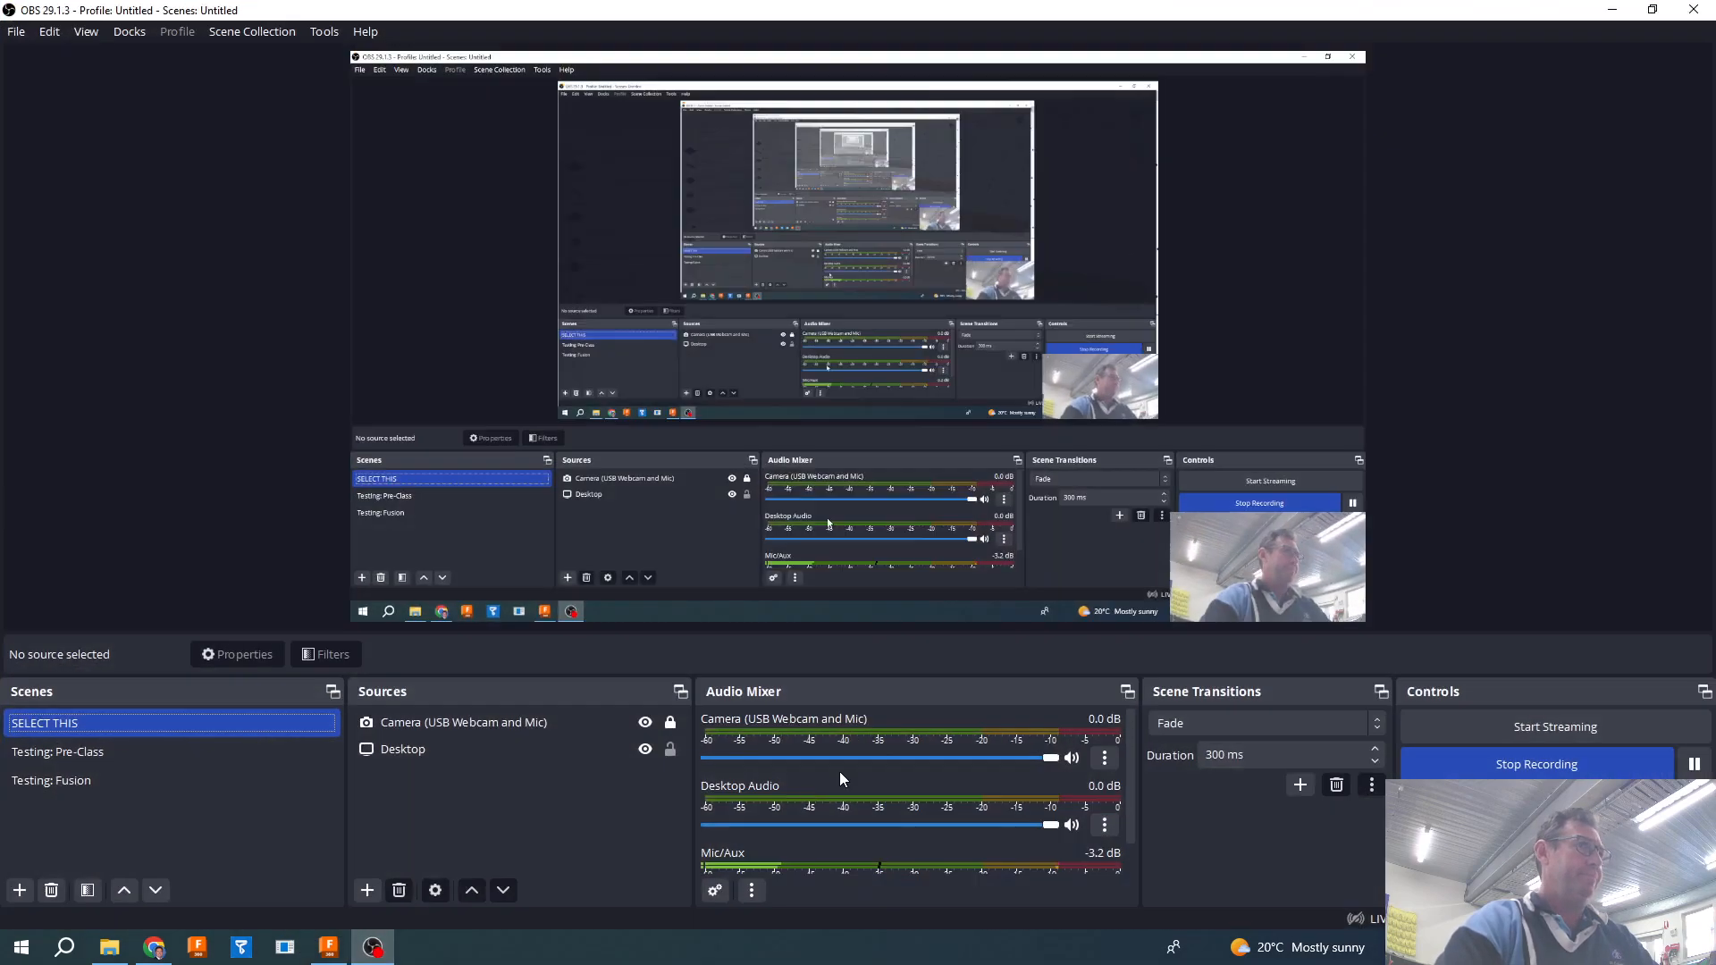